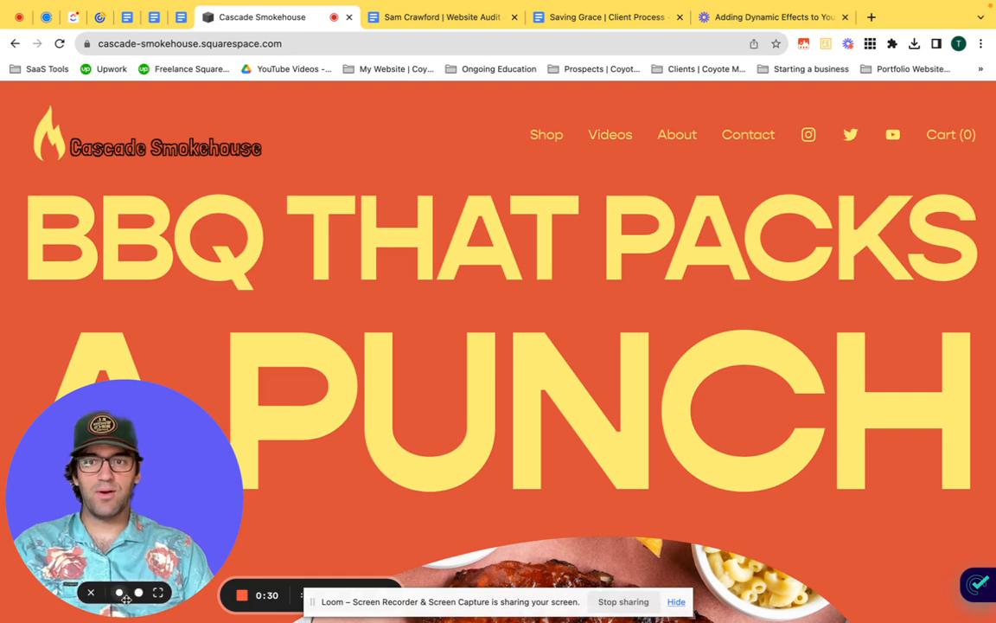
pyautogui.click(120, 595)
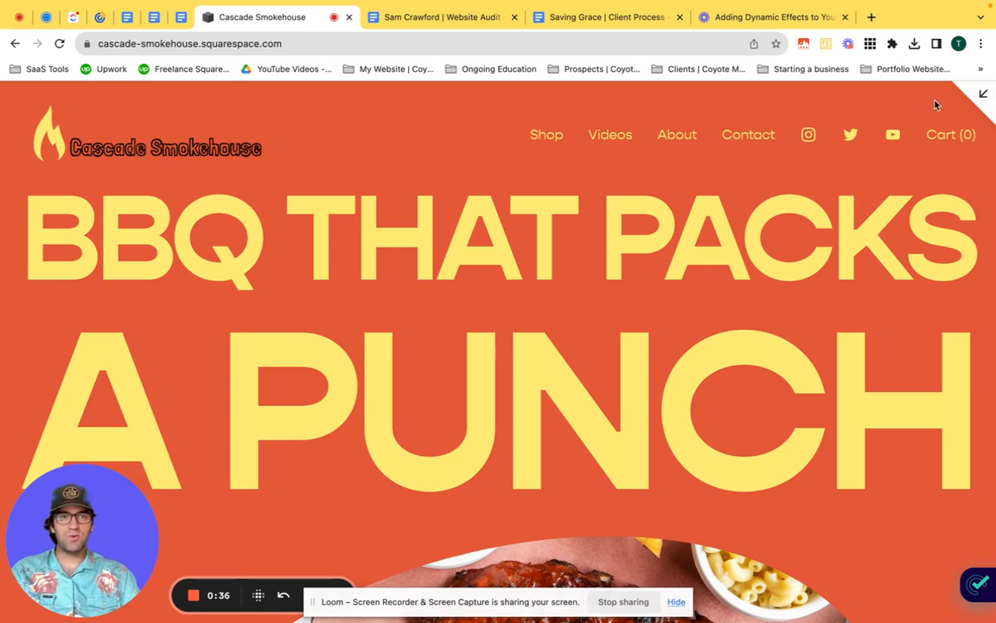
# Step: Put the Cascade Smokehouse home page into edit mode and open the site header settings
pyautogui.click(983, 93)
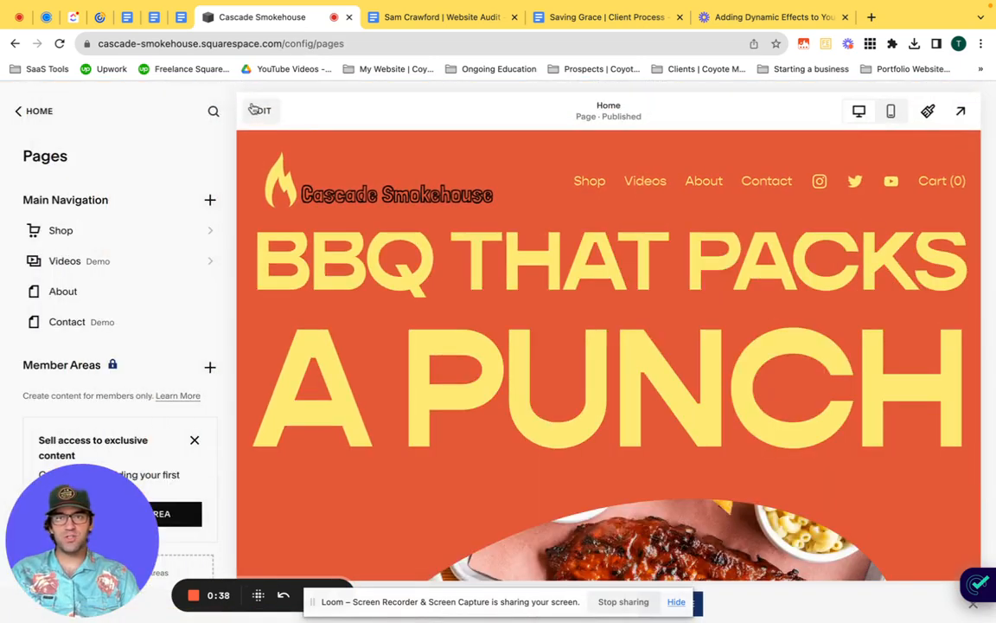
pyautogui.click(258, 110)
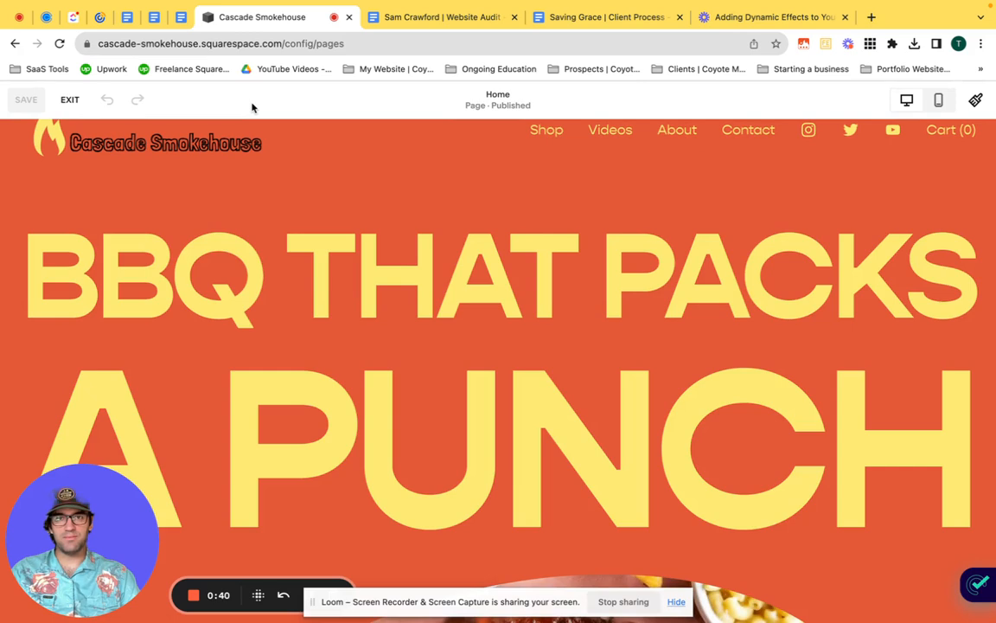
pyautogui.moveTo(266, 149)
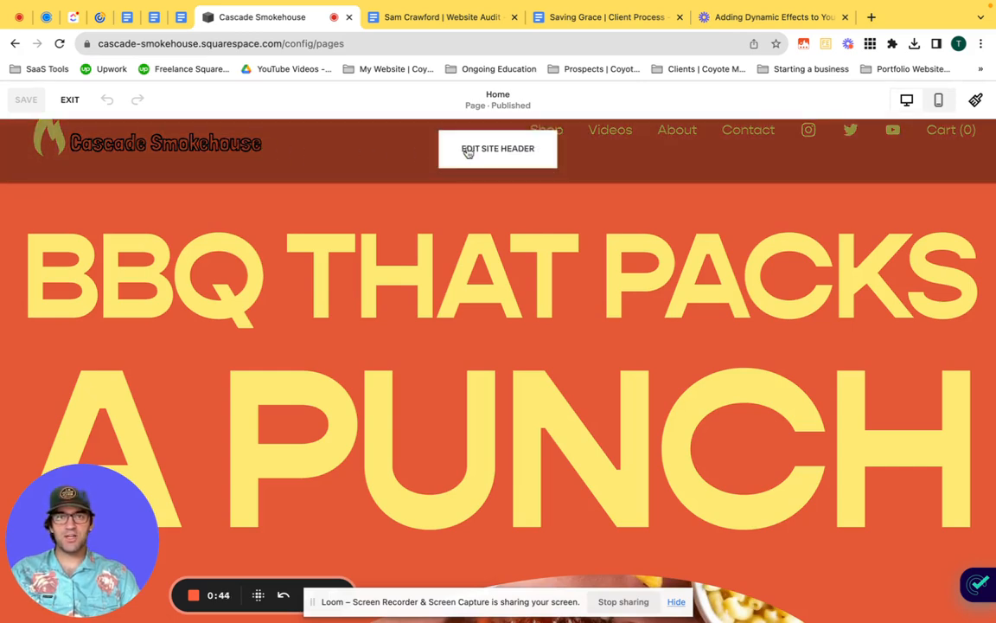
pyautogui.click(517, 154)
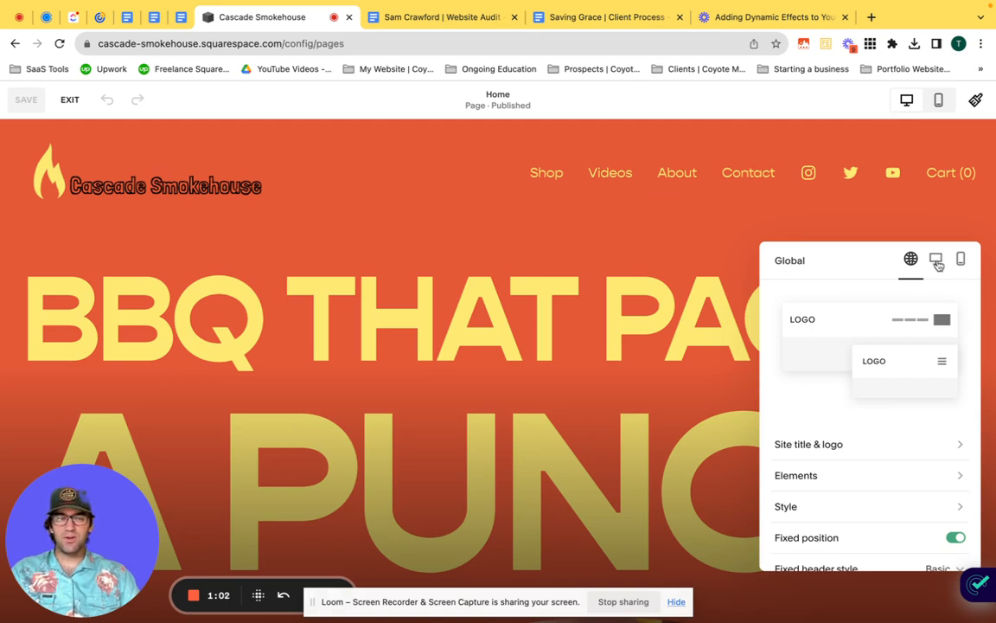
# Step: Review the header's desktop and mobile settings, and return to its global settings
pyautogui.click(937, 262)
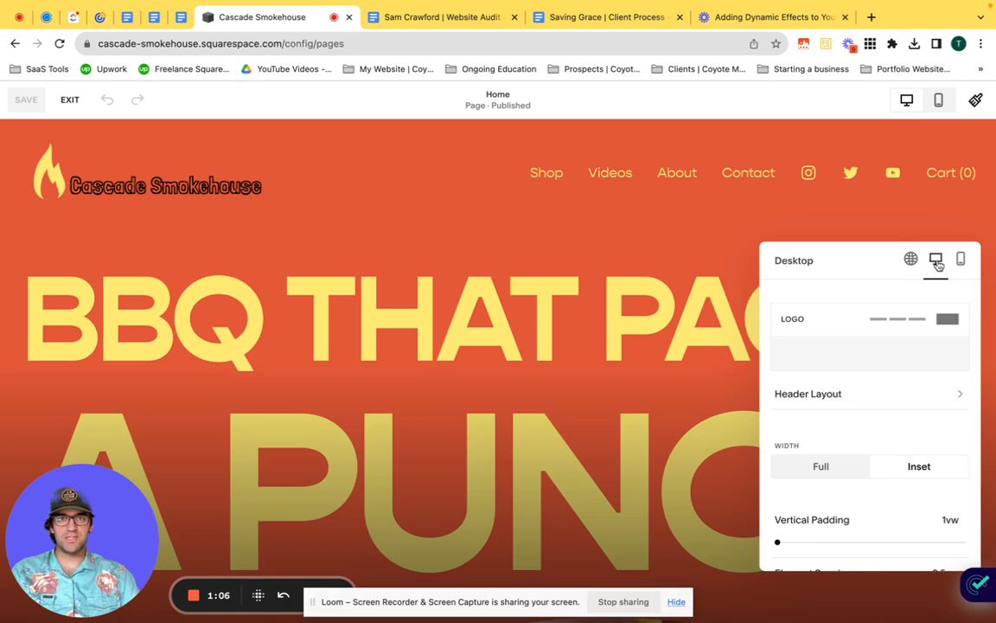
pyautogui.click(961, 263)
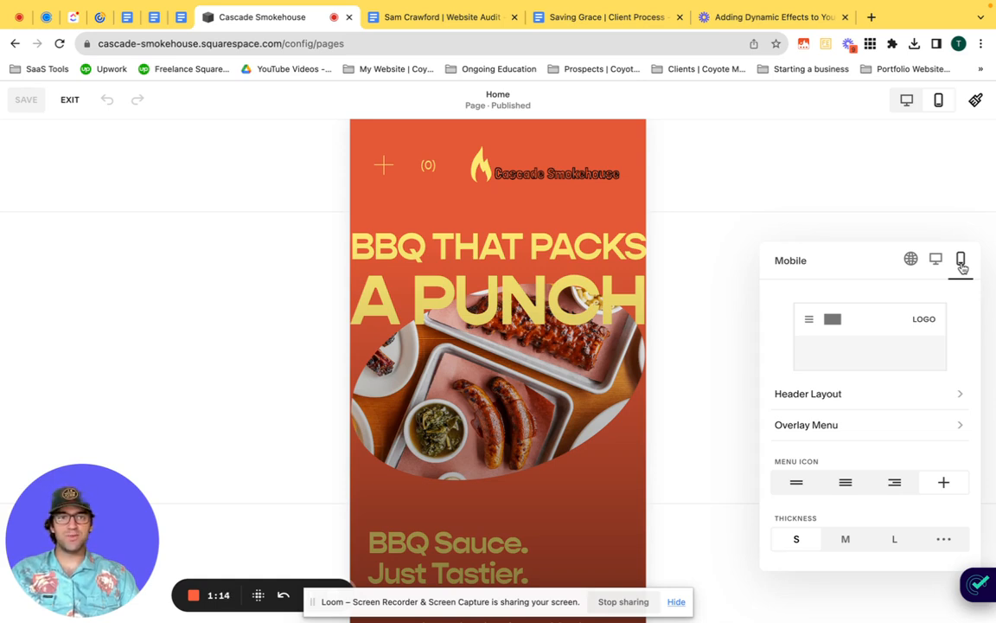
pyautogui.click(911, 262)
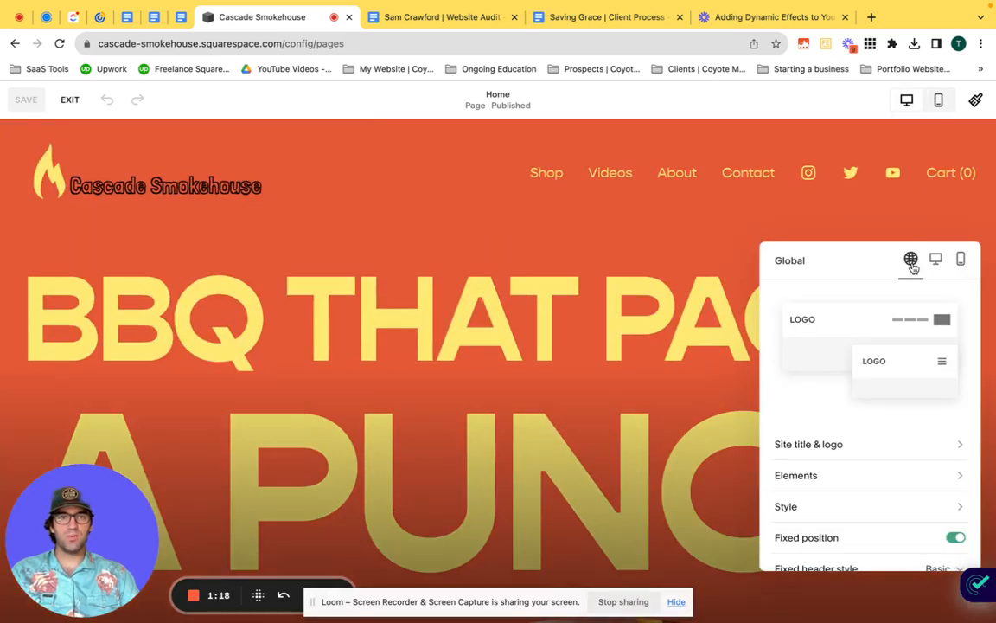
# Step: Extend the site title to "Cascade Smokehouse | Best BBQ Sauce in Oregon"
pyautogui.scroll(-2, 900, 327)
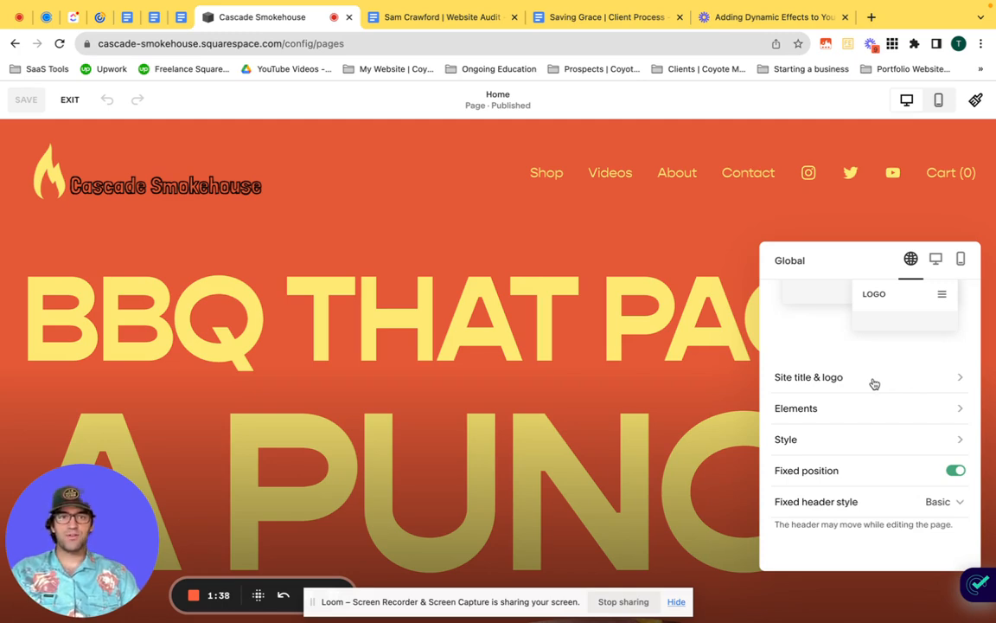
pyautogui.click(875, 380)
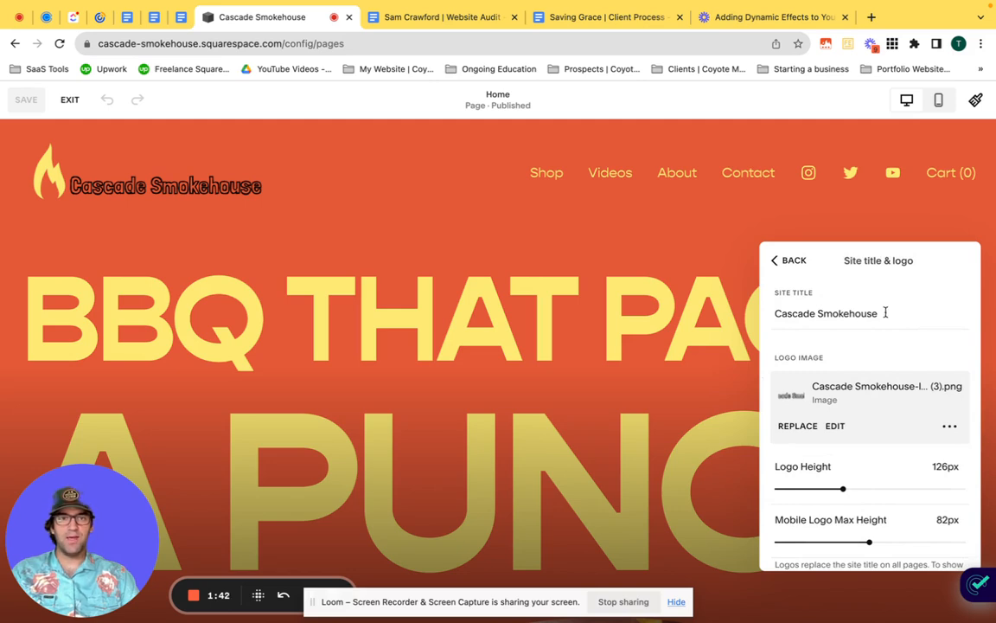
pyautogui.doubleClick(823, 315)
pyautogui.tripleClick(822, 318)
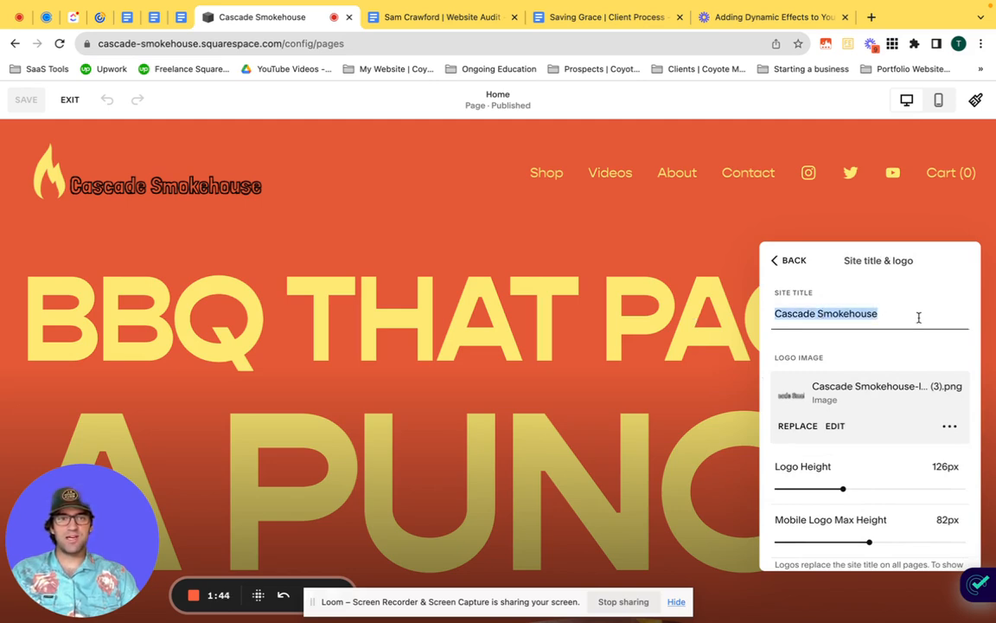
pyautogui.click(918, 317)
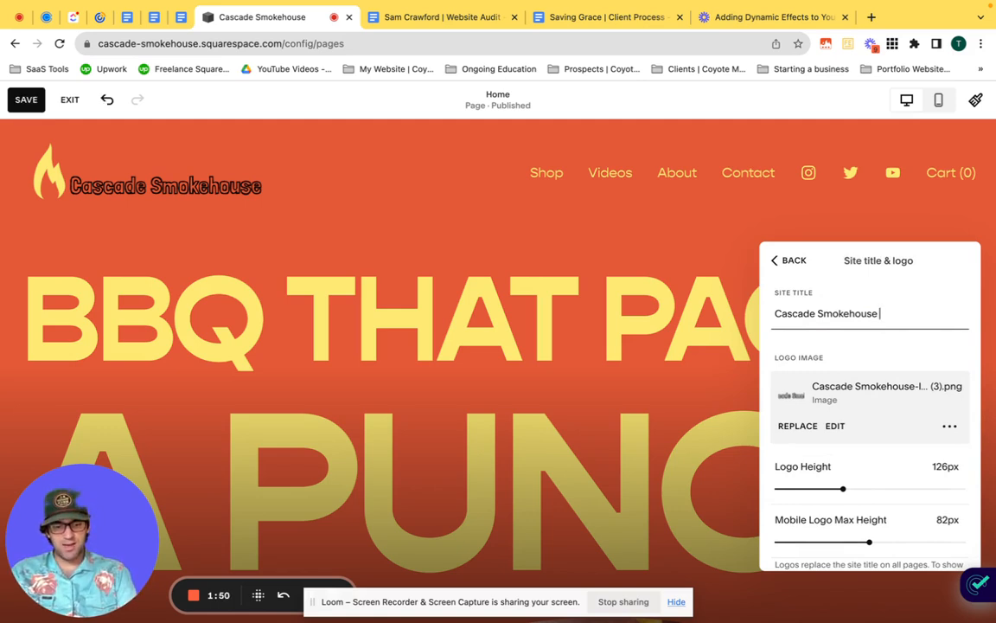
pyautogui.write('| B')
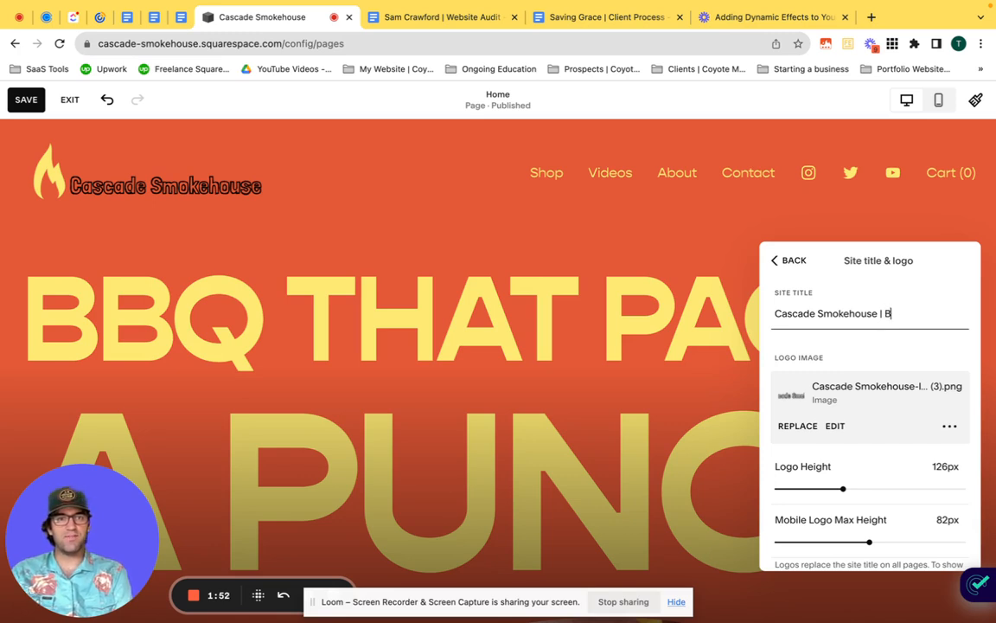
pyautogui.write('est BBQ Sauc')
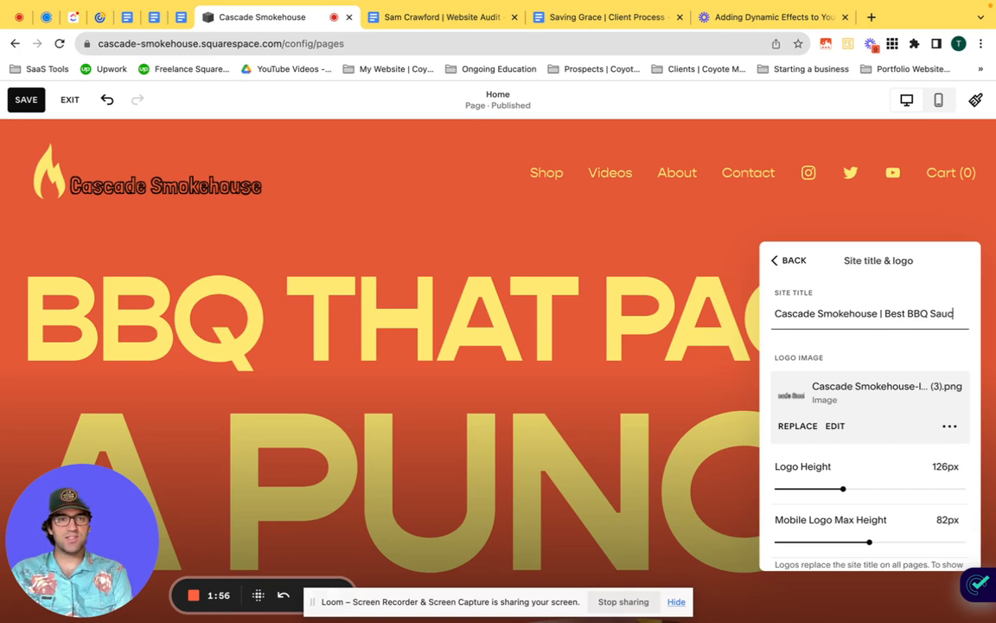
pyautogui.write('e in Oregon')
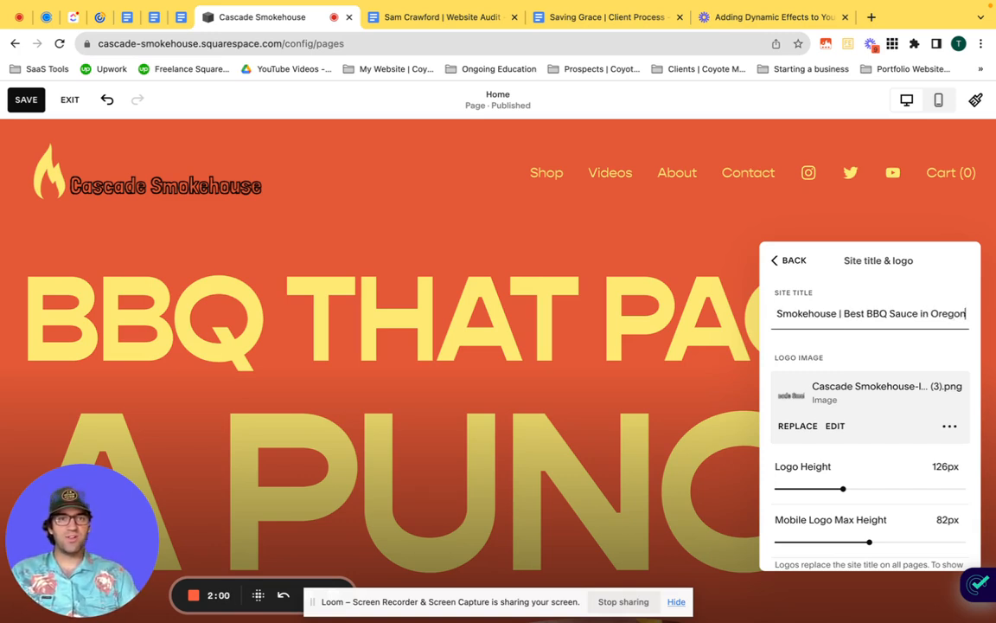
pyautogui.click(926, 352)
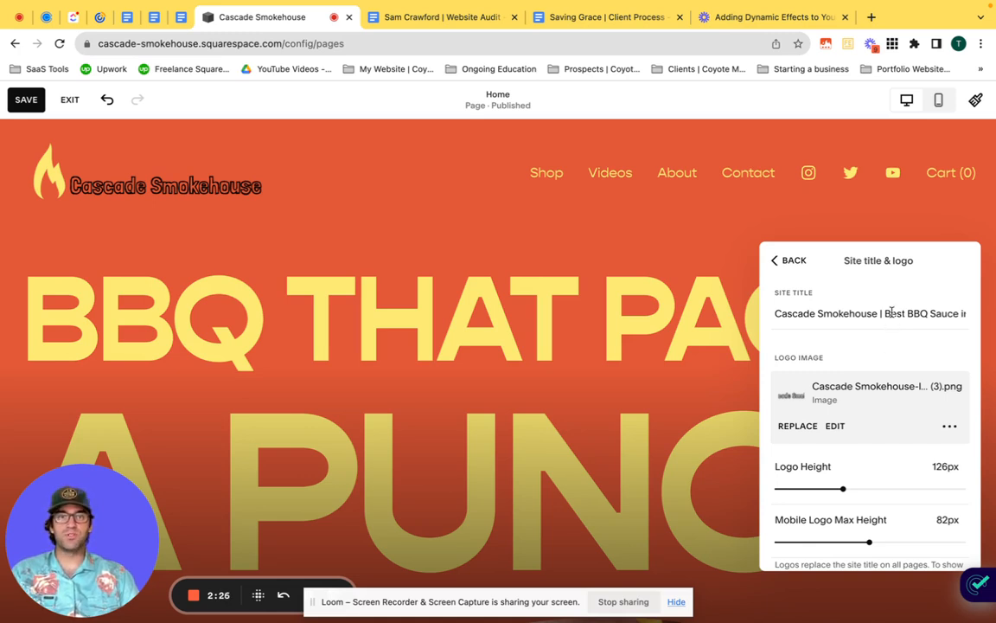
# Step: Look at the image editor's adjustments for the logo image and leave without changing anything
pyautogui.scroll(-1, 892, 311)
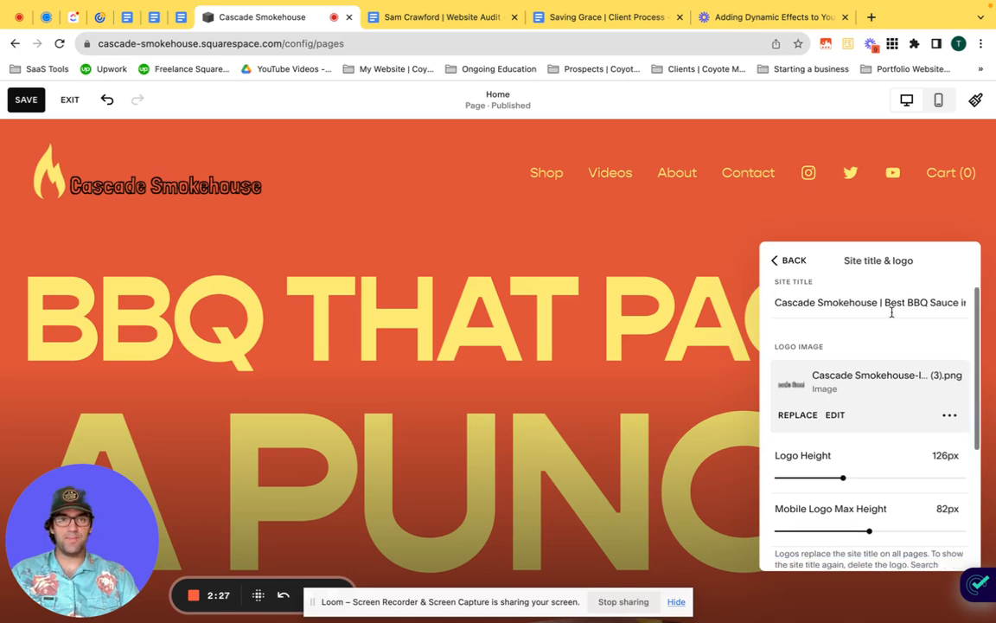
pyautogui.click(834, 413)
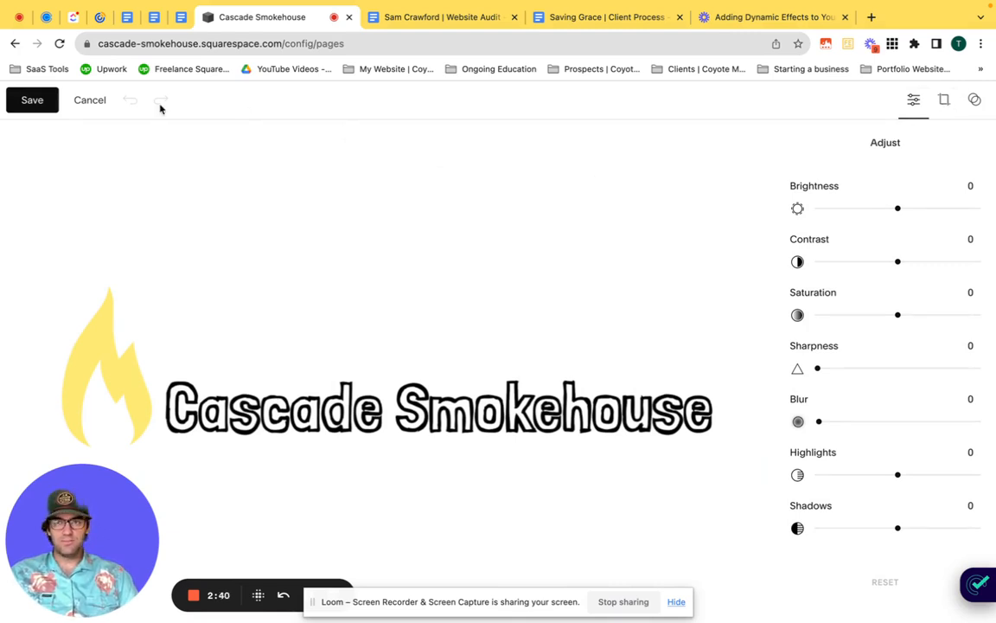
pyautogui.click(89, 100)
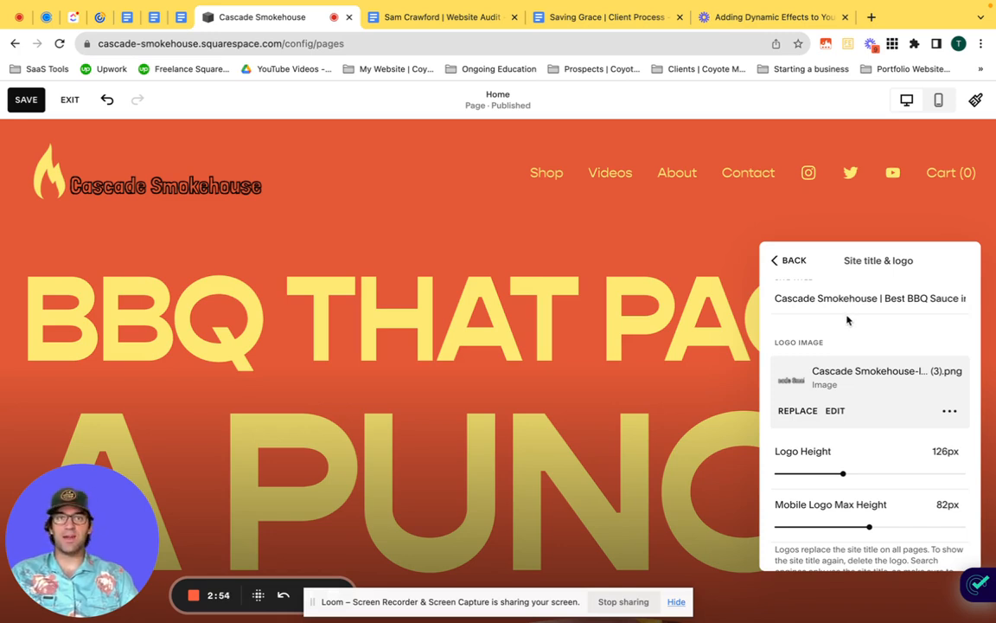
# Step: Set the logo height to 124 px and, in the mobile preview, the mobile logo max height to 69 px
pyautogui.scroll(-2, 847, 320)
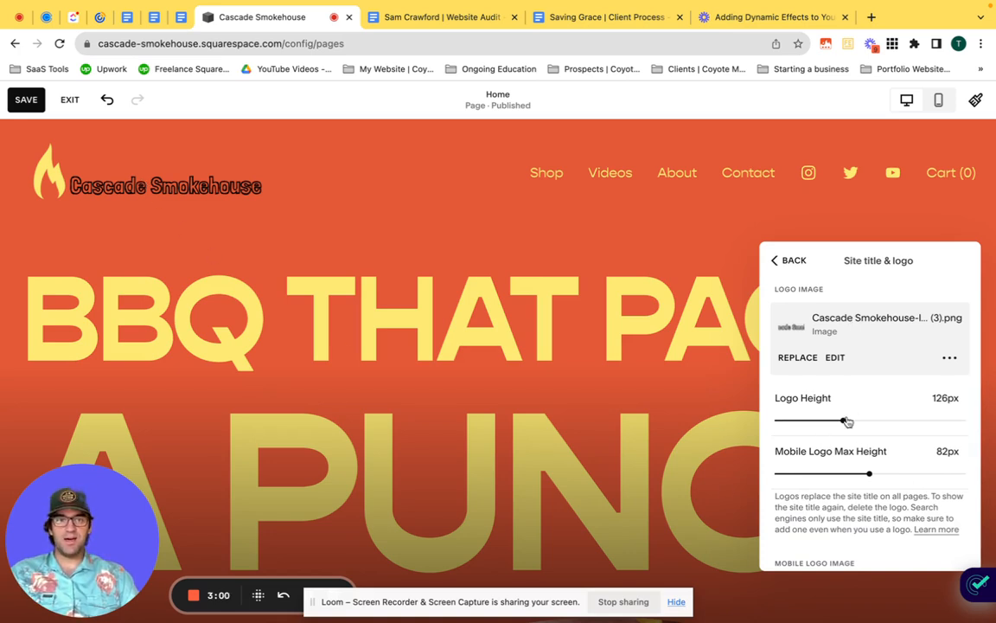
pyautogui.moveTo(843, 421)
pyautogui.mouseDown()
pyautogui.moveTo(818, 420)
pyautogui.moveTo(869, 421)
pyautogui.moveTo(830, 420)
pyautogui.moveTo(842, 421)
pyautogui.mouseUp()
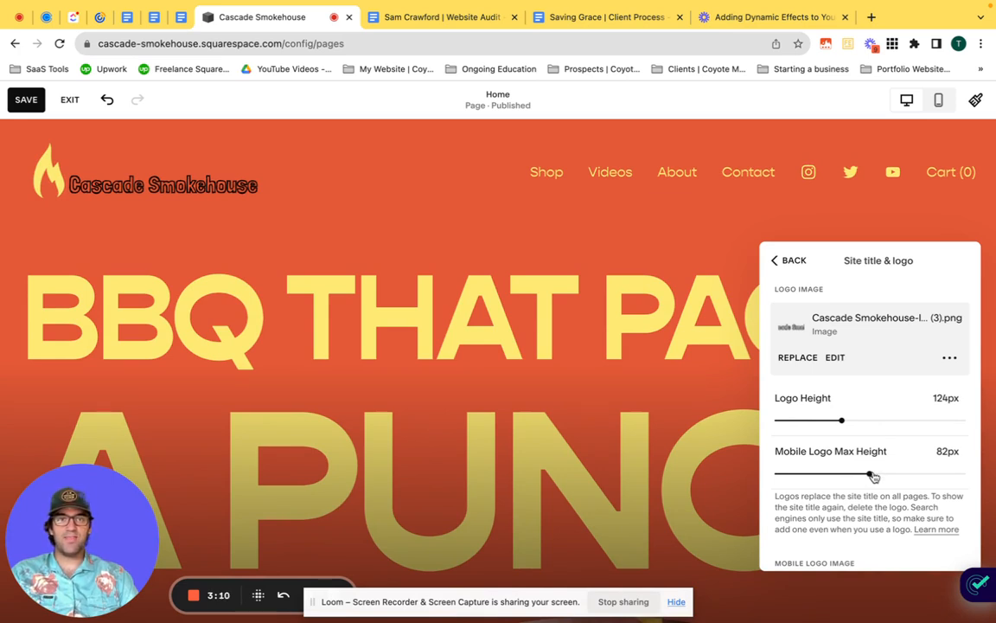
pyautogui.click(940, 101)
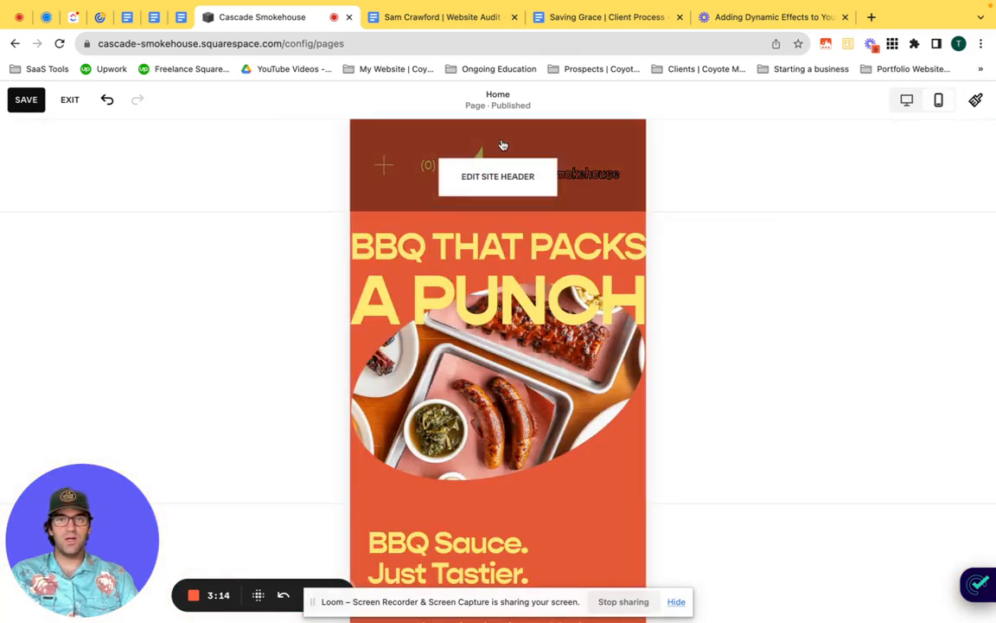
pyautogui.click(507, 181)
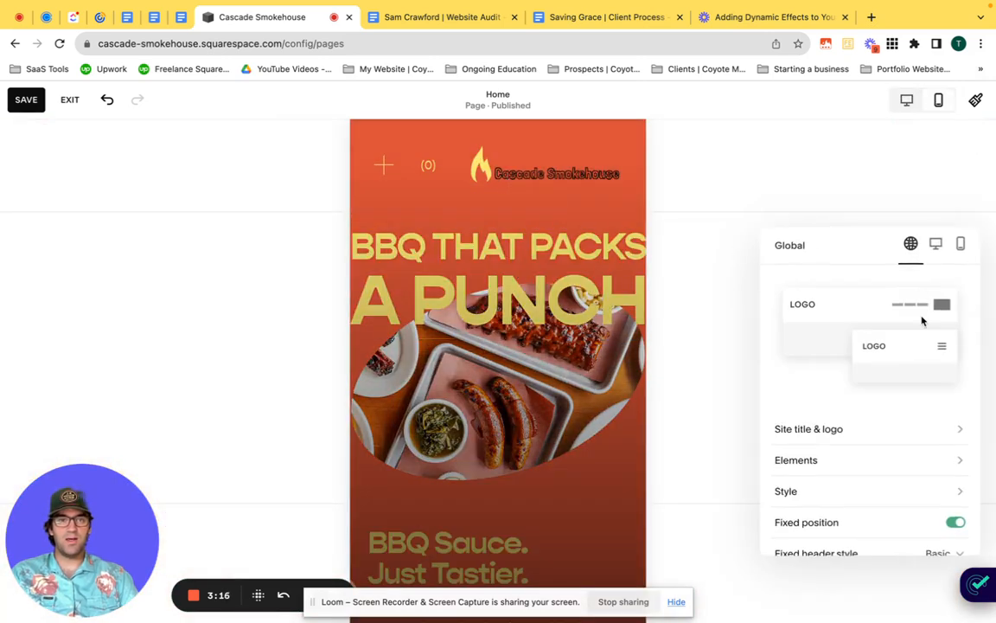
pyautogui.scroll(-2, 923, 322)
pyautogui.click(914, 365)
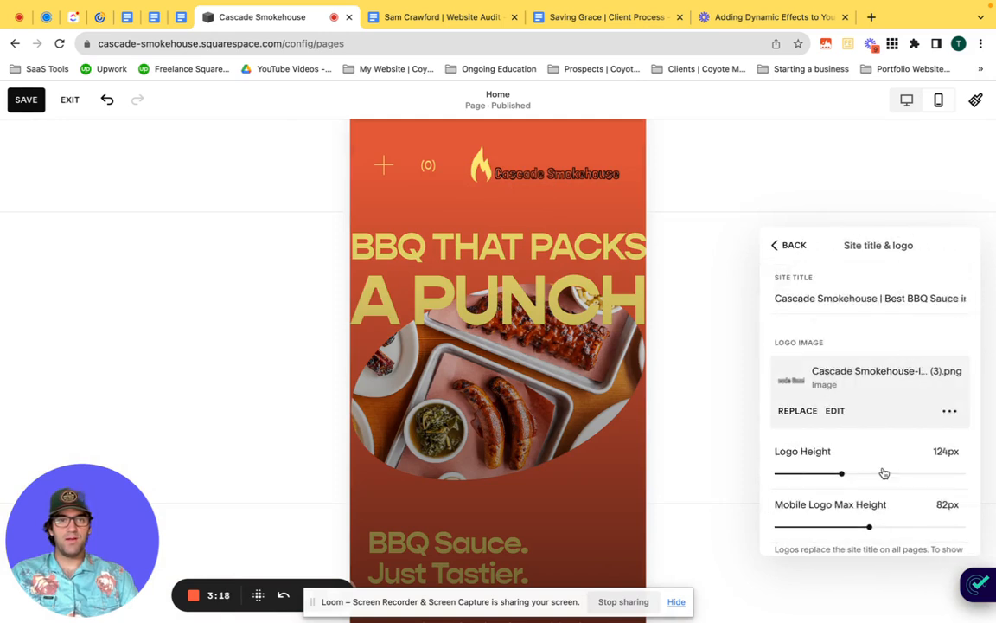
pyautogui.scroll(-2, 883, 479)
pyautogui.moveTo(873, 468); pyautogui.dragTo(853, 460)
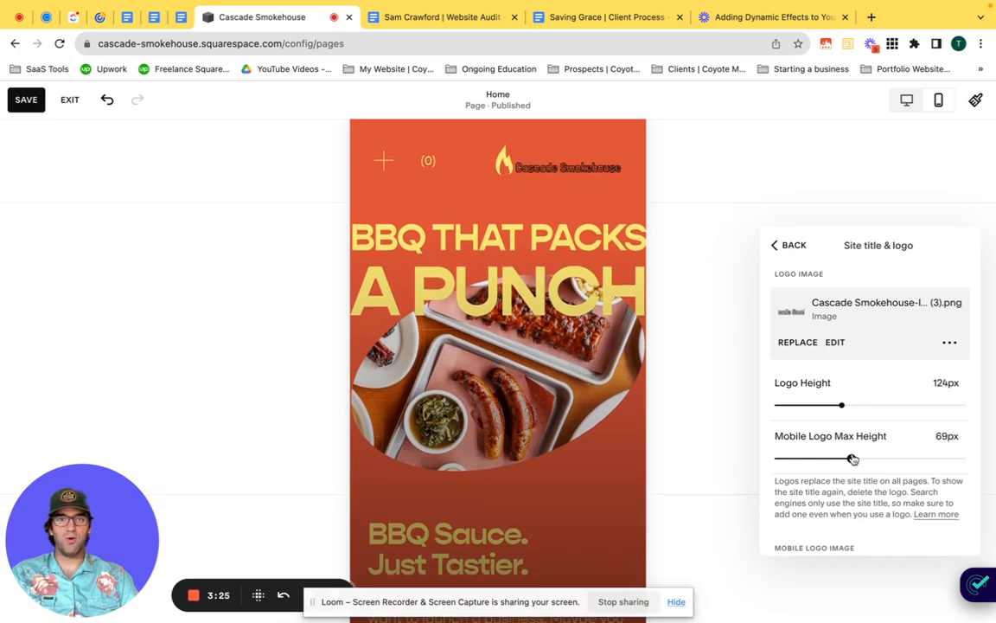
pyautogui.click(783, 244)
# Step: Return to the desktop preview and review the mobile logo image option in the site title and logo settings
pyautogui.click(906, 100)
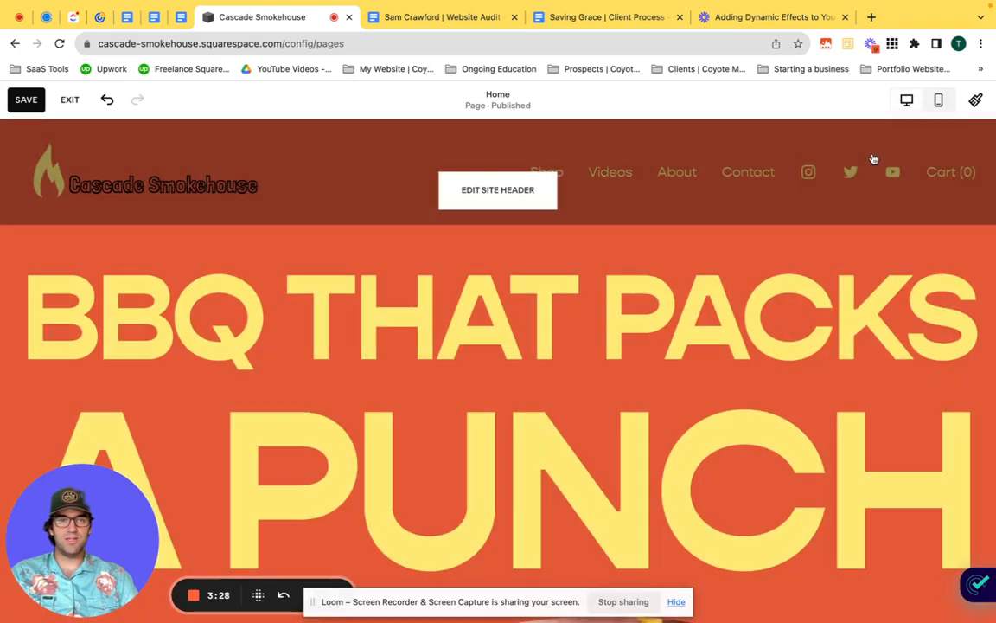
pyautogui.click(524, 183)
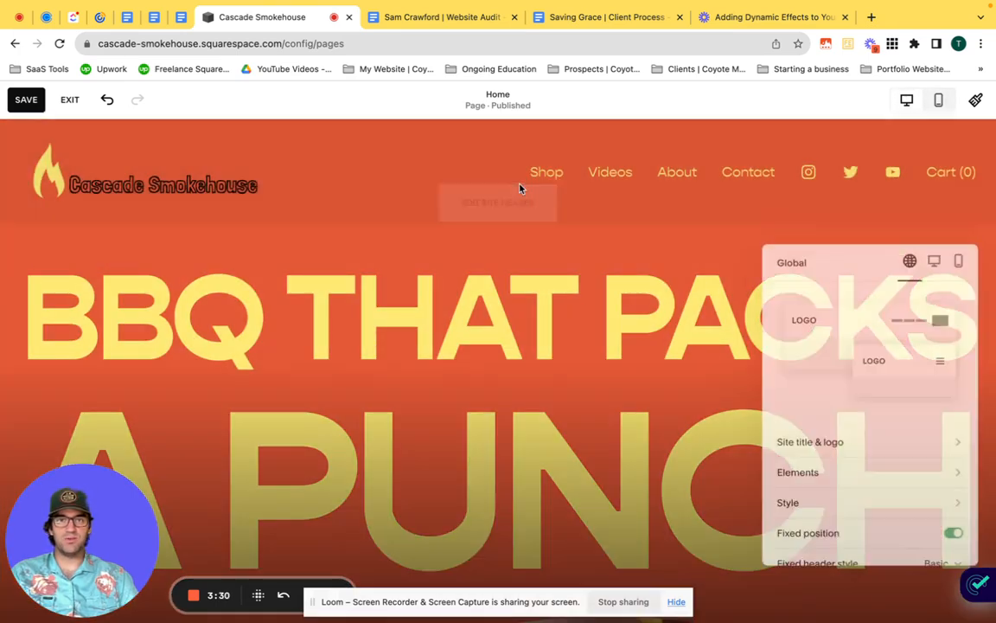
pyautogui.scroll(-2, 851, 344)
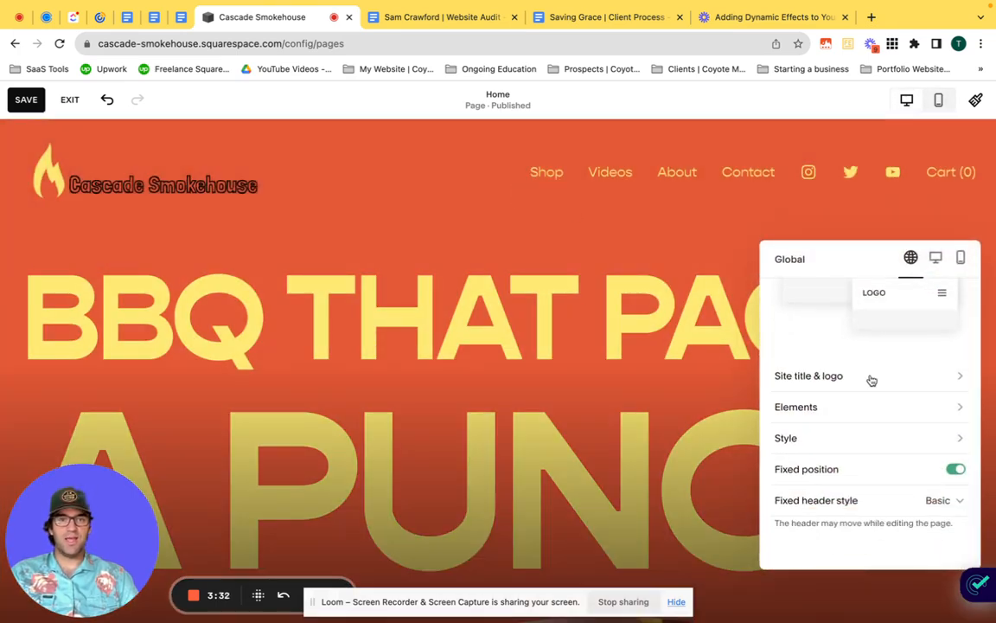
pyautogui.click(869, 377)
pyautogui.scroll(-3, 872, 379)
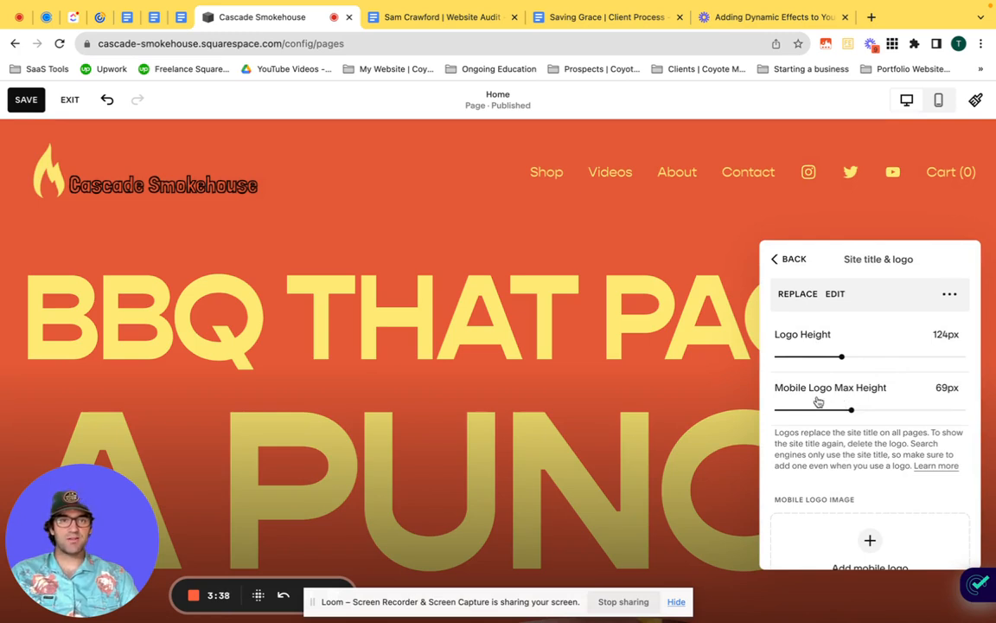
pyautogui.scroll(-2, 848, 405)
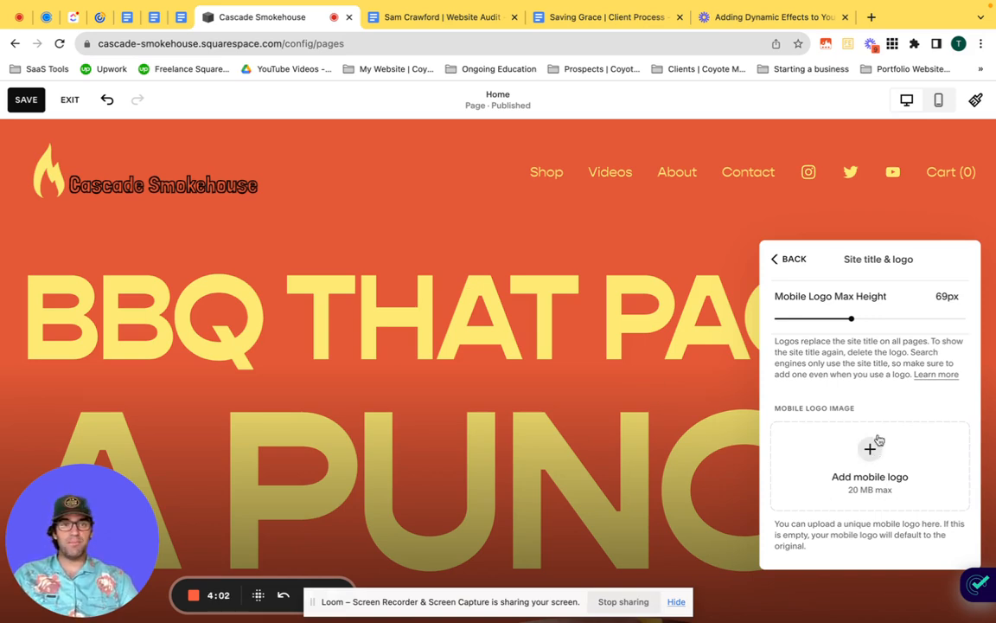
pyautogui.click(794, 261)
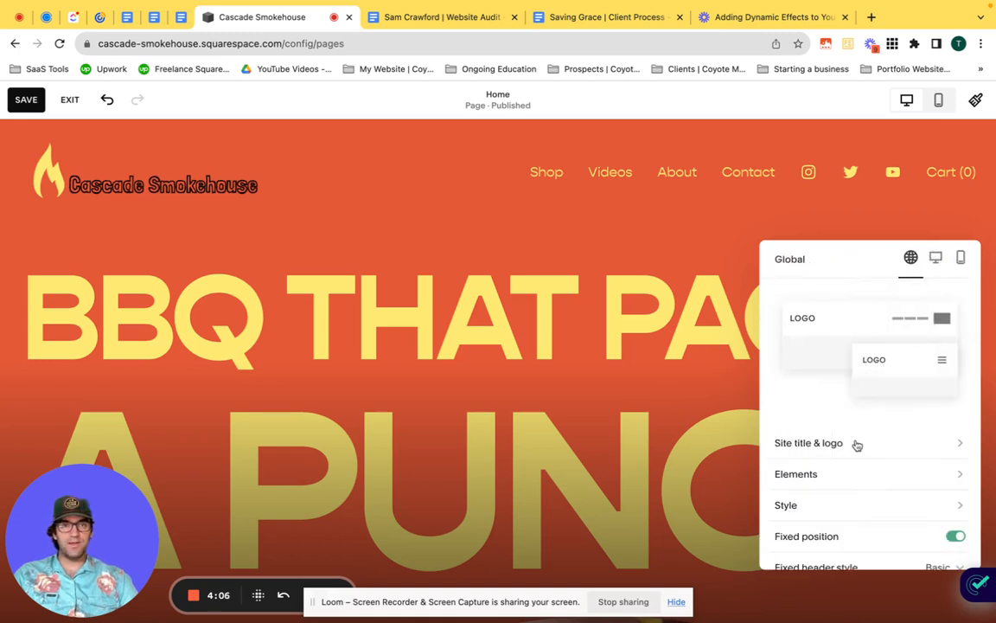
# Step: Enable the button in the header's elements settings
pyautogui.scroll(-2, 856, 443)
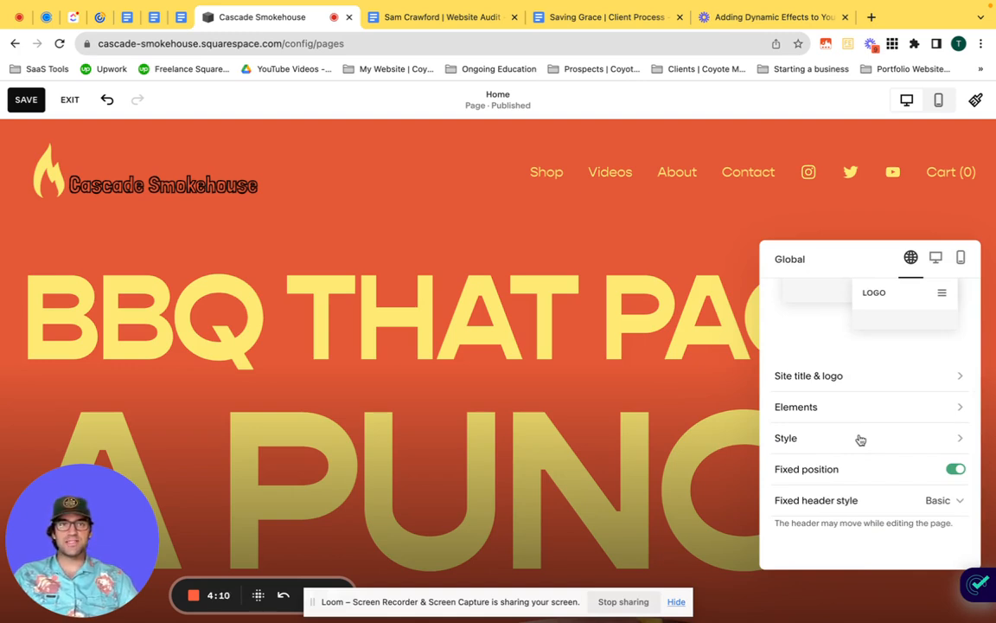
pyautogui.click(879, 407)
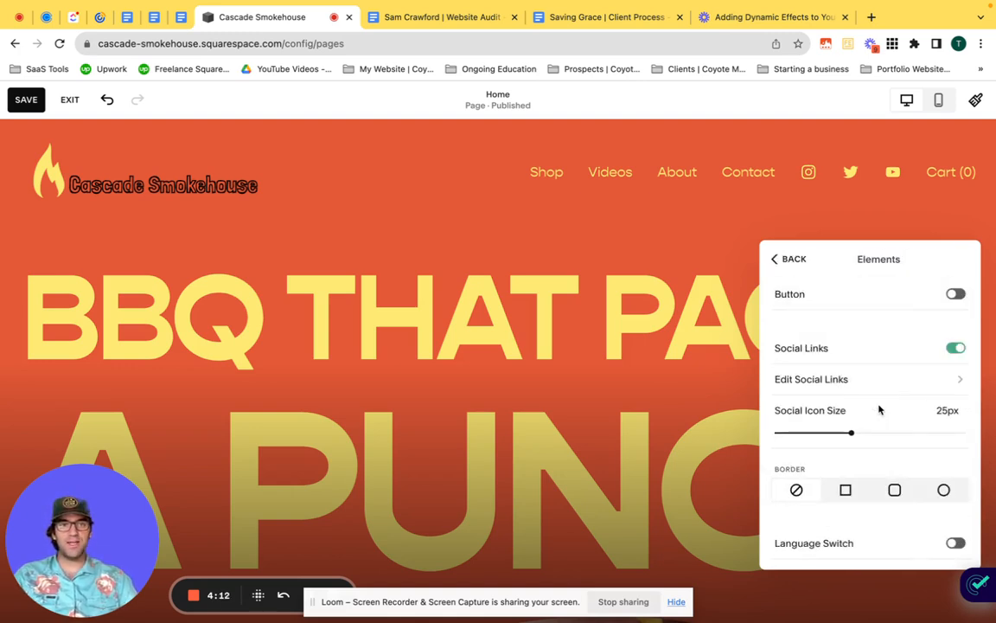
pyautogui.click(955, 295)
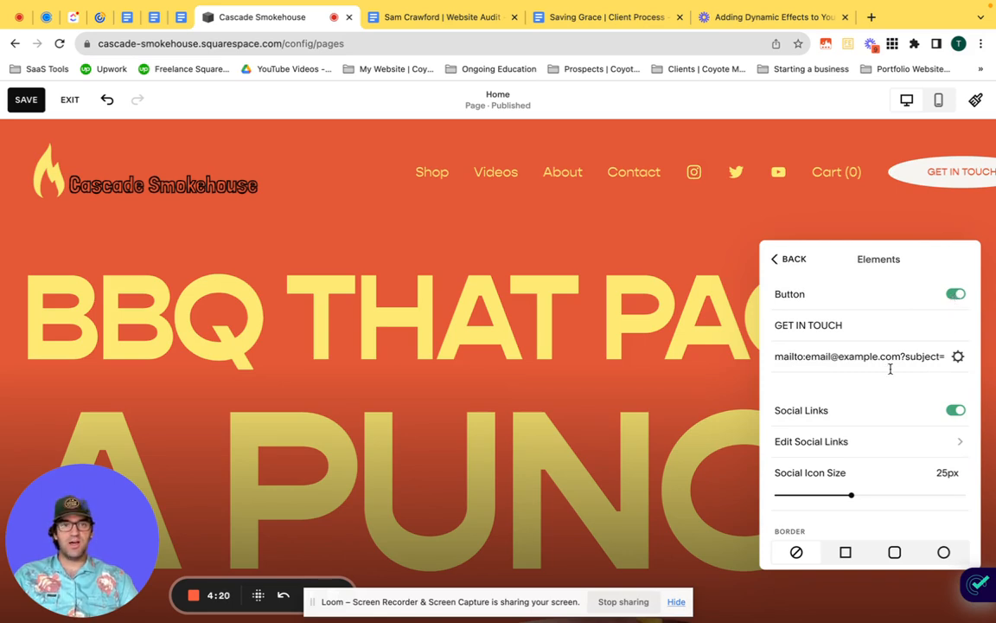
# Step: Change the header button's text to "Get Your Sauce"
pyautogui.scroll(-5, 892, 372)
pyautogui.scroll(-1, 892, 374)
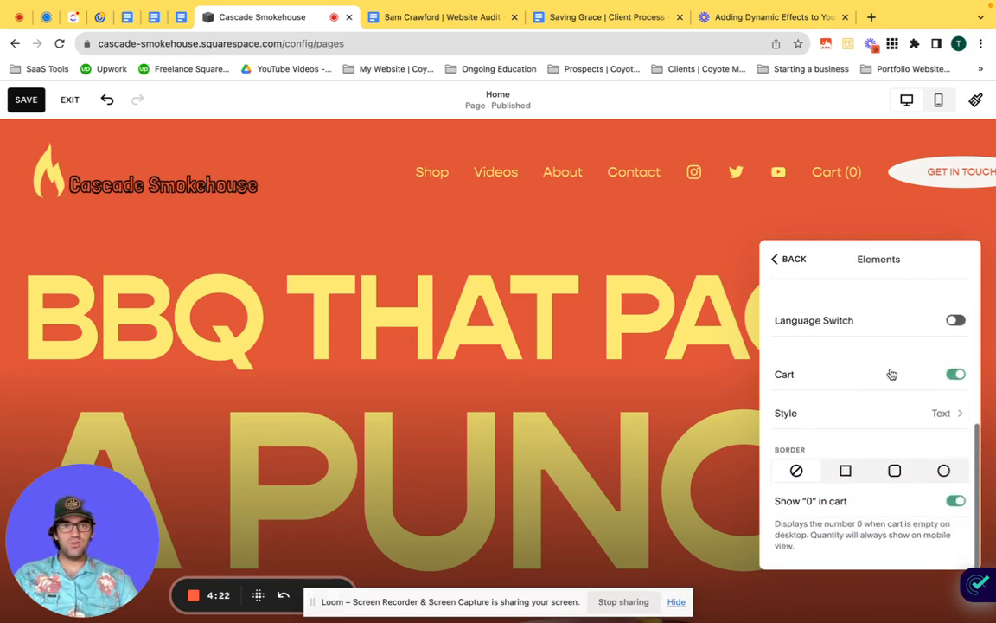
pyautogui.scroll(5, 891, 370)
pyautogui.tripleClick(862, 325)
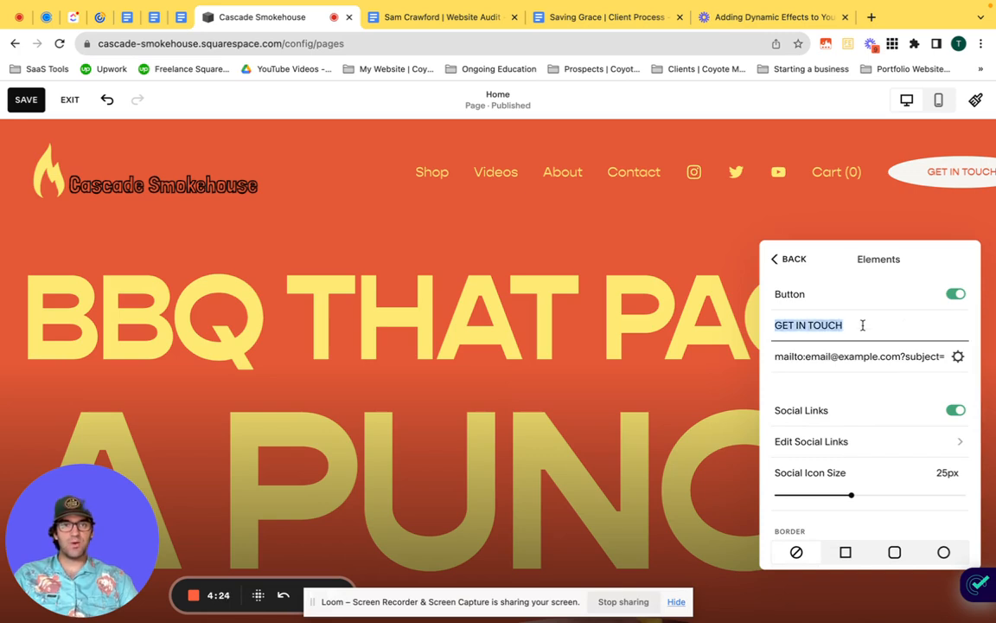
pyautogui.write('Get ')
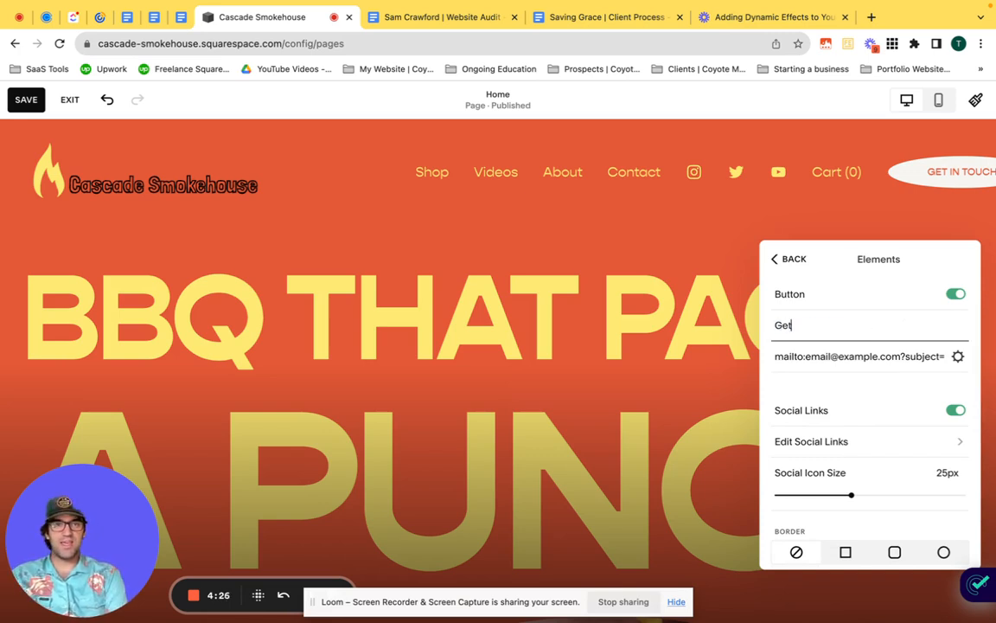
pyautogui.write('Your Sauce')
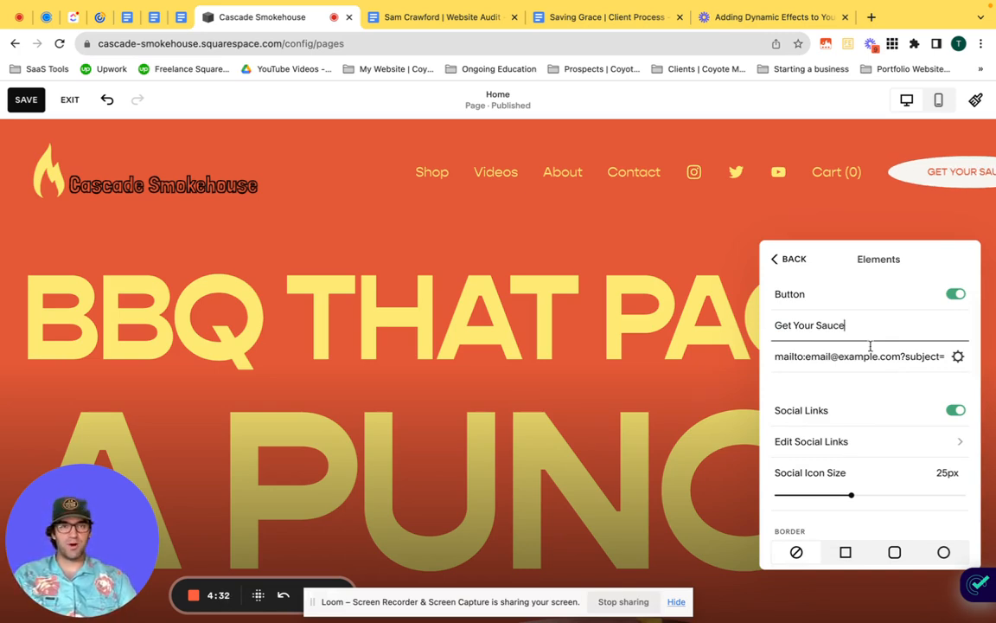
# Step: Replace the header button's email link with a link to the Shop page and save it
pyautogui.click(959, 357)
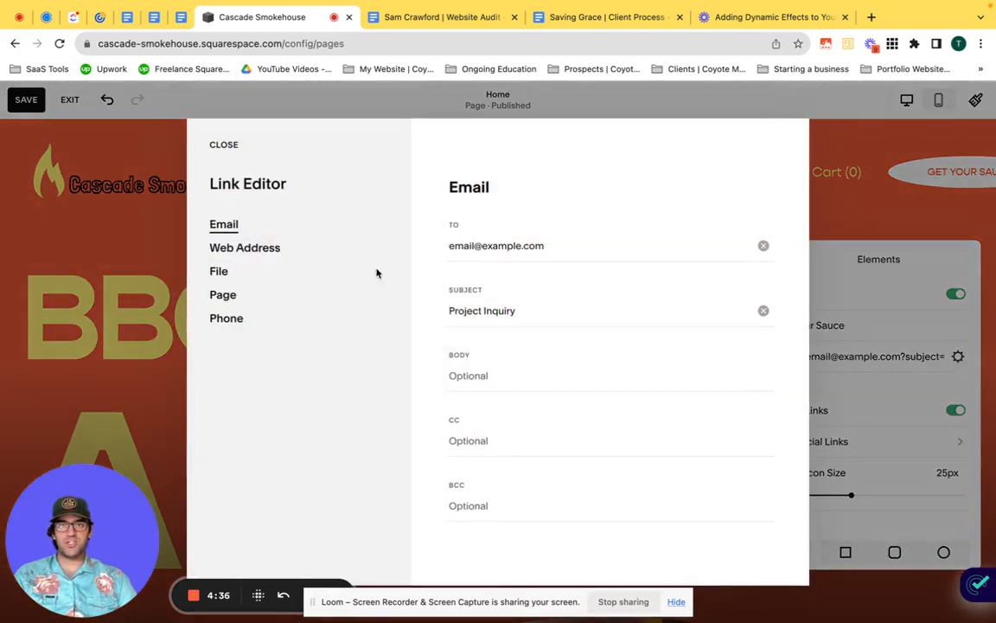
pyautogui.click(223, 295)
pyautogui.click(532, 248)
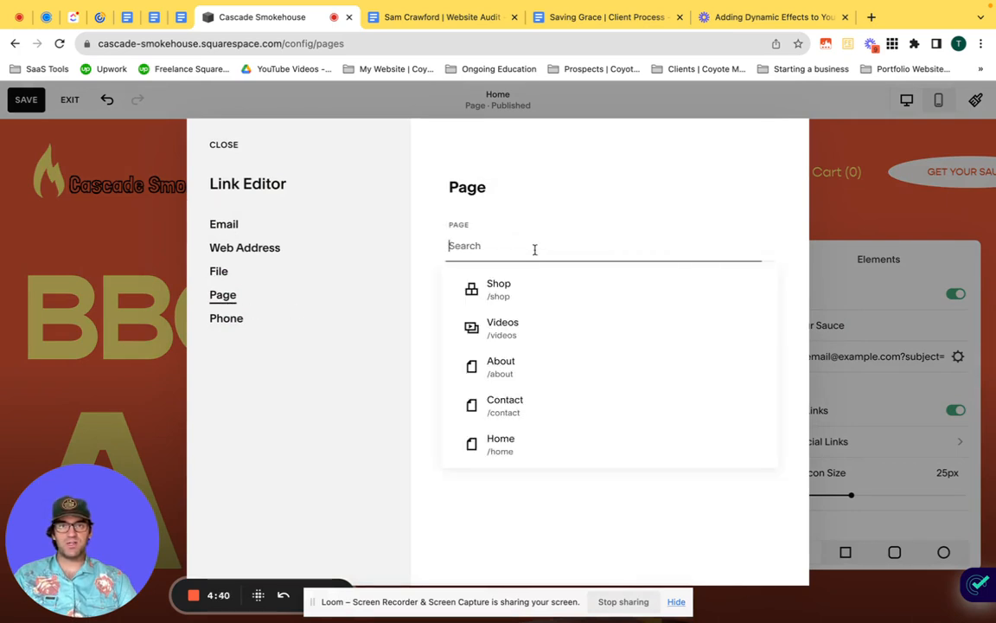
pyautogui.click(539, 304)
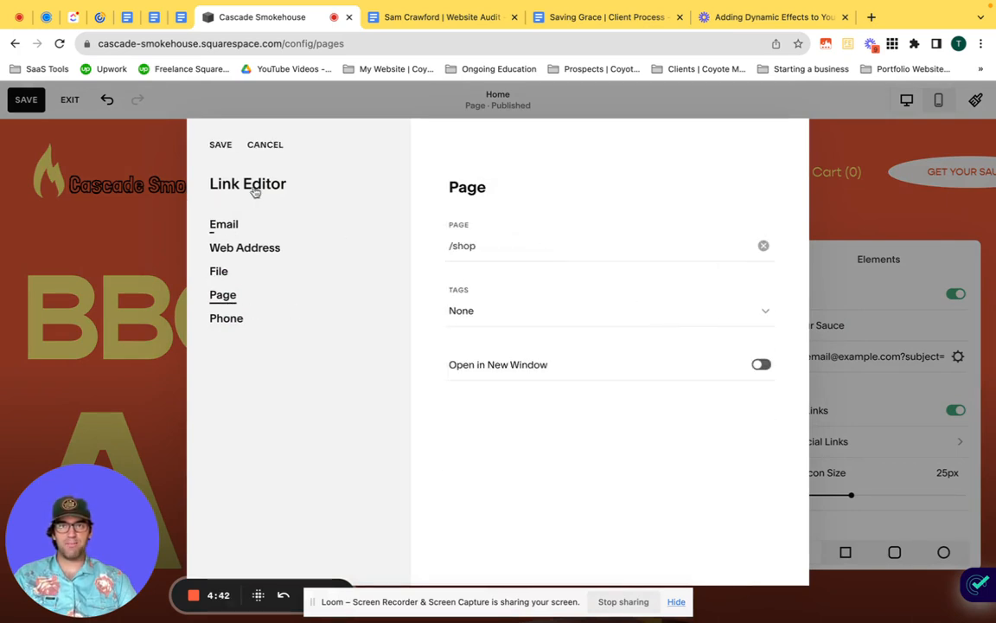
pyautogui.click(219, 143)
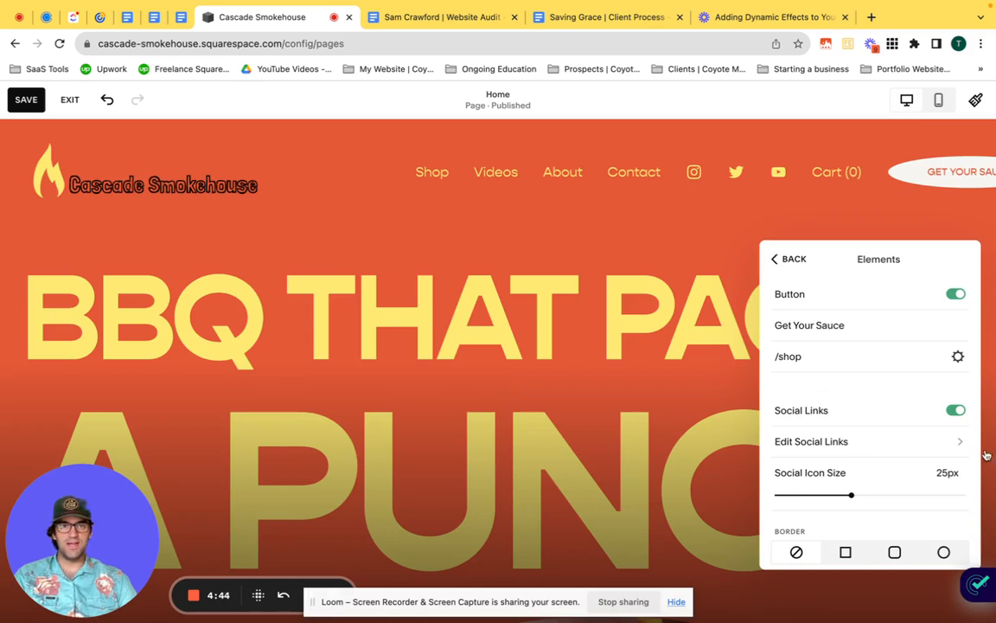
# Step: Switch the header's social links off and back on, and review the list of linked social profiles
pyautogui.click(957, 412)
pyautogui.click(959, 412)
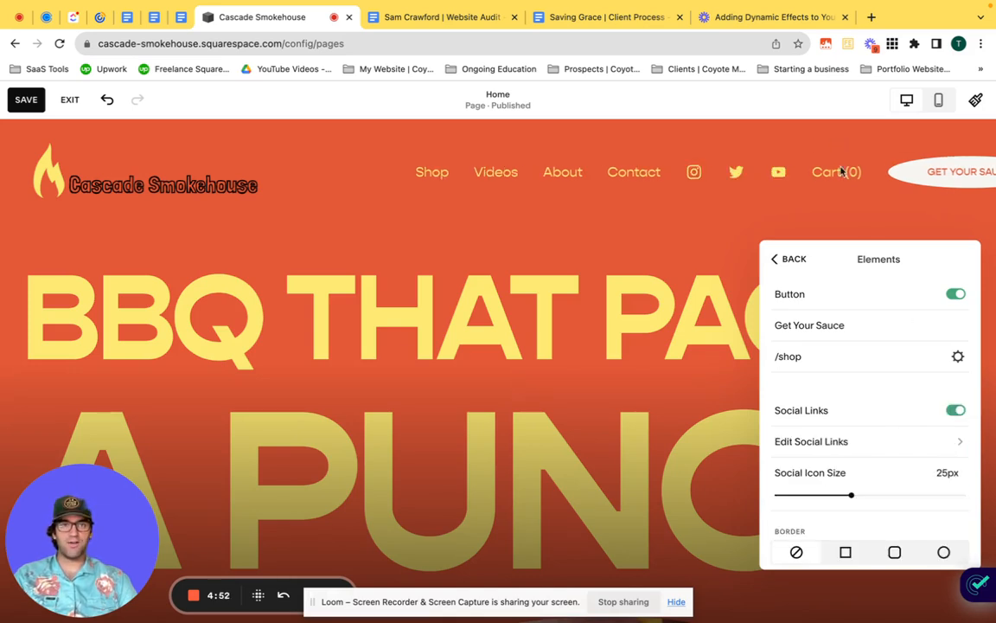
pyautogui.scroll(-2, 915, 407)
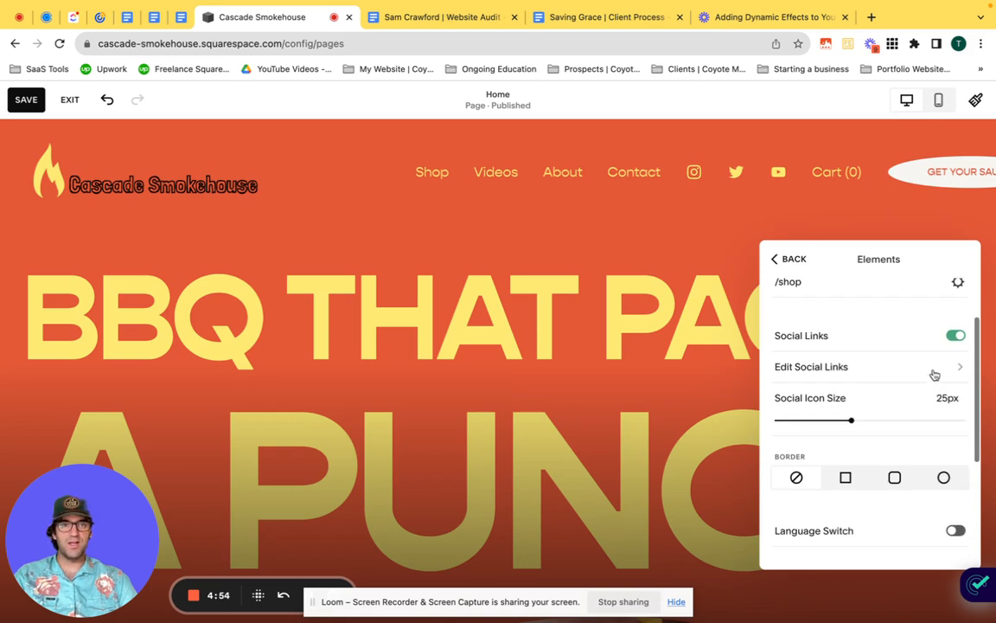
pyautogui.click(934, 370)
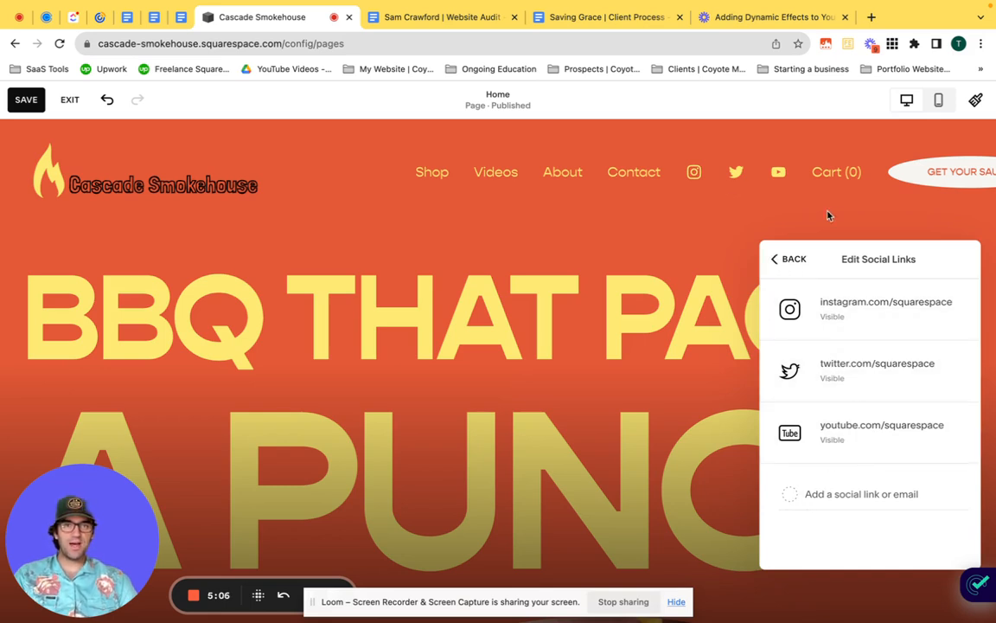
pyautogui.click(786, 260)
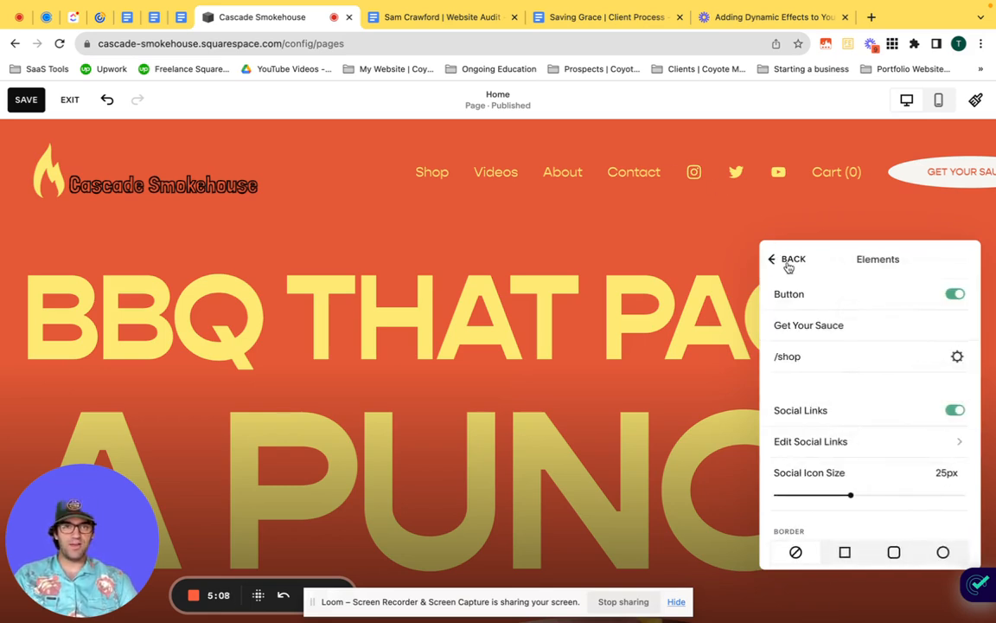
pyautogui.click(907, 440)
pyautogui.click(792, 261)
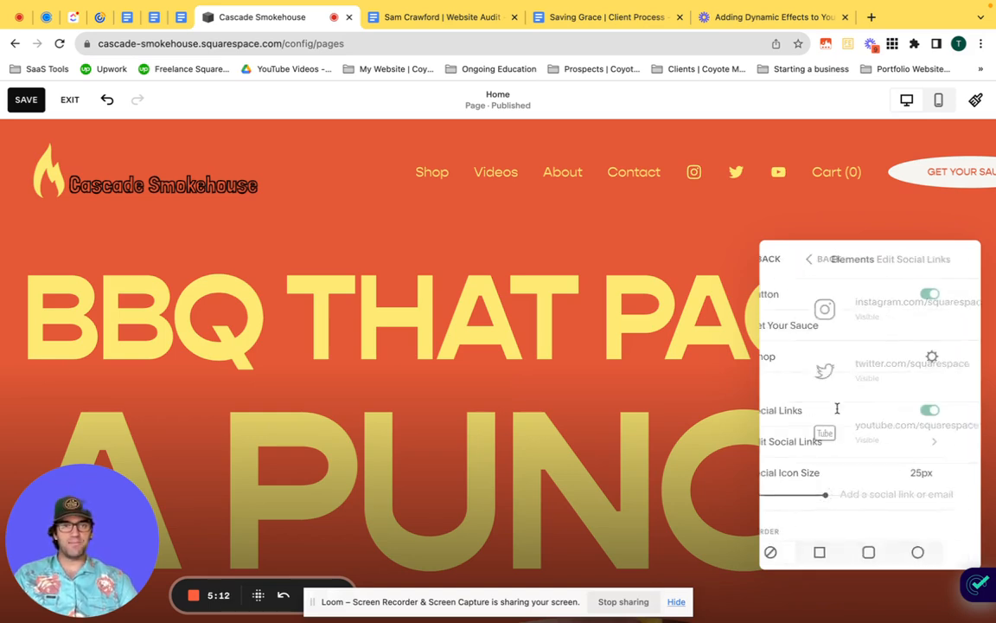
# Step: Set the social icon size to 40 px and try out square, circular and solid rounded borders on the icons
pyautogui.moveTo(852, 496); pyautogui.dragTo(967, 492)
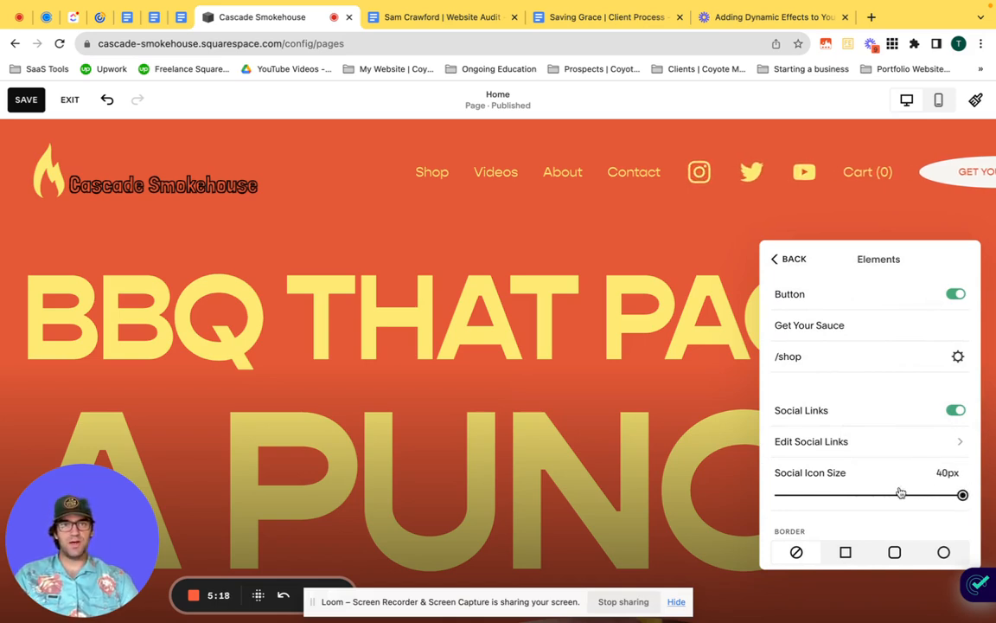
pyautogui.scroll(-2, 886, 394)
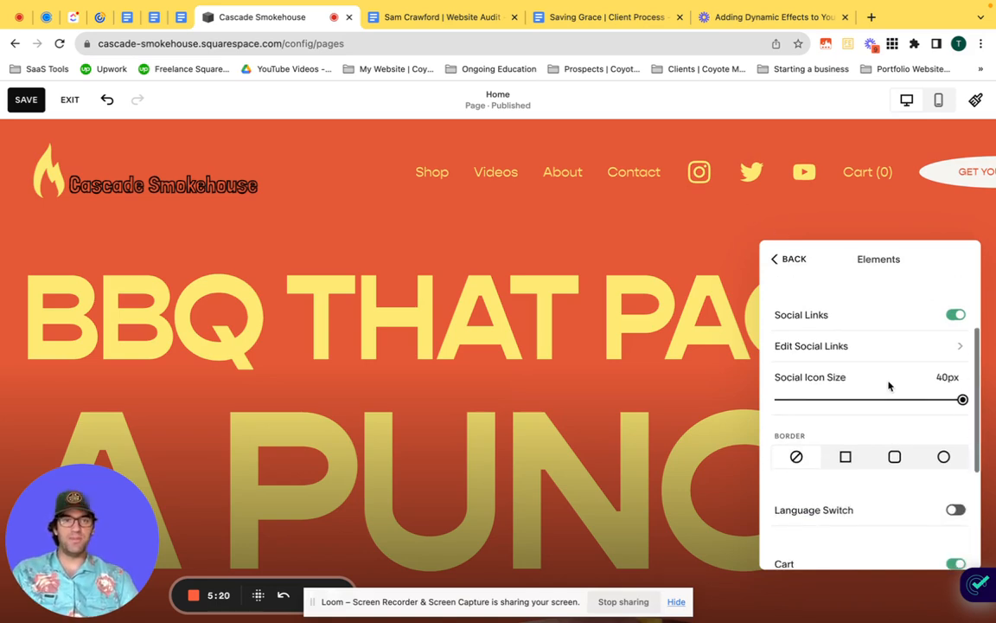
pyautogui.click(844, 458)
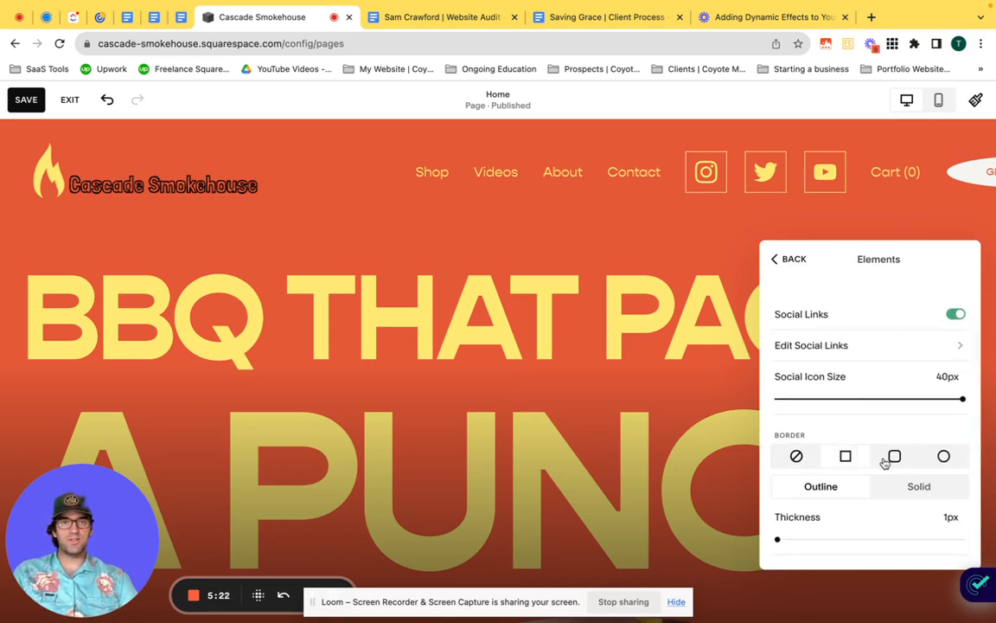
pyautogui.click(796, 458)
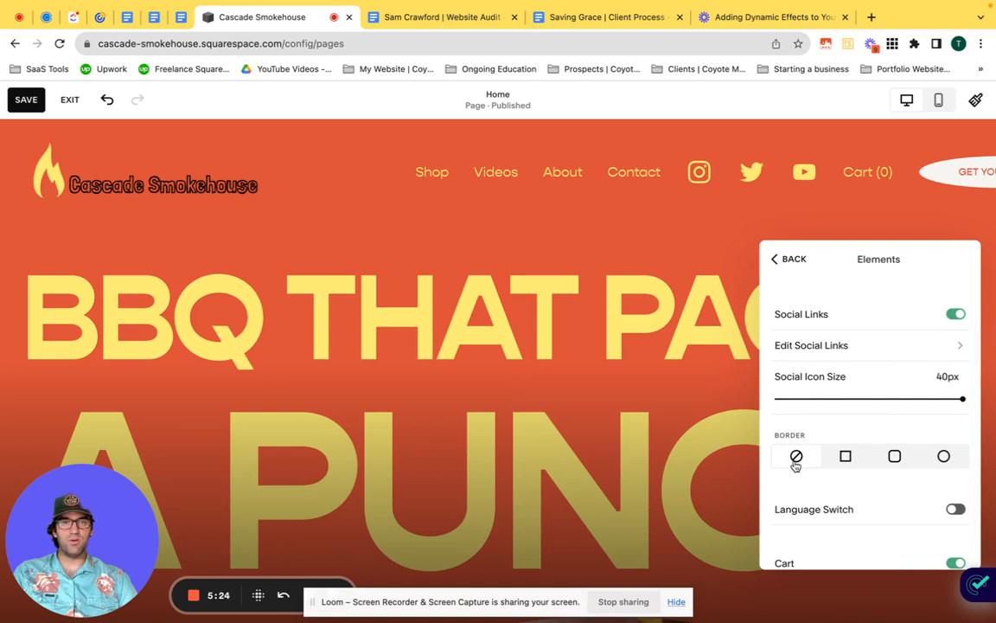
pyautogui.click(845, 458)
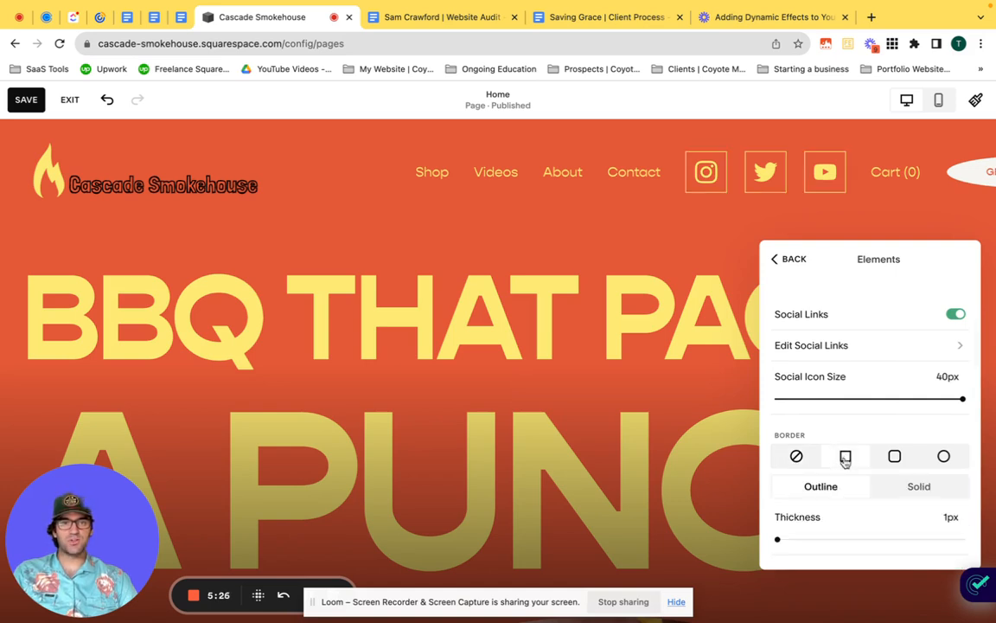
pyautogui.click(894, 458)
pyautogui.click(946, 458)
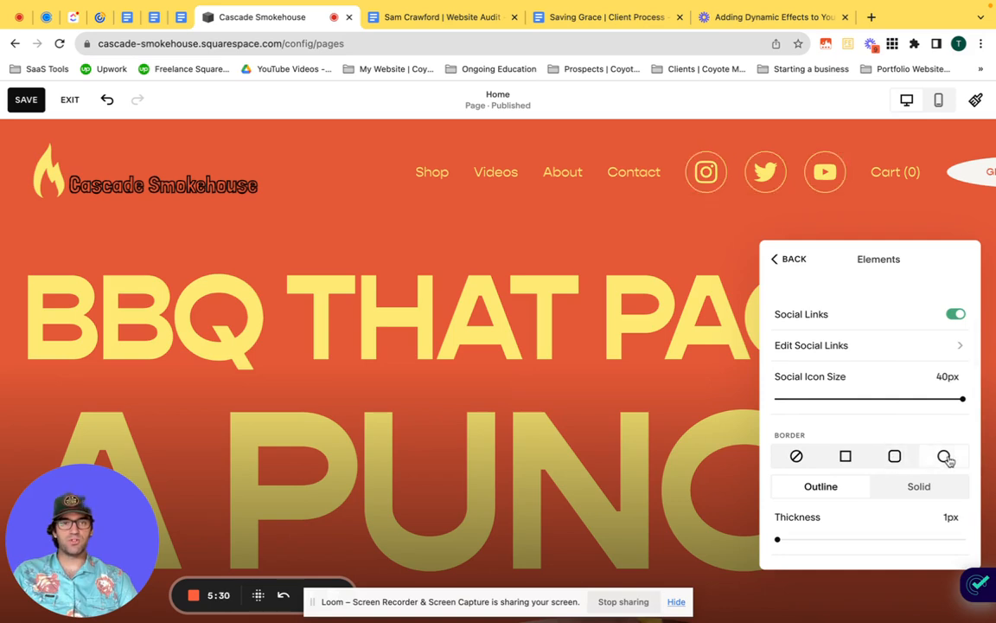
pyautogui.click(919, 486)
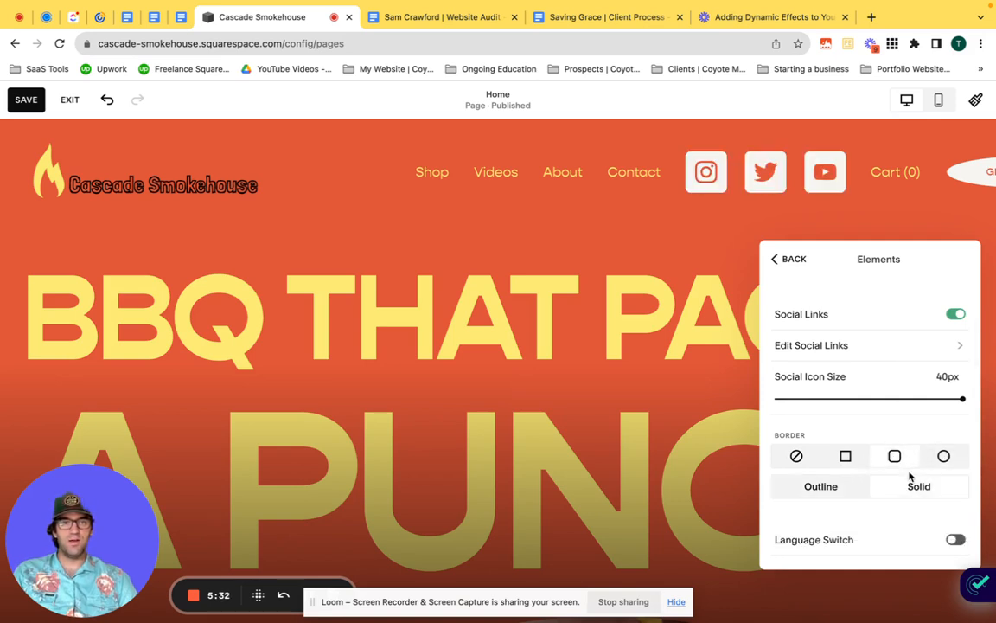
# Step: Give the social icons a circular outline border with a thickness of 3 px
pyautogui.scroll(-2, 912, 481)
pyautogui.click(845, 371)
pyautogui.click(830, 398)
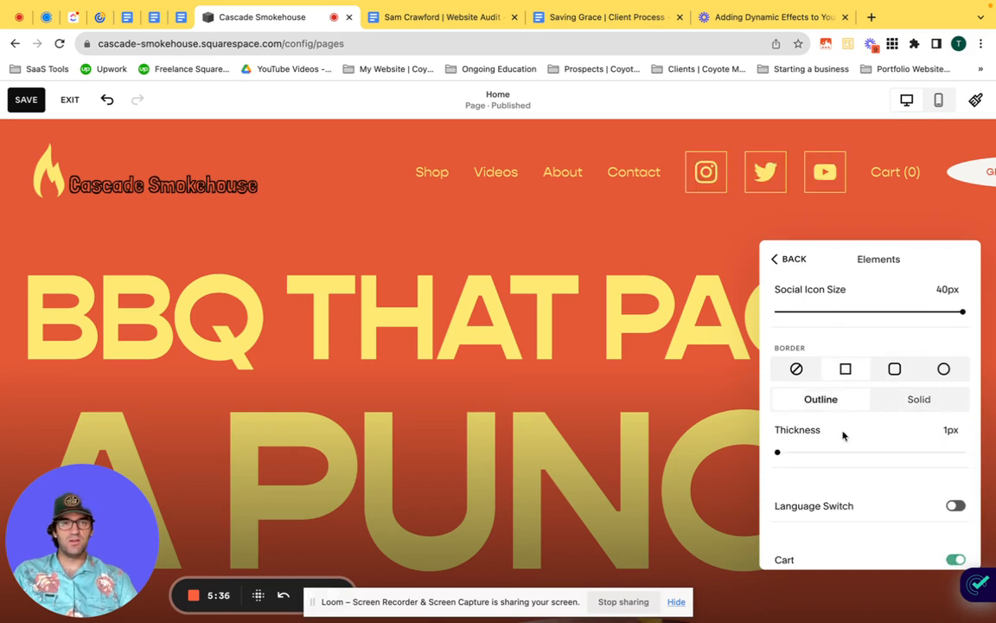
pyautogui.moveTo(783, 453); pyautogui.dragTo(837, 447)
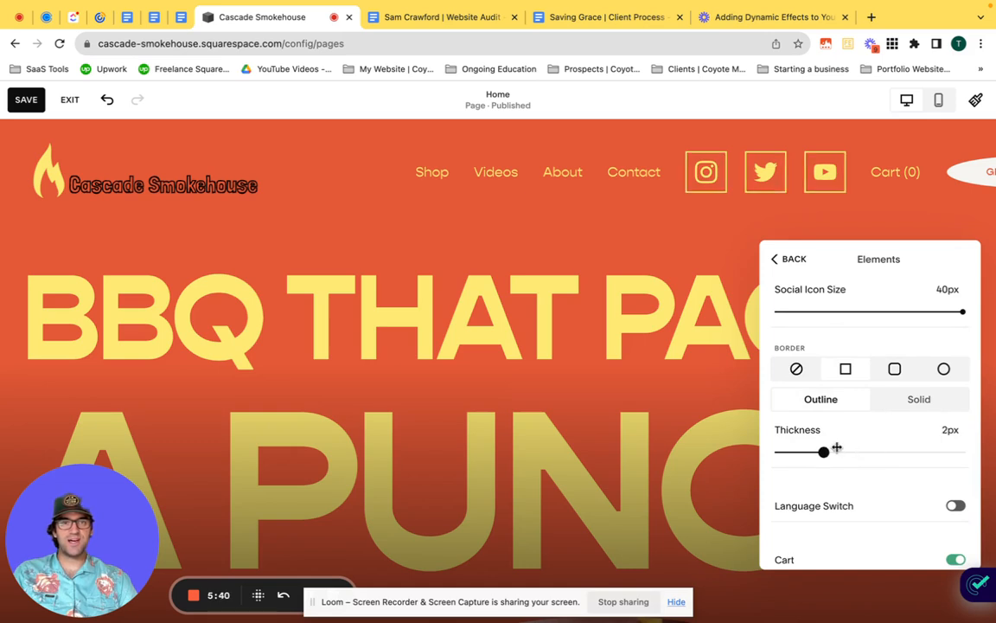
pyautogui.click(946, 370)
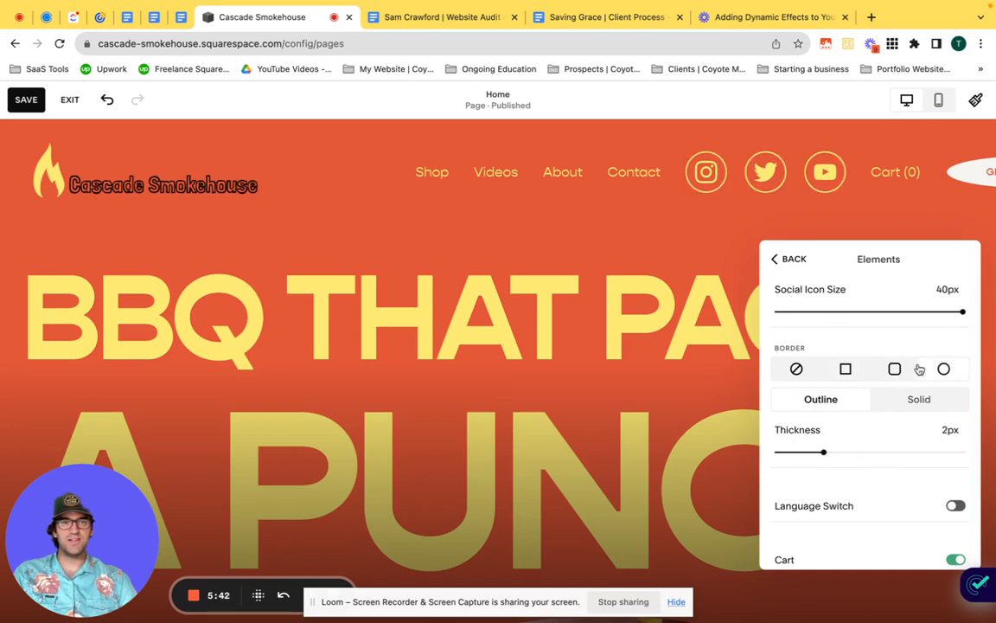
pyautogui.moveTo(824, 452); pyautogui.dragTo(869, 451)
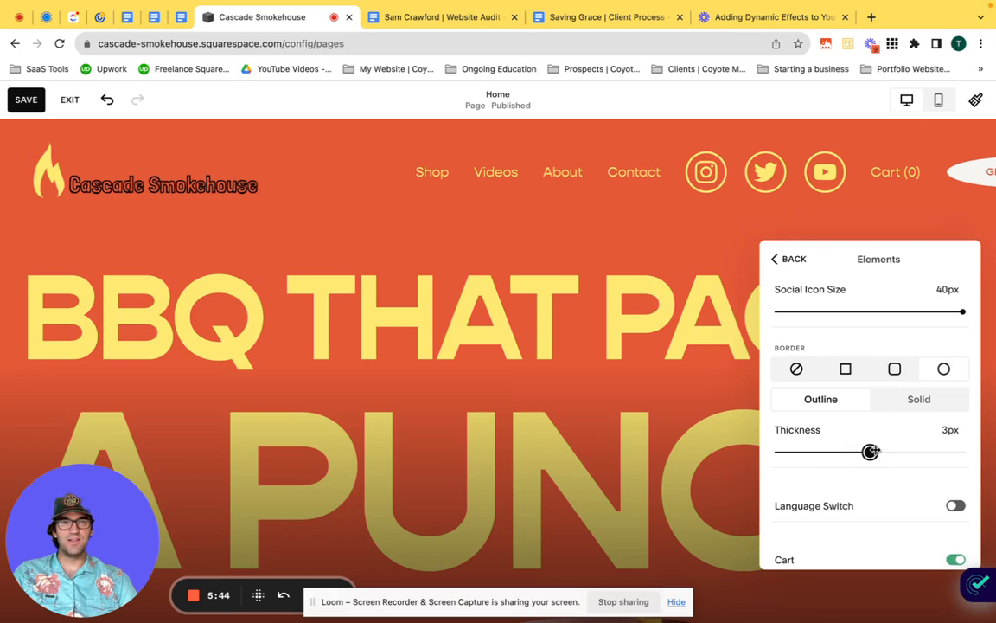
# Step: Try to enable the language switch in the header and dismiss the multilingual site dialog
pyautogui.scroll(-2, 830, 396)
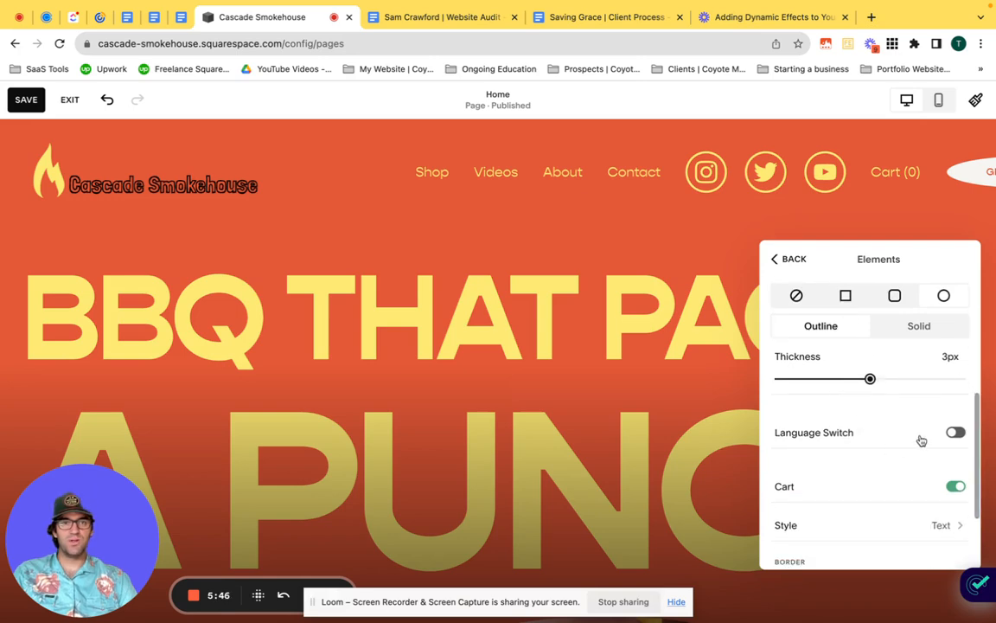
pyautogui.scroll(-1, 934, 434)
pyautogui.click(953, 392)
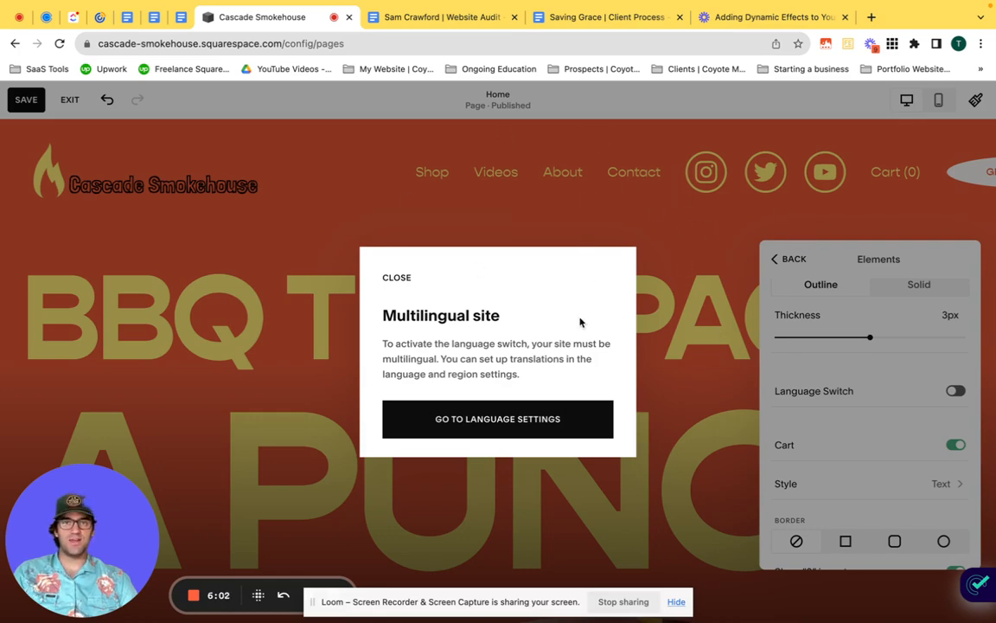
pyautogui.click(404, 280)
# Step: Turn the header's cart element off and back on
pyautogui.scroll(-1, 952, 428)
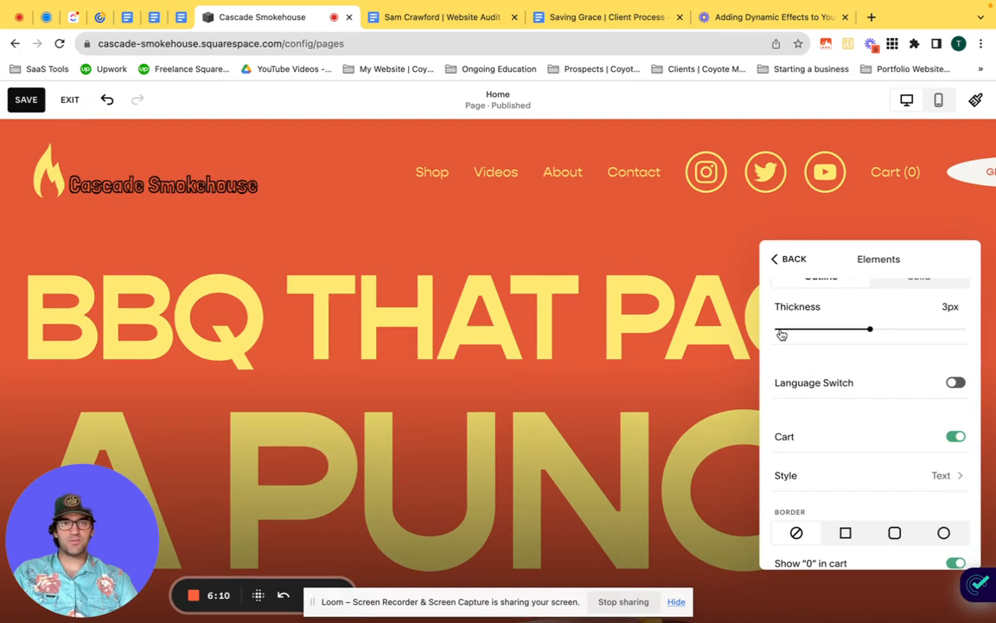
pyautogui.click(956, 437)
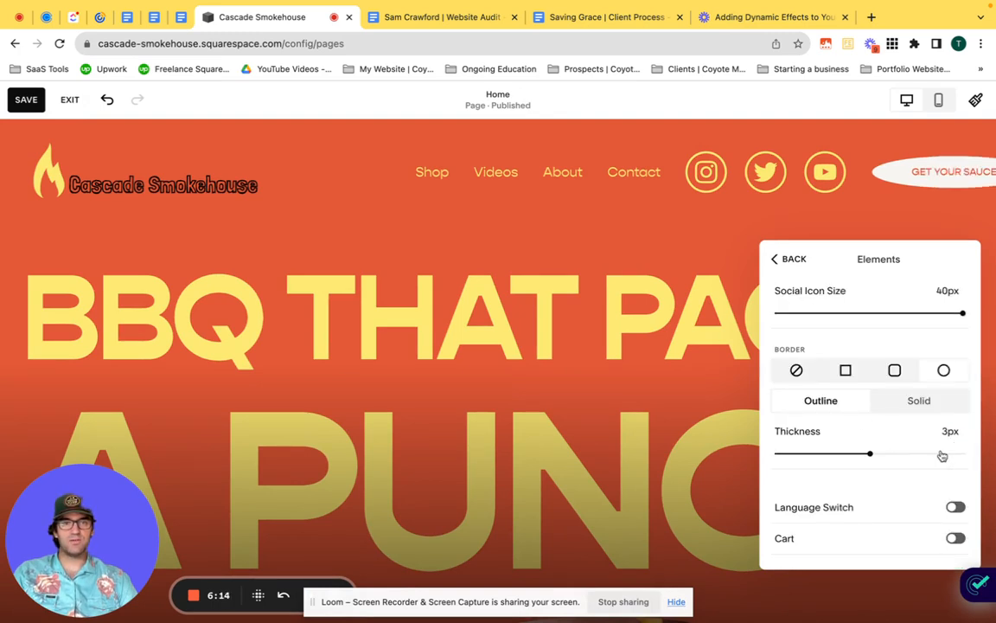
pyautogui.click(955, 538)
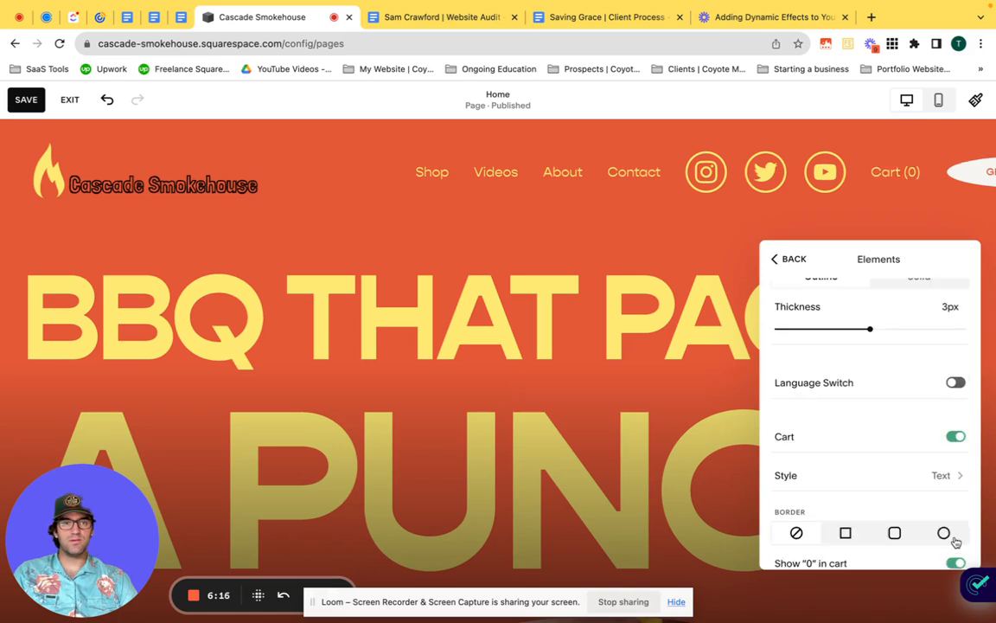
# Step: Compare the cart's border shapes and give it a solid border with the circle shape
pyautogui.scroll(-2, 957, 541)
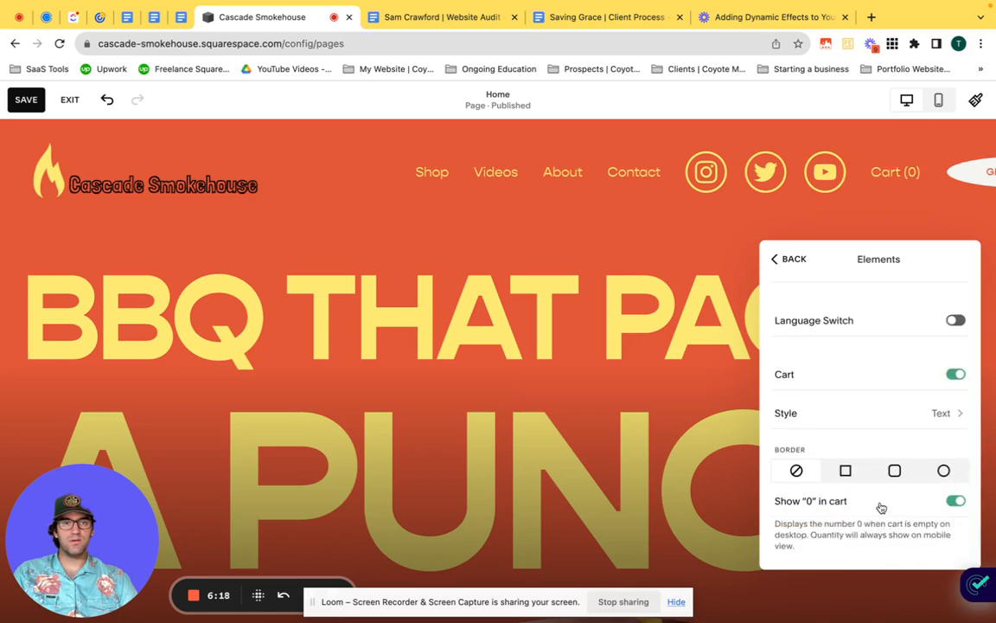
pyautogui.click(846, 473)
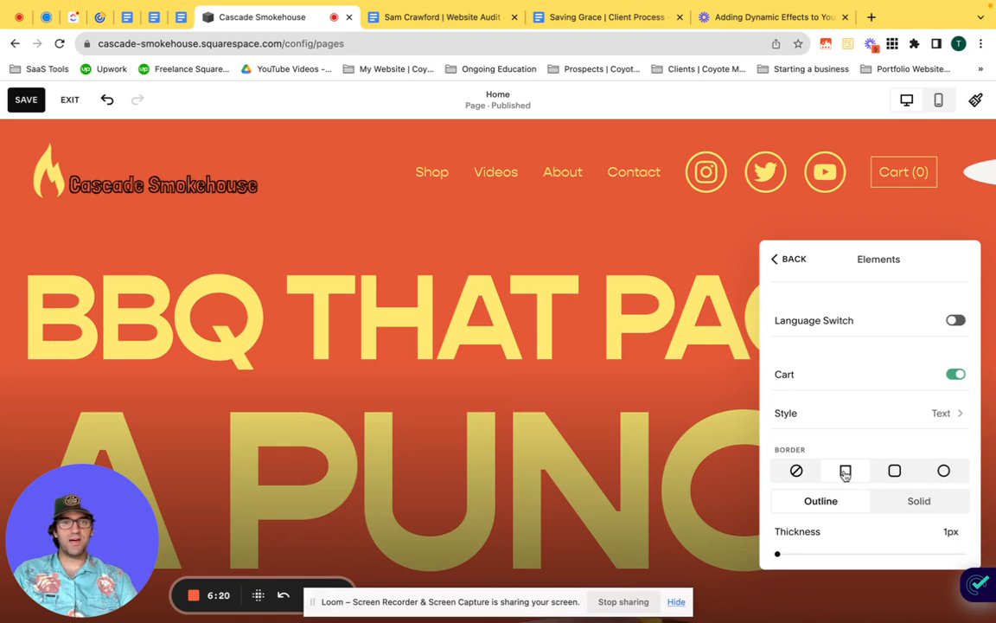
pyautogui.click(797, 471)
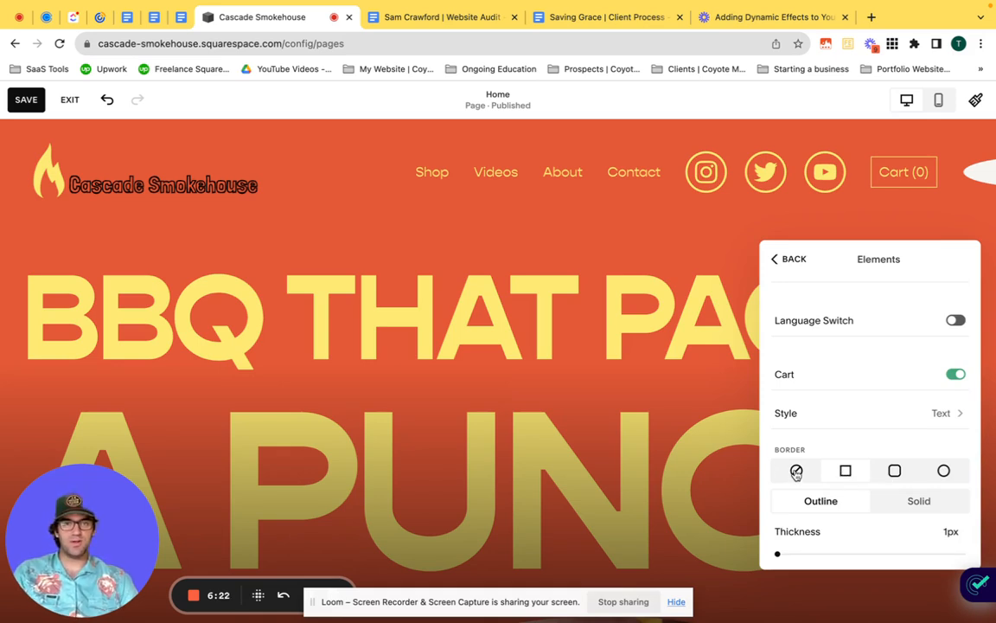
pyautogui.click(846, 472)
pyautogui.click(894, 470)
pyautogui.click(946, 471)
pyautogui.click(919, 502)
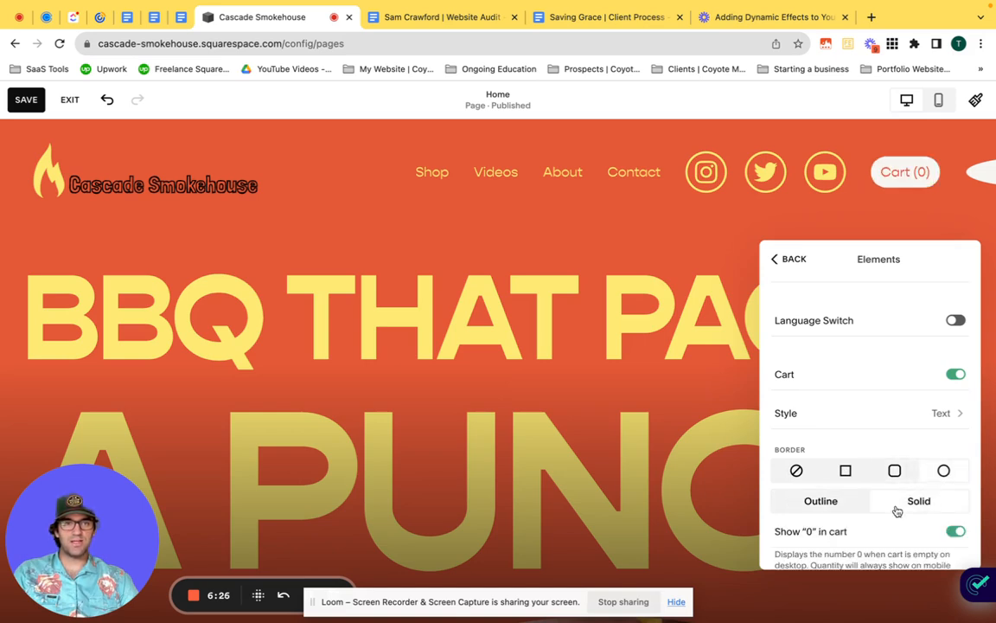
# Step: Turn the option for showing "0" in the empty cart off and back on
pyautogui.scroll(-1, 895, 512)
pyautogui.click(956, 502)
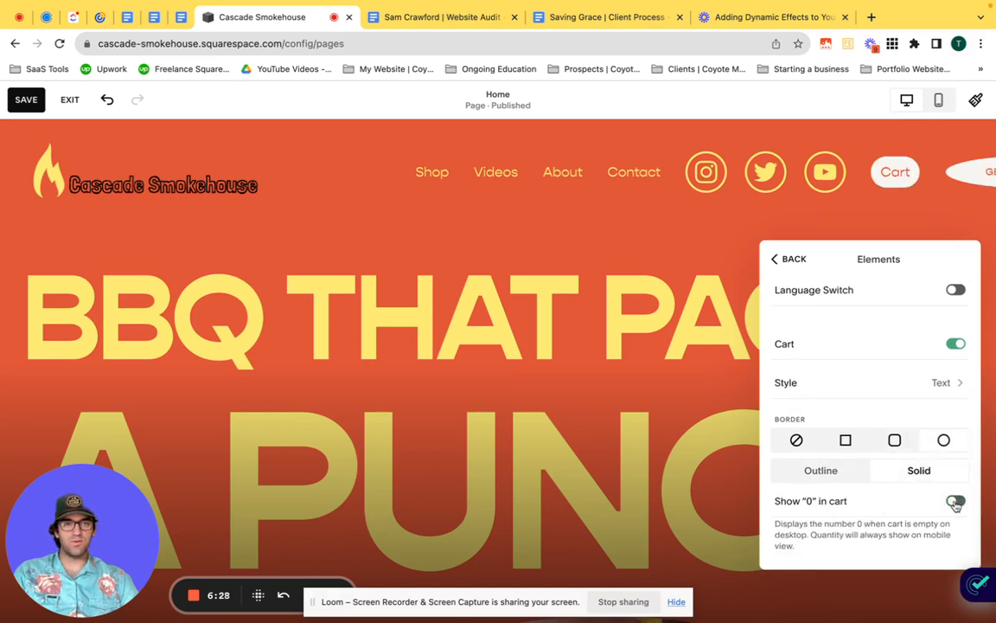
pyautogui.click(956, 502)
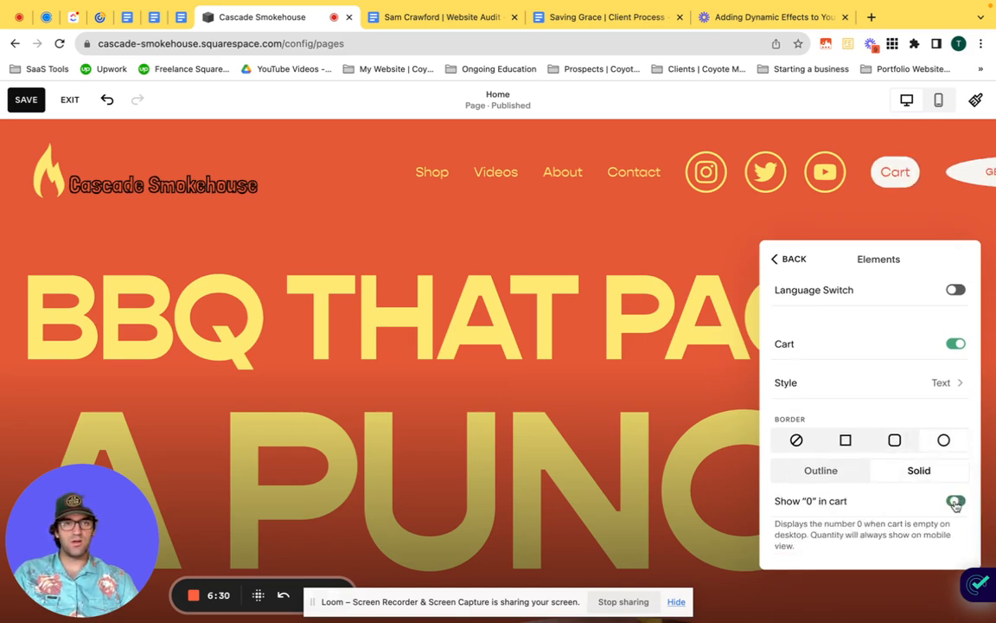
# Step: Give the header cart a circle-shaped outline border with a thickness of 3 px
pyautogui.click(886, 442)
pyautogui.click(944, 440)
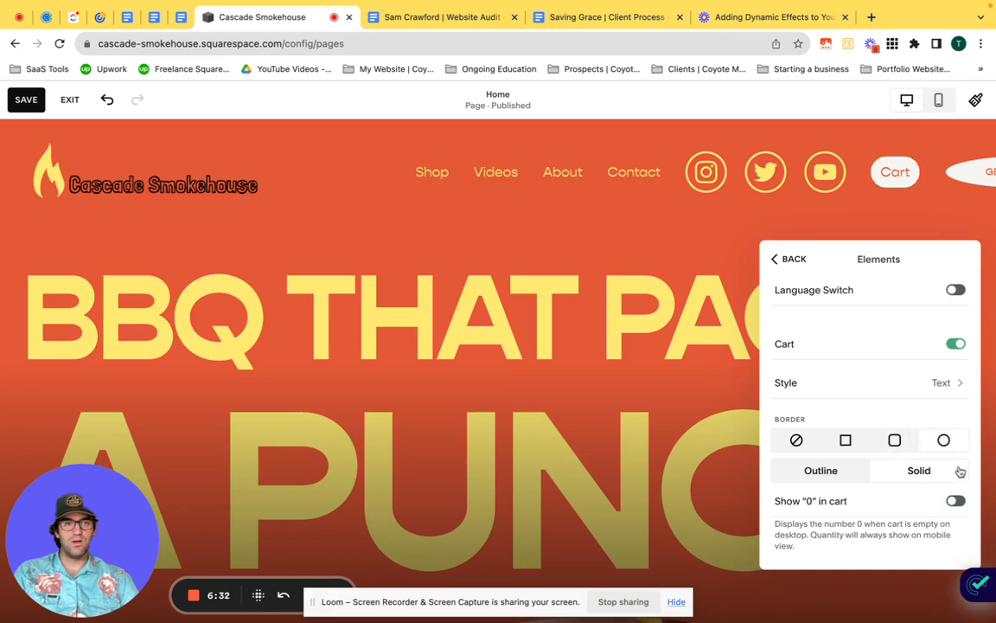
pyautogui.click(834, 474)
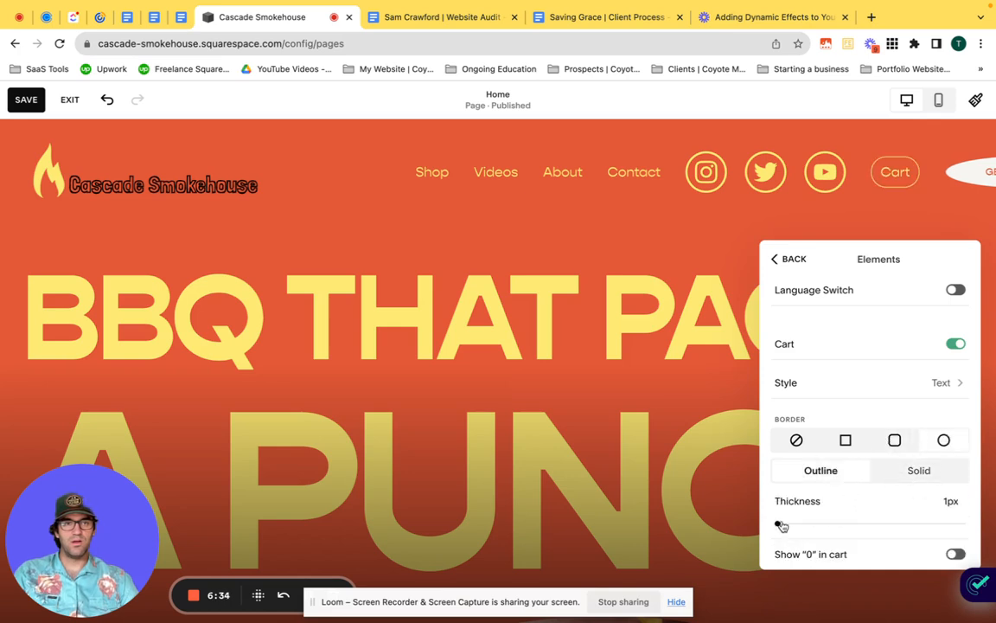
pyautogui.moveTo(789, 519); pyautogui.dragTo(852, 518)
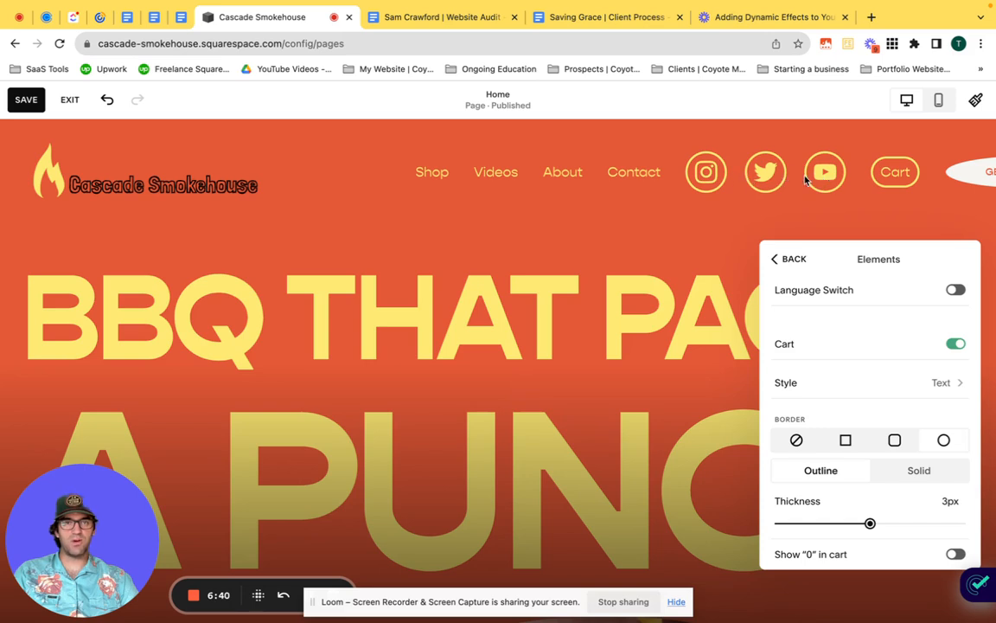
# Step: Switch the cart style from text to icon and try several bag, basket and cart icons
pyautogui.scroll(-2, 926, 346)
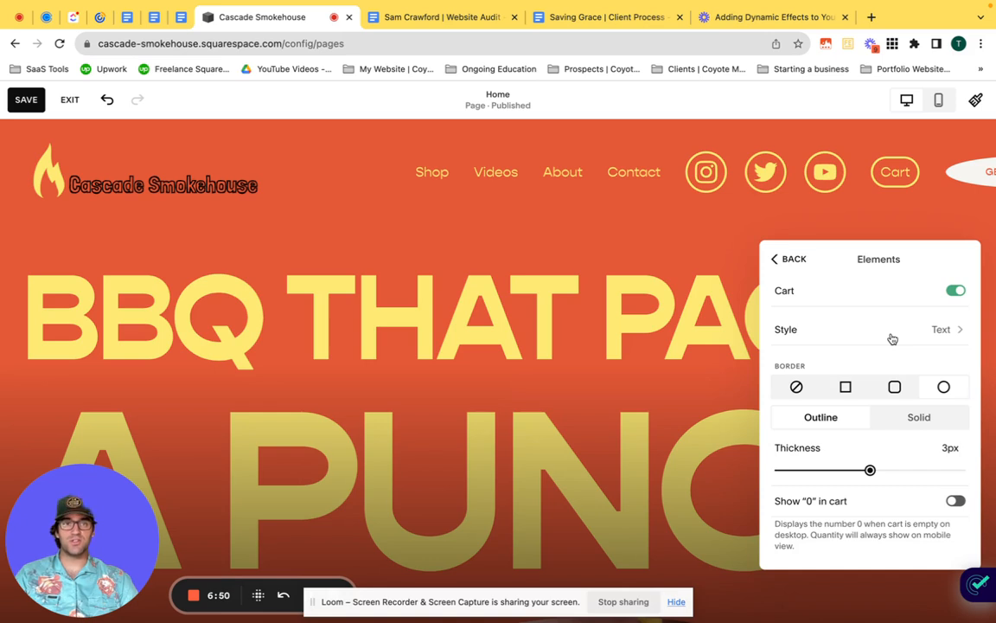
pyautogui.click(920, 331)
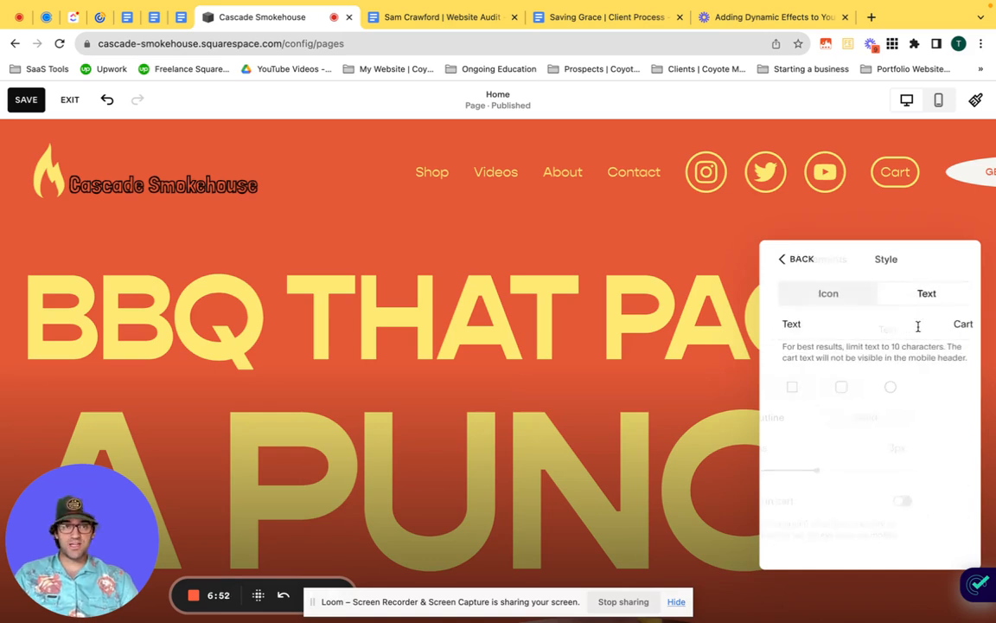
pyautogui.click(822, 296)
pyautogui.click(796, 346)
pyautogui.click(845, 351)
pyautogui.click(945, 344)
pyautogui.click(945, 391)
pyautogui.click(900, 394)
pyautogui.click(848, 391)
pyautogui.click(796, 389)
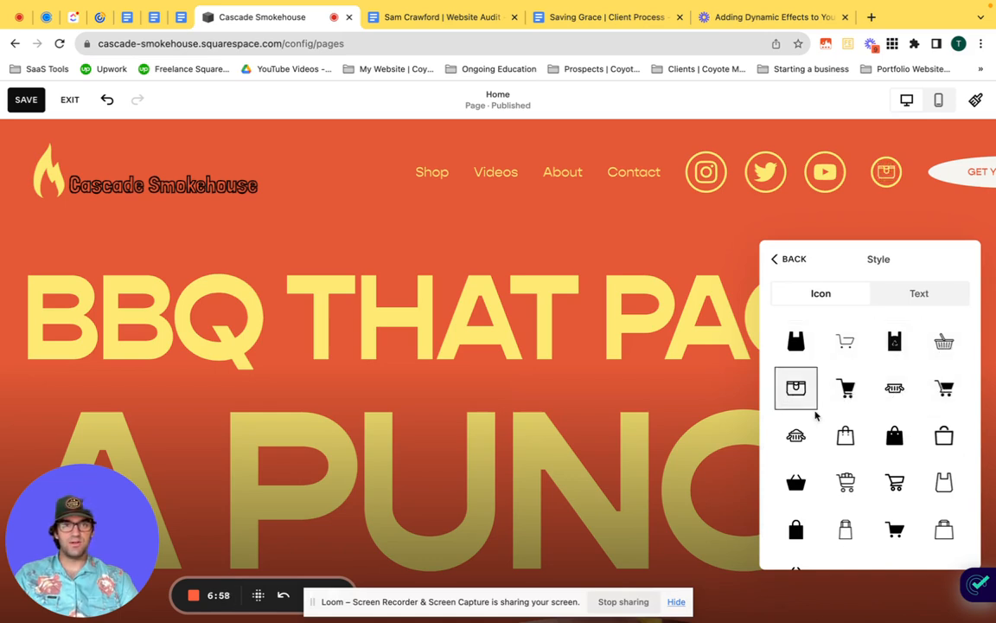
# Step: Compare more cart icons and choose the filled shopping cart at the end of the second row
pyautogui.scroll(-1, 852, 424)
pyautogui.click(894, 391)
pyautogui.click(896, 482)
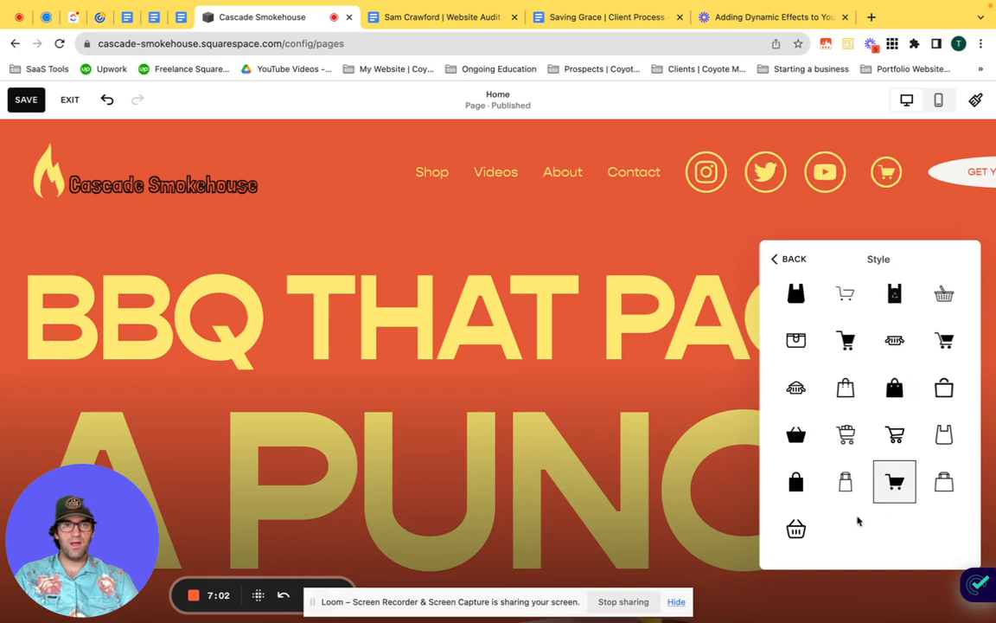
pyautogui.scroll(1, 843, 536)
pyautogui.click(845, 341)
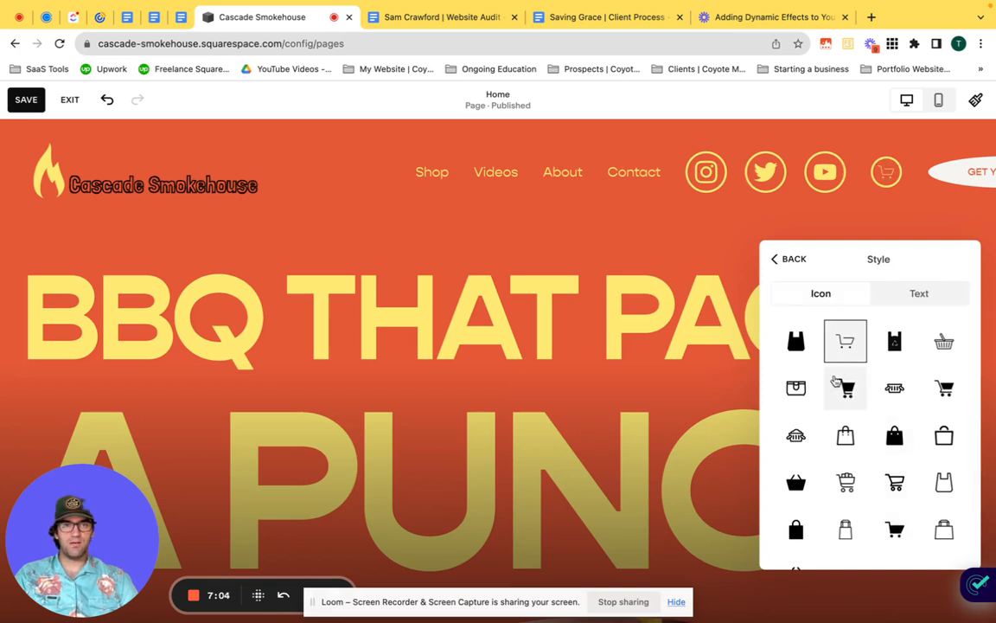
pyautogui.click(942, 387)
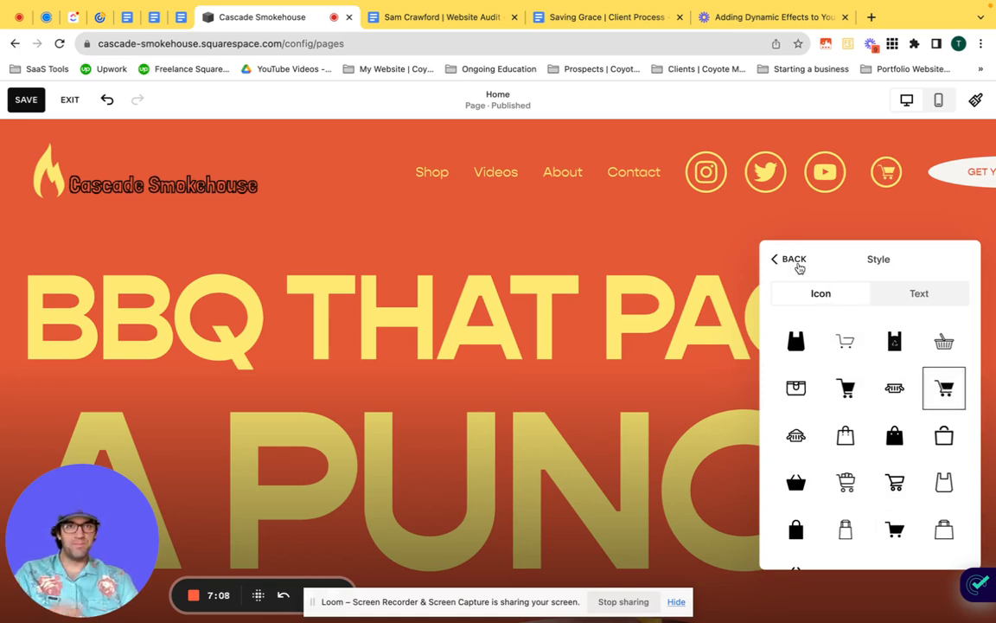
pyautogui.click(788, 261)
# Step: Review the header's element settings and its site title and logo settings
pyautogui.scroll(-5, 845, 334)
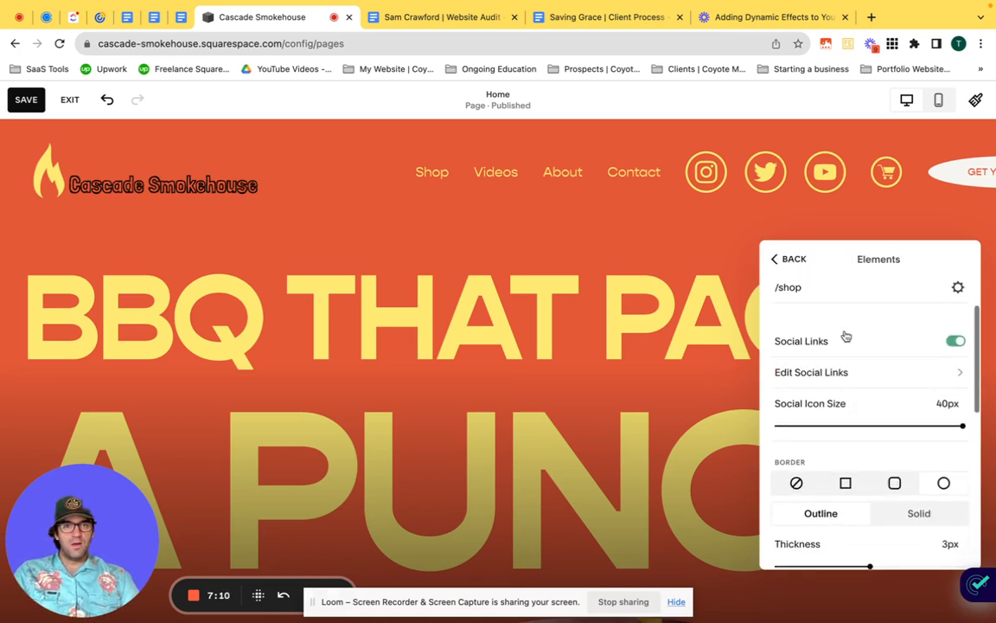
pyautogui.scroll(5, 845, 334)
pyautogui.scroll(-5, 845, 334)
pyautogui.scroll(5, 846, 334)
pyautogui.click(790, 258)
pyautogui.scroll(-2, 850, 344)
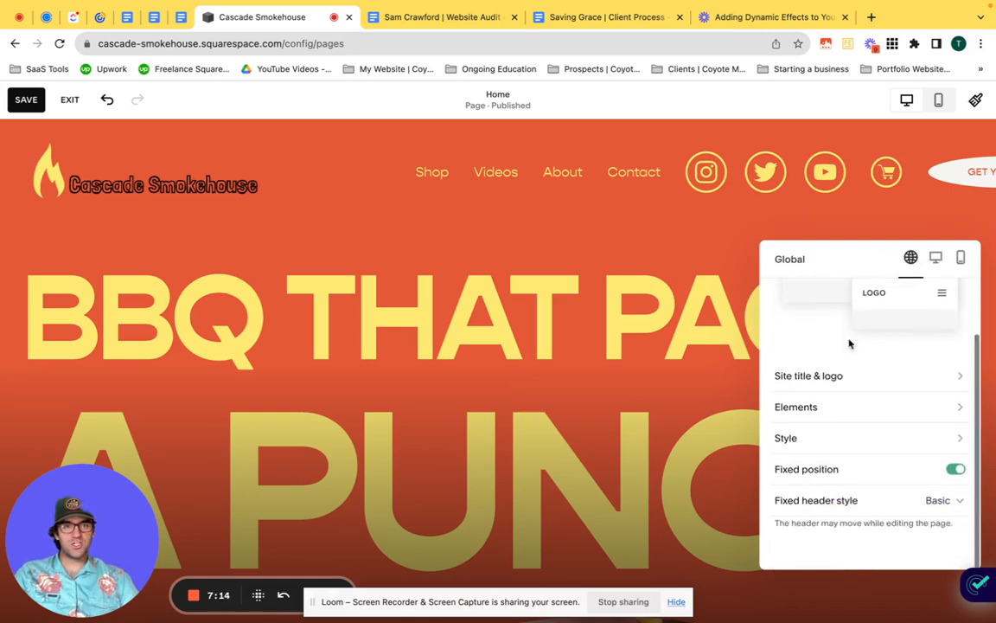
pyautogui.click(852, 382)
pyautogui.click(793, 258)
# Step: Look at the header's style choices and check how the Dynamic header appears on the home page
pyautogui.click(814, 441)
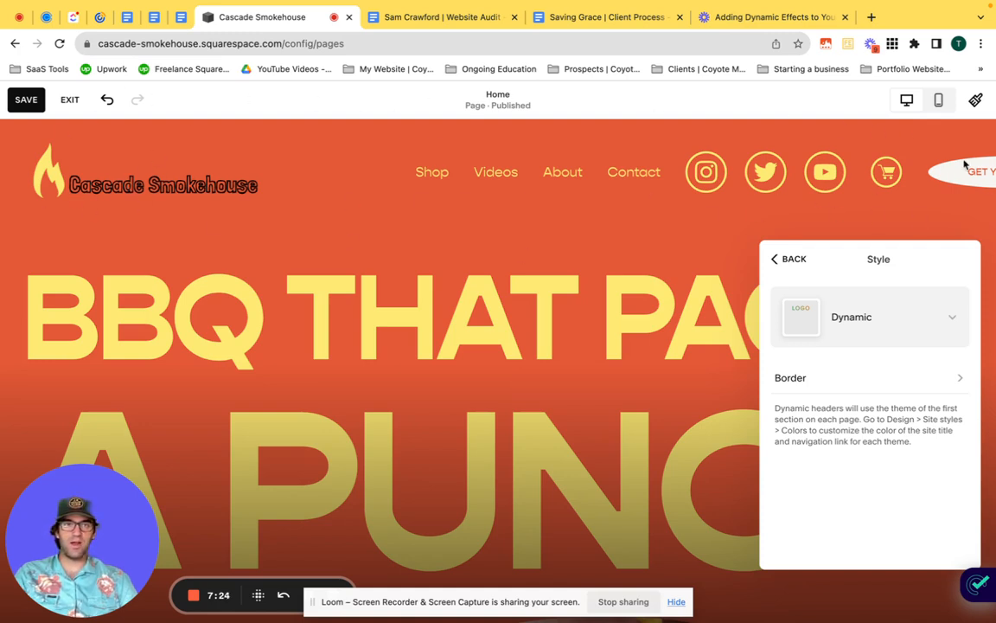
pyautogui.click(882, 325)
pyautogui.click(578, 283)
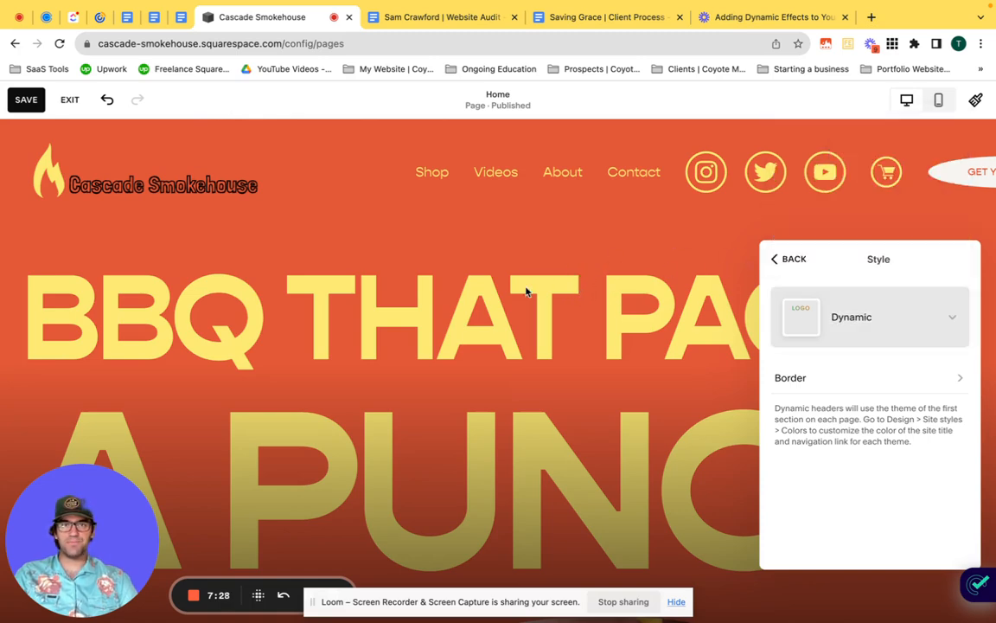
pyautogui.click(751, 260)
pyautogui.scroll(-3, 752, 264)
pyautogui.scroll(3, 751, 265)
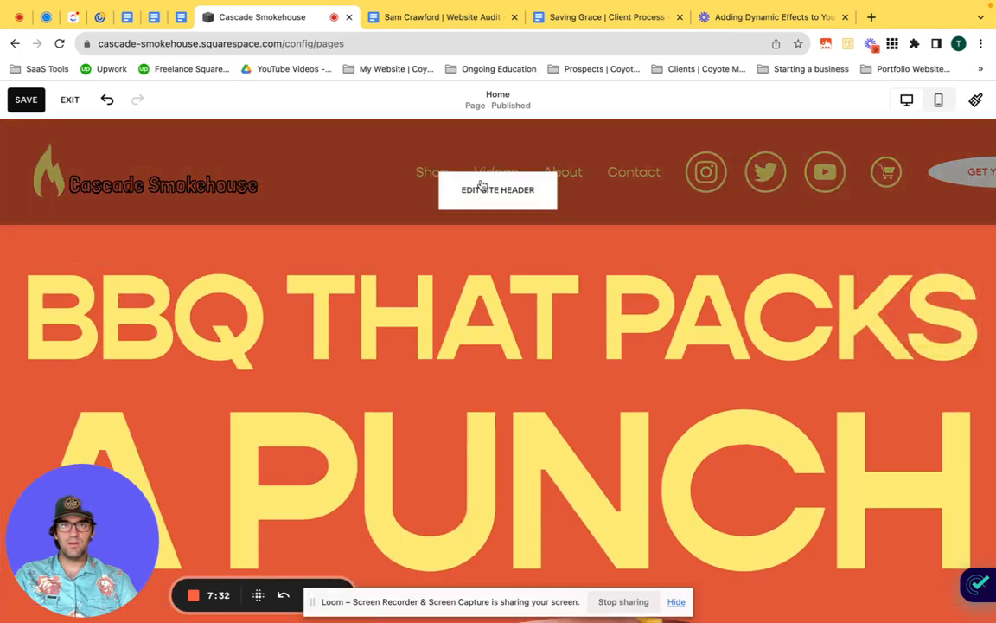
# Step: Reopen the site header's style settings and change the header style from Dynamic to Solid
pyautogui.click(498, 190)
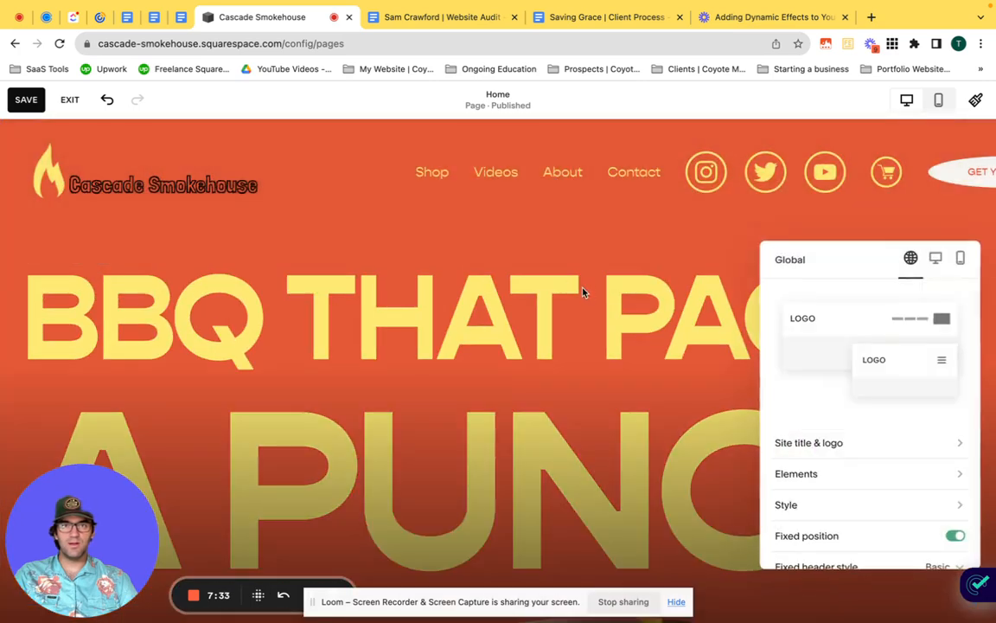
pyautogui.scroll(-1, 877, 459)
pyautogui.click(873, 468)
pyautogui.click(884, 324)
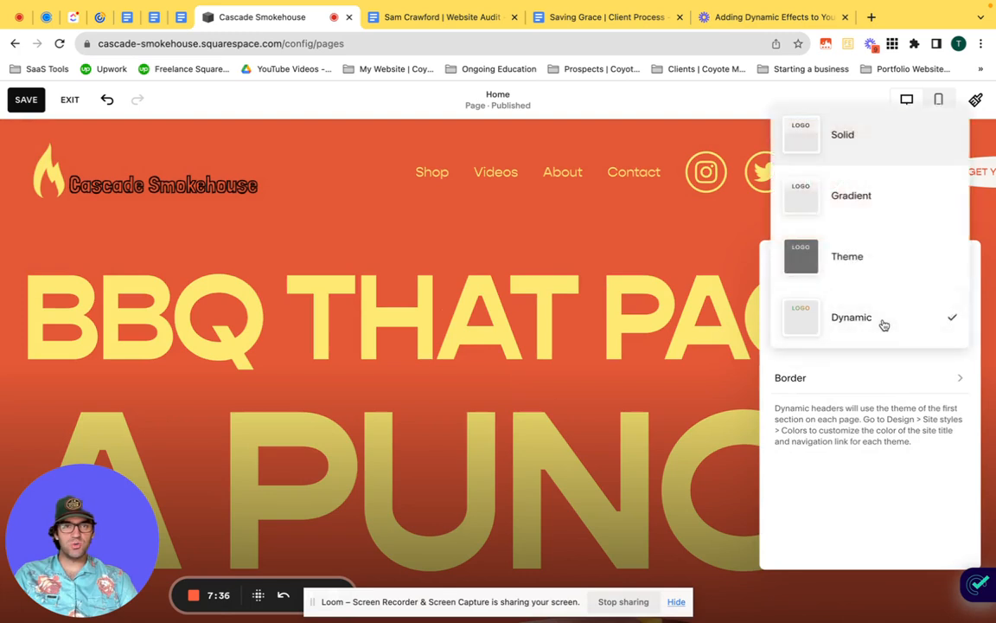
pyautogui.click(841, 121)
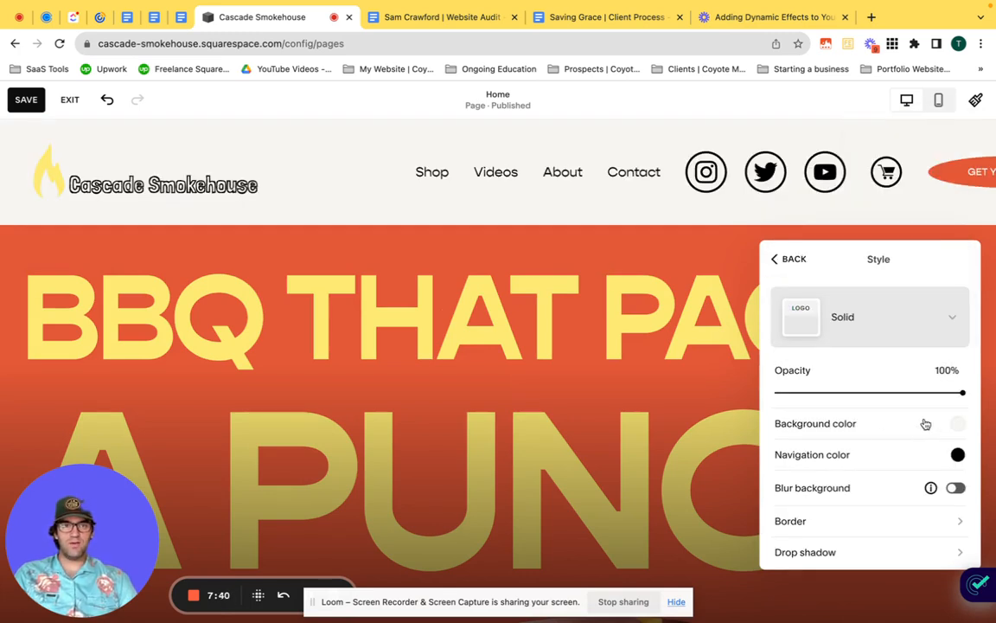
# Step: Compare the palette colors as the solid header's background and set it to orange
pyautogui.click(957, 423)
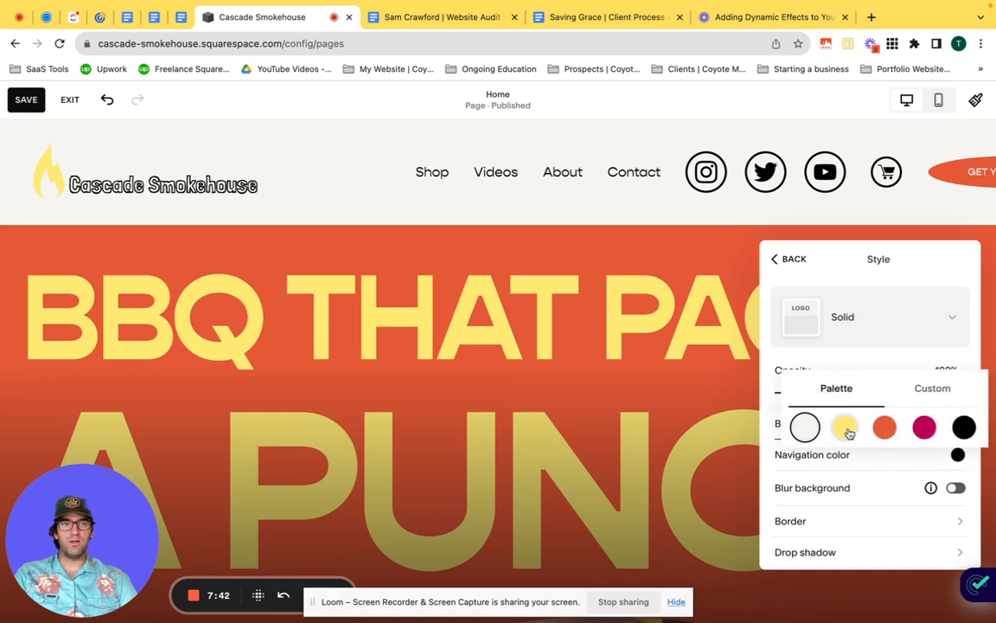
pyautogui.click(883, 425)
pyautogui.click(927, 430)
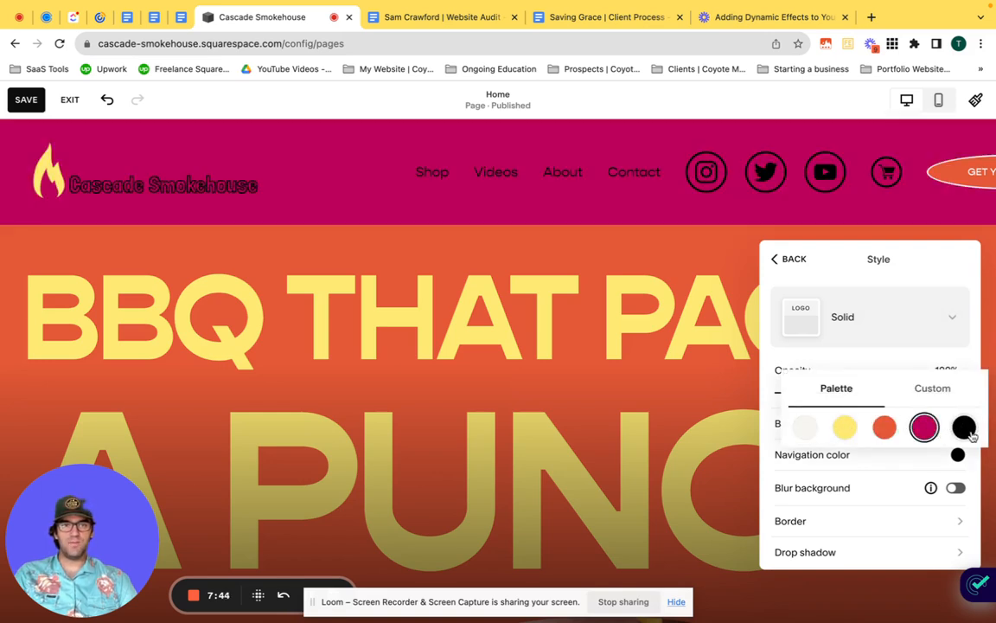
pyautogui.click(967, 429)
pyautogui.click(845, 428)
pyautogui.click(805, 429)
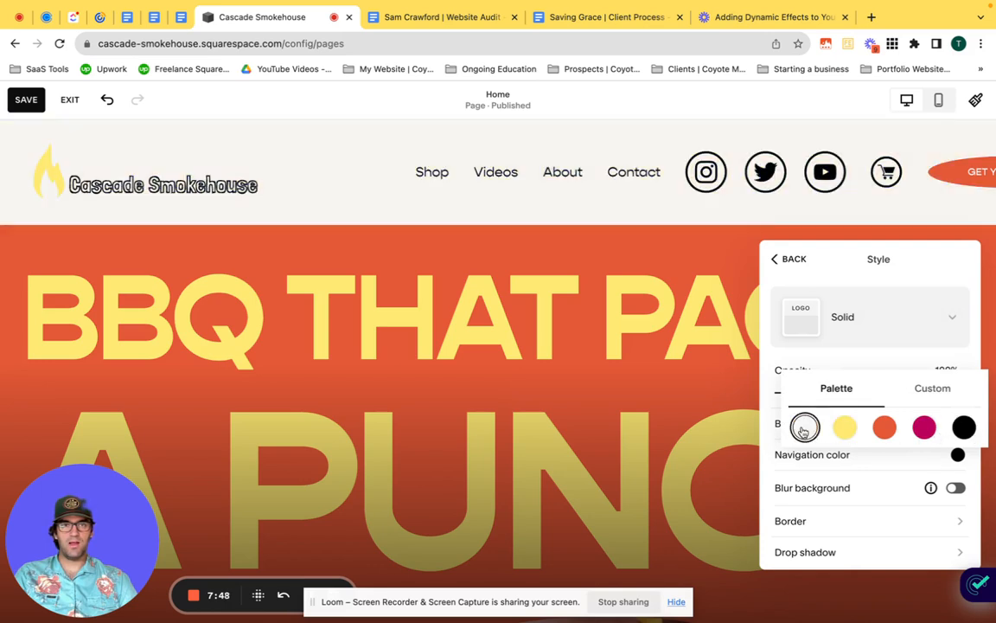
pyautogui.click(883, 427)
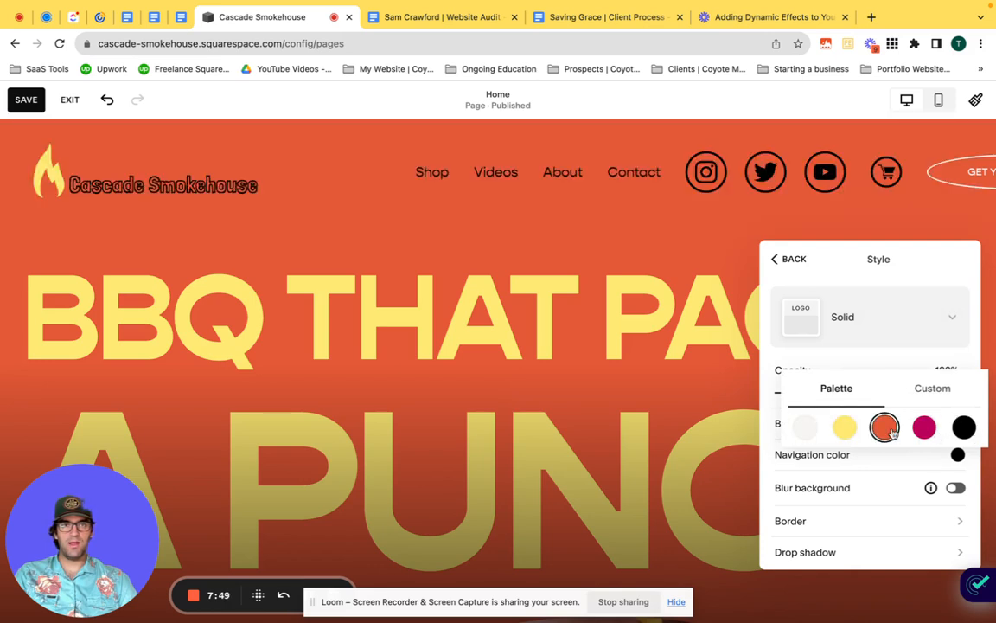
pyautogui.click(921, 264)
# Step: Change the header style to Gradient and set its background color to the magenta palette color
pyautogui.click(890, 316)
pyautogui.click(879, 378)
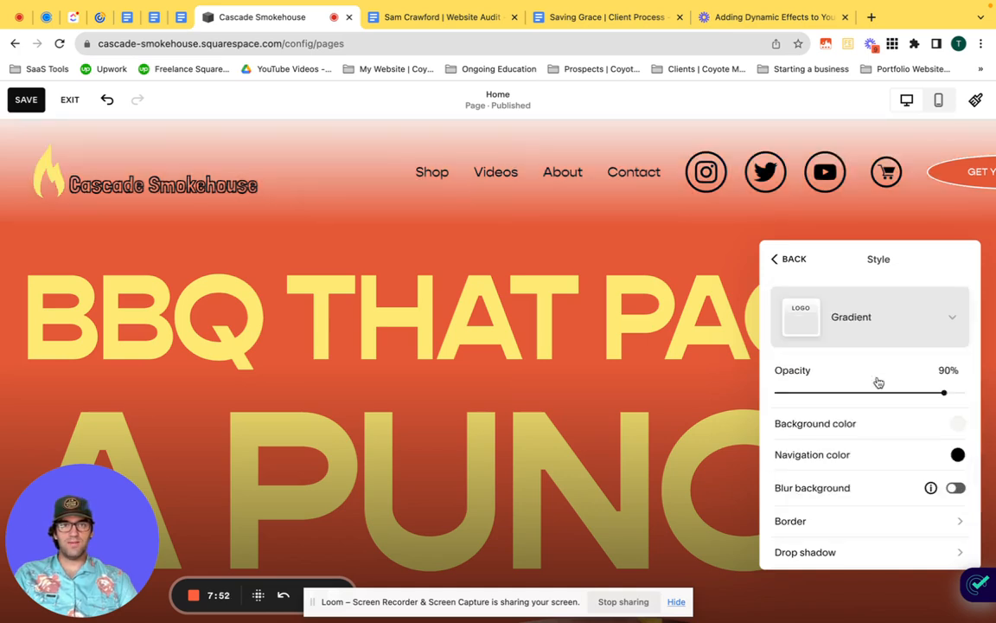
pyautogui.scroll(-2, 881, 384)
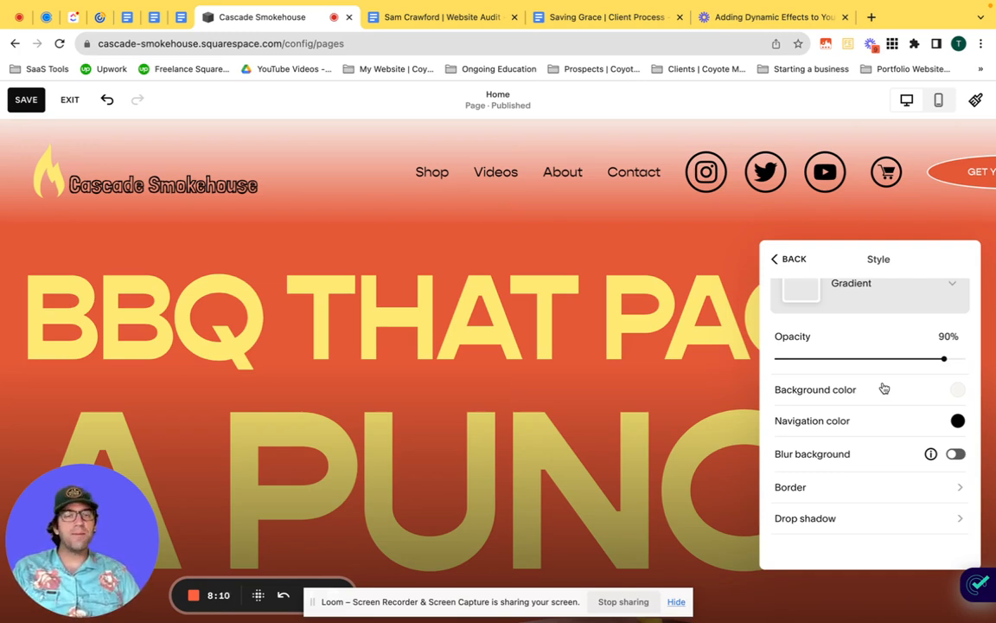
pyautogui.click(957, 389)
pyautogui.click(925, 395)
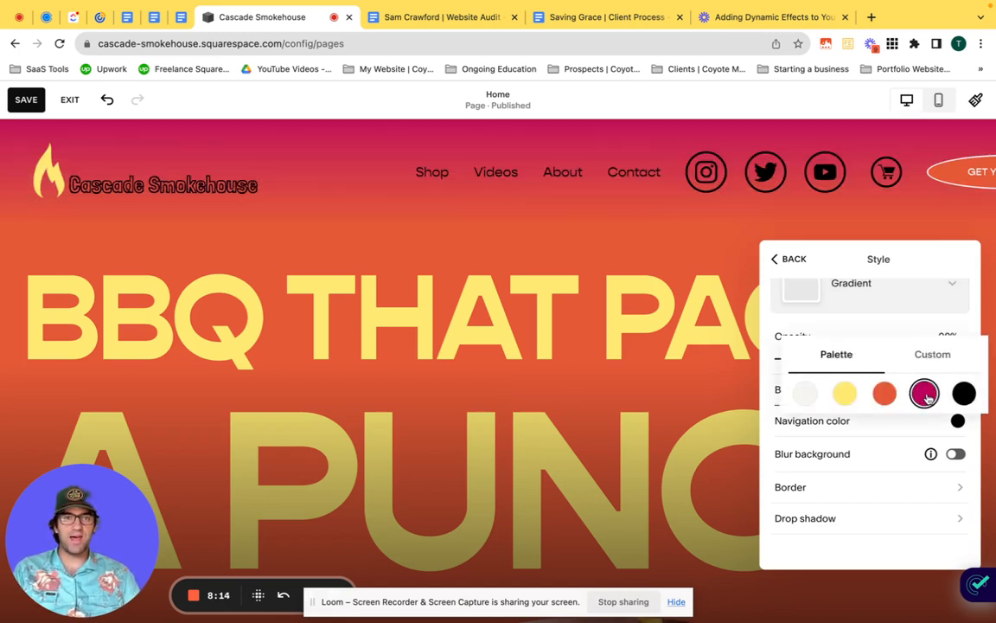
pyautogui.click(926, 330)
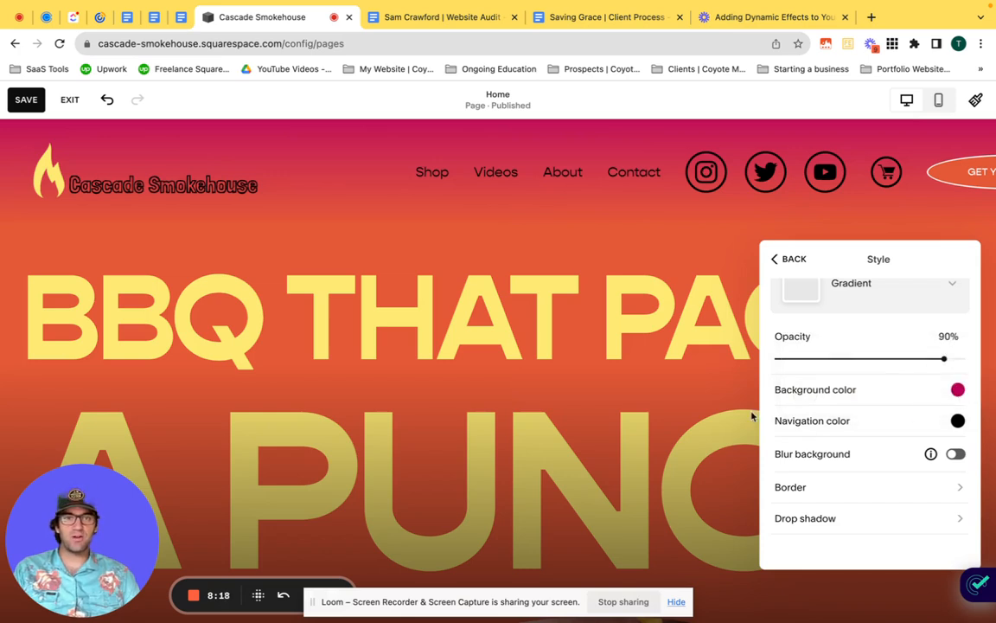
# Step: Set the gradient header's navigation color to yellow and its opacity to 92%
pyautogui.click(958, 421)
pyautogui.click(804, 426)
pyautogui.click(847, 427)
pyautogui.click(921, 337)
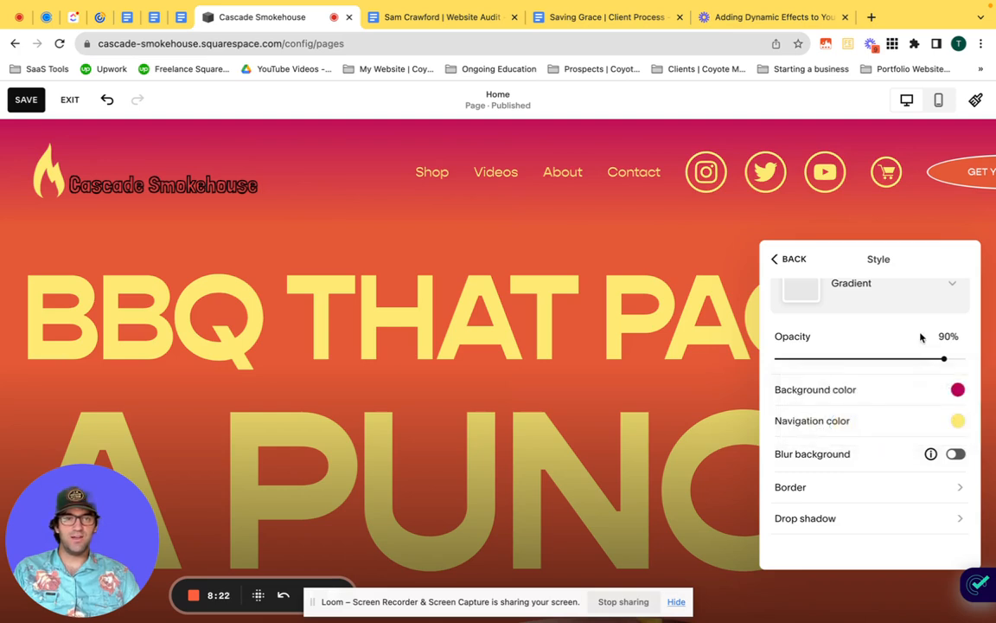
pyautogui.moveTo(949, 363)
pyautogui.mouseDown()
pyautogui.moveTo(874, 358)
pyautogui.moveTo(973, 355)
pyautogui.moveTo(899, 353)
pyautogui.moveTo(948, 358)
pyautogui.mouseUp()
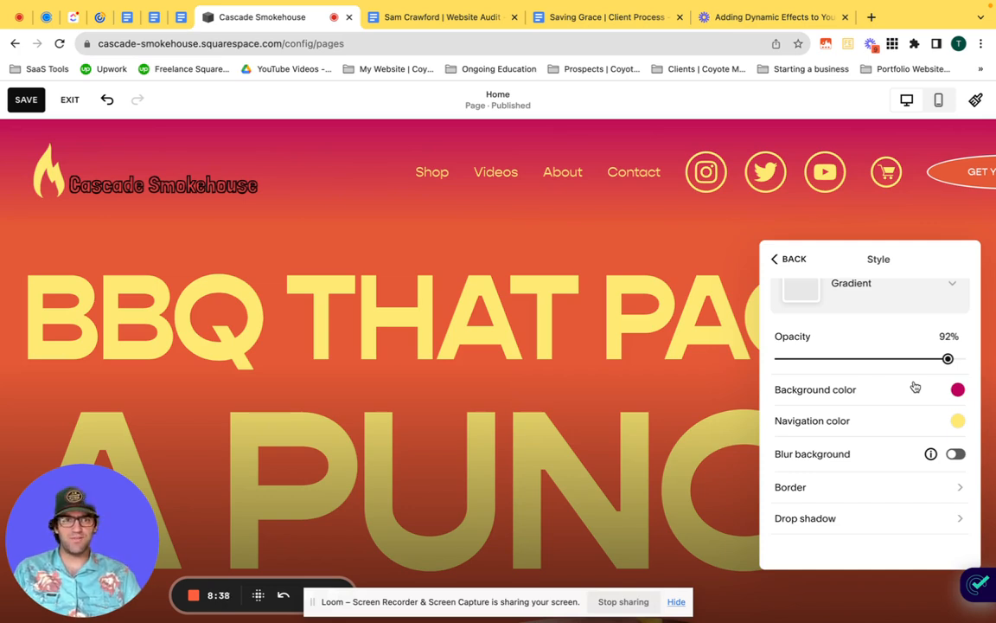
# Step: Turn on the header's background blur and set the blur amount to 15 px
pyautogui.scroll(-1, 915, 386)
pyautogui.click(956, 450)
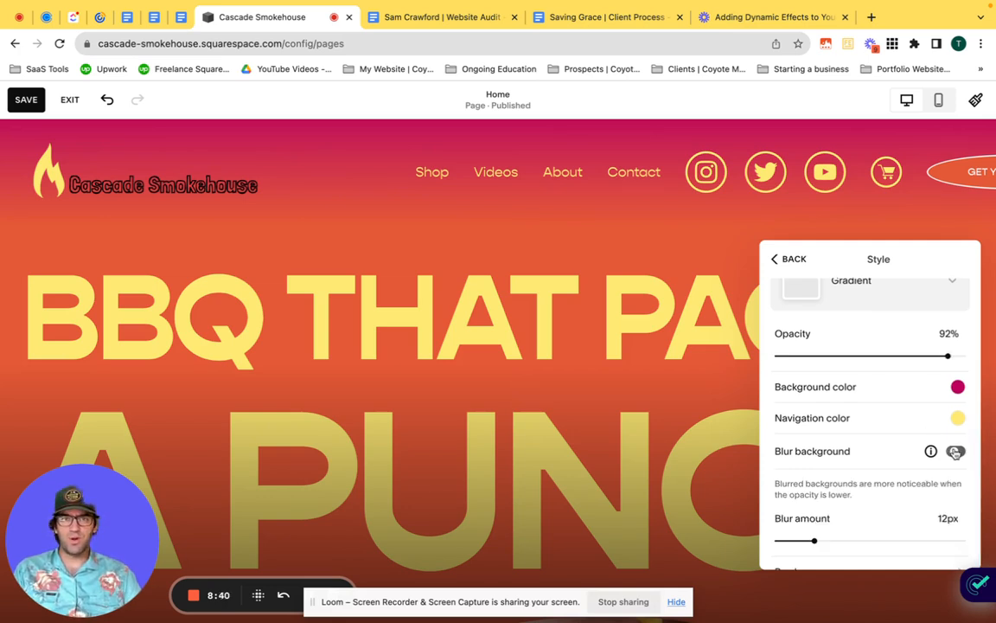
pyautogui.click(956, 452)
pyautogui.click(955, 452)
pyautogui.scroll(-2, 878, 441)
pyautogui.moveTo(814, 454)
pyautogui.mouseDown()
pyautogui.moveTo(939, 454)
pyautogui.moveTo(822, 451)
pyautogui.mouseUp()
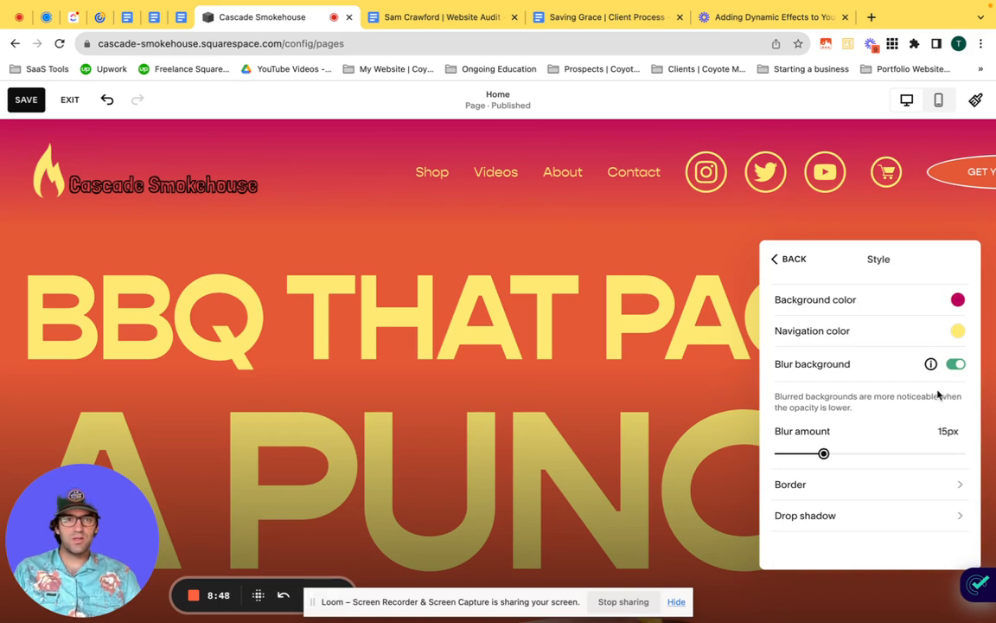
# Step: Try black as the header's navigation color and return it to yellow
pyautogui.click(956, 331)
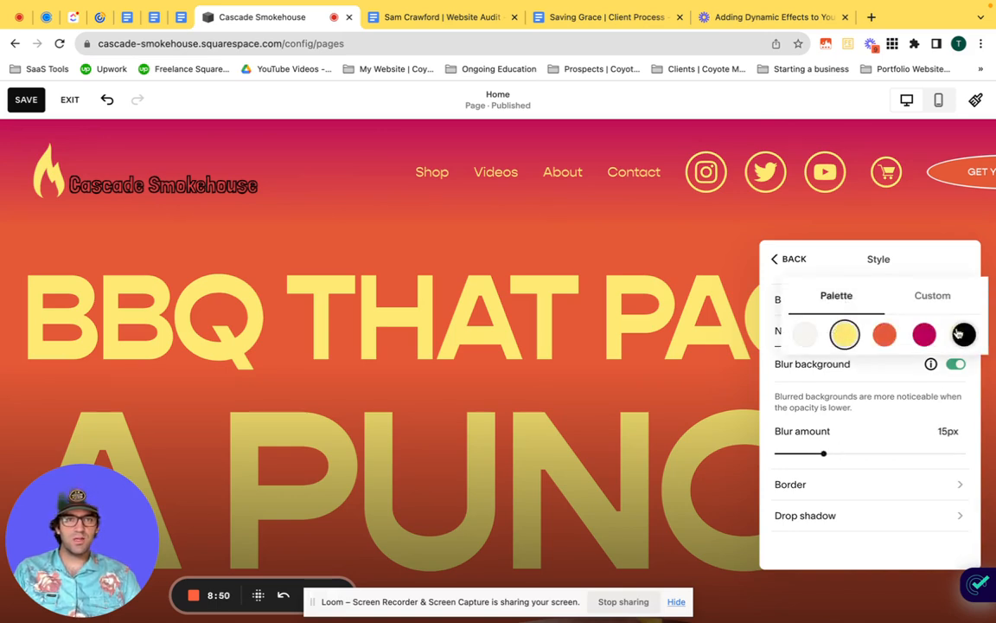
pyautogui.click(960, 334)
pyautogui.click(845, 334)
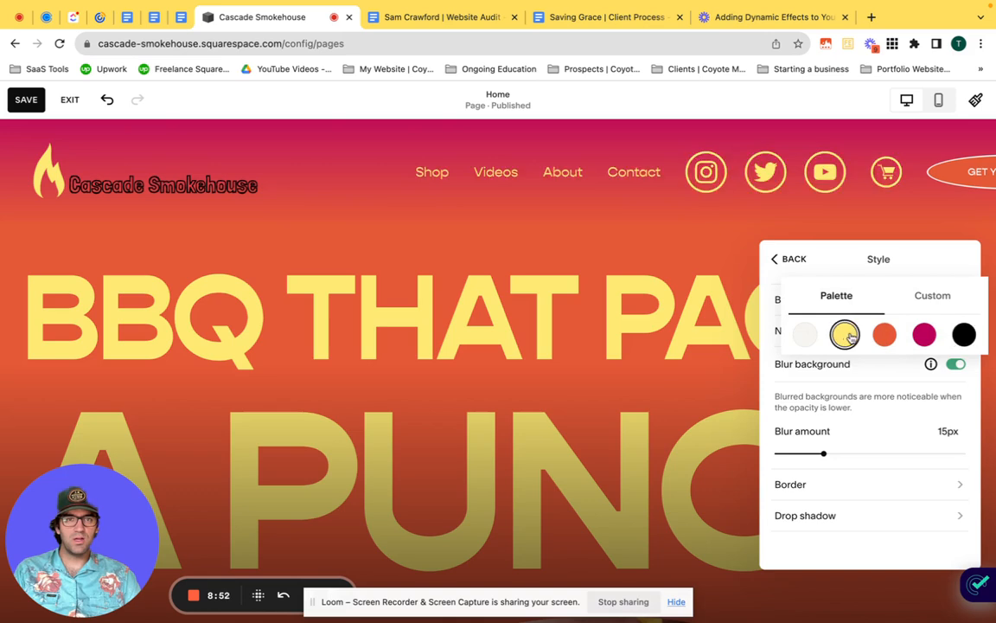
pyautogui.click(945, 262)
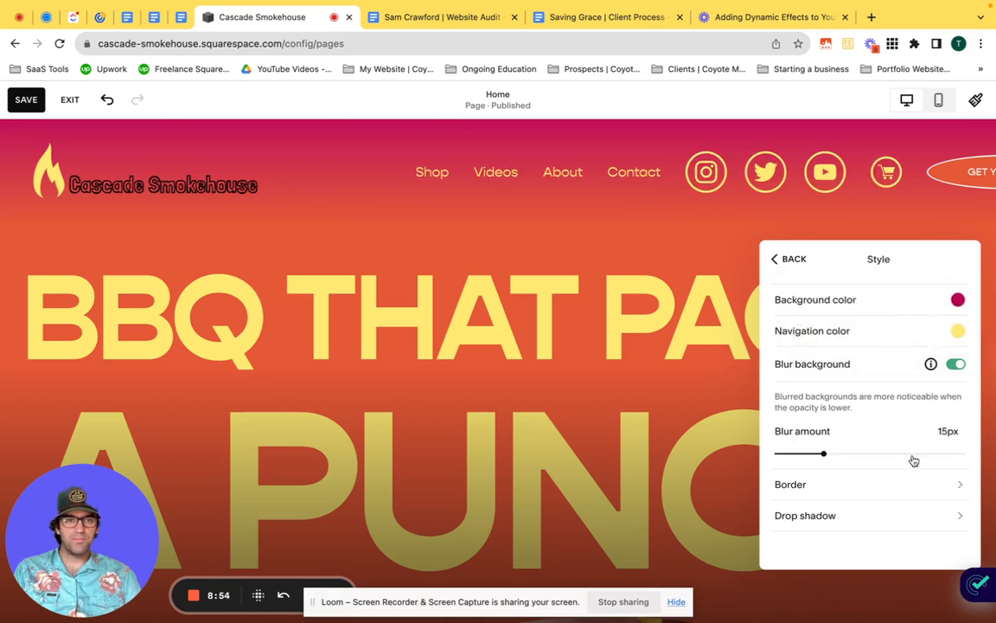
# Step: Turn on the header border, try the preset thicknesses, and set a custom thickness of 1 px
pyautogui.click(923, 487)
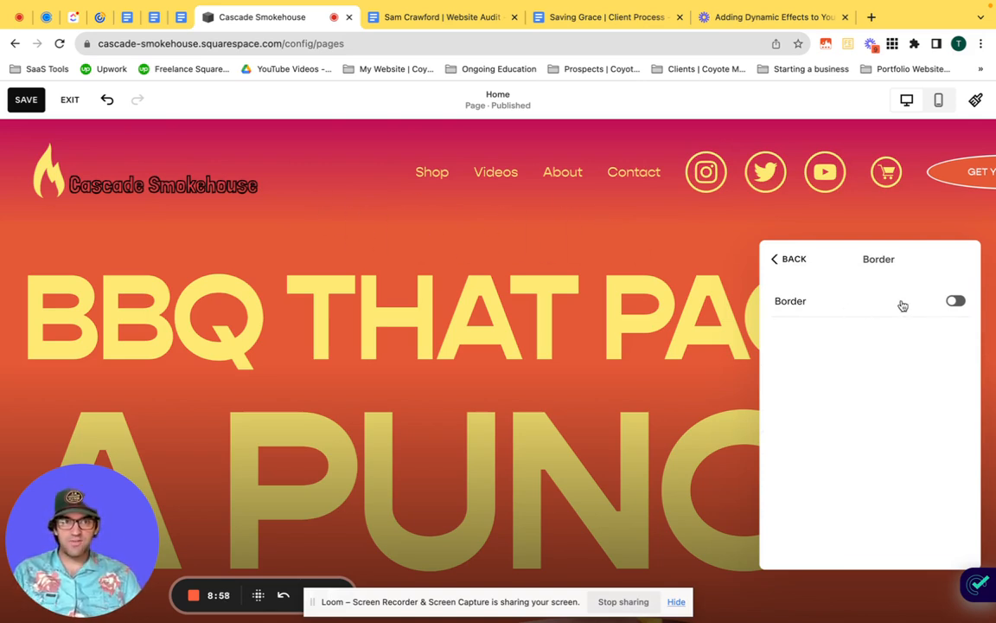
pyautogui.click(956, 301)
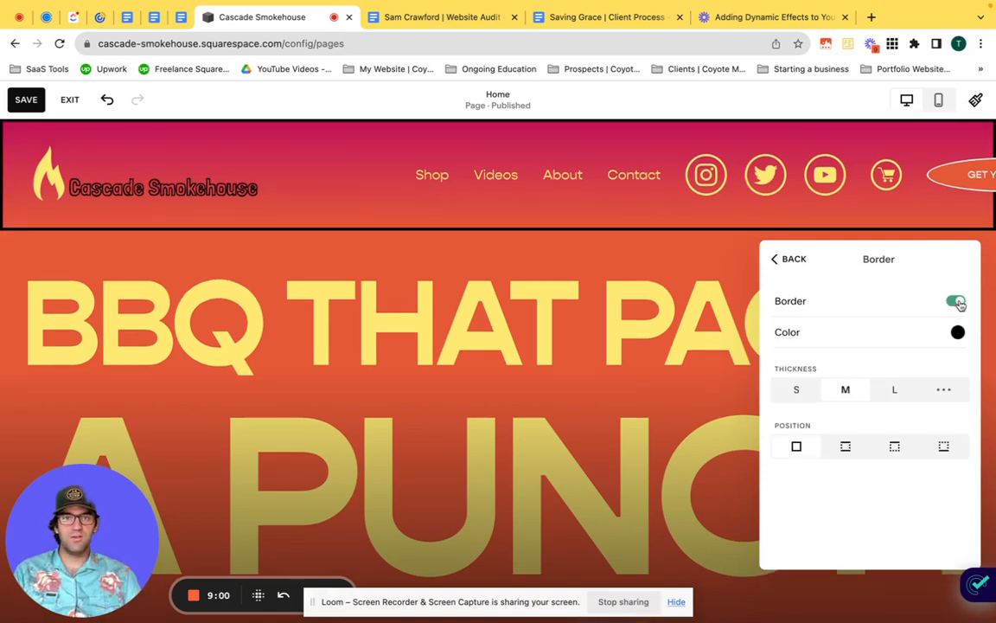
pyautogui.click(798, 393)
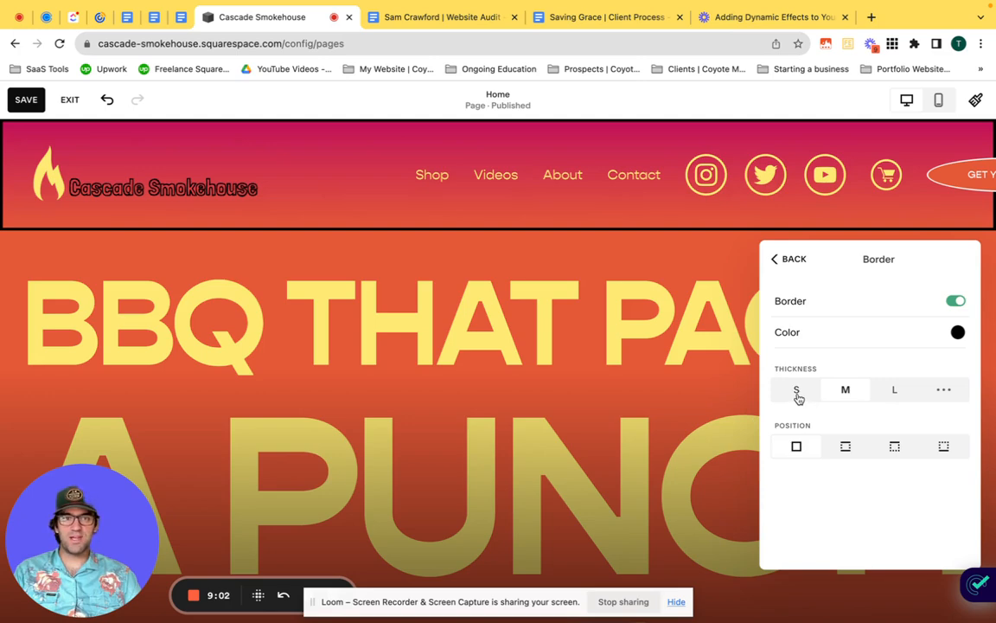
pyautogui.click(848, 399)
pyautogui.click(894, 397)
pyautogui.click(944, 391)
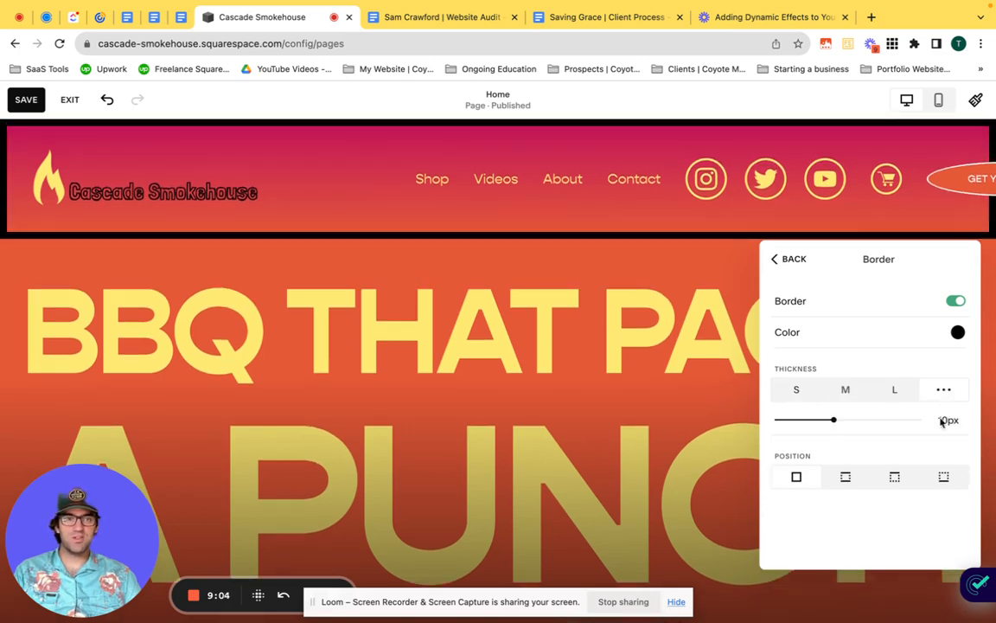
pyautogui.moveTo(836, 421); pyautogui.dragTo(781, 420)
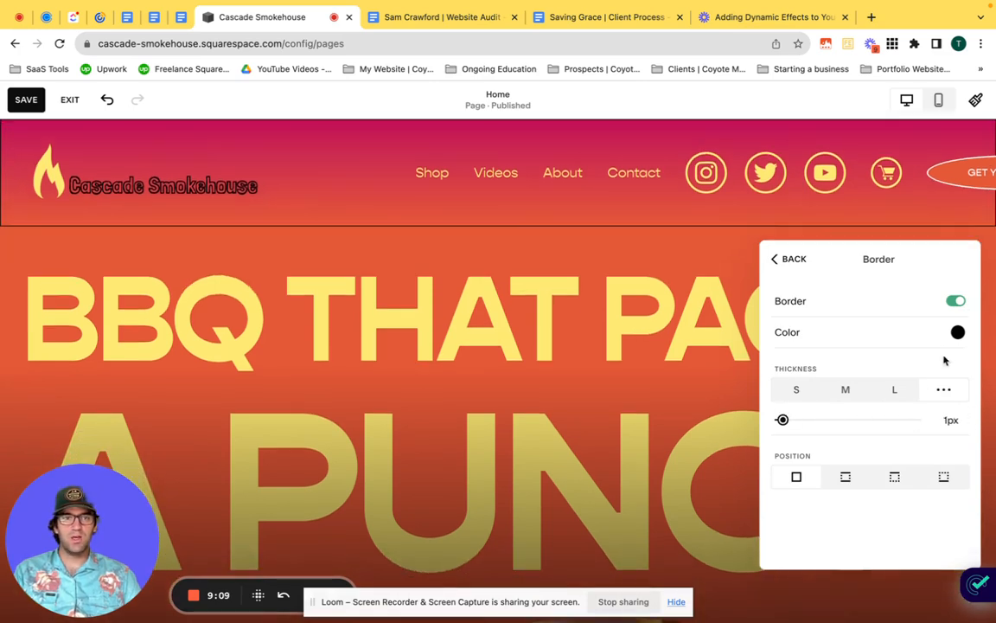
# Step: Set the header border to medium thickness and try the top-and-bottom, top-only and bottom-only positions
pyautogui.click(846, 390)
pyautogui.click(847, 447)
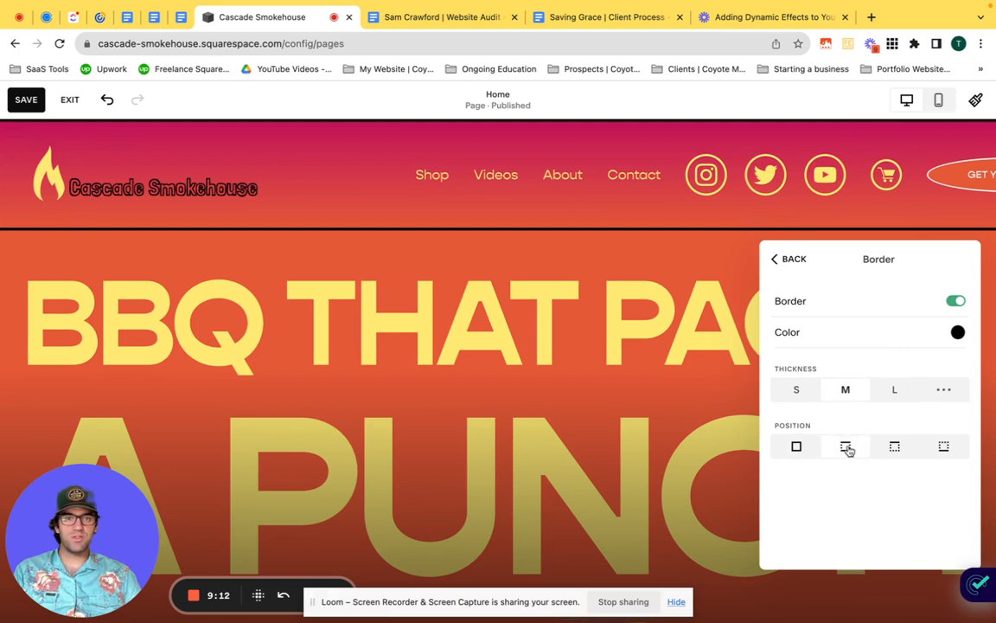
pyautogui.click(895, 446)
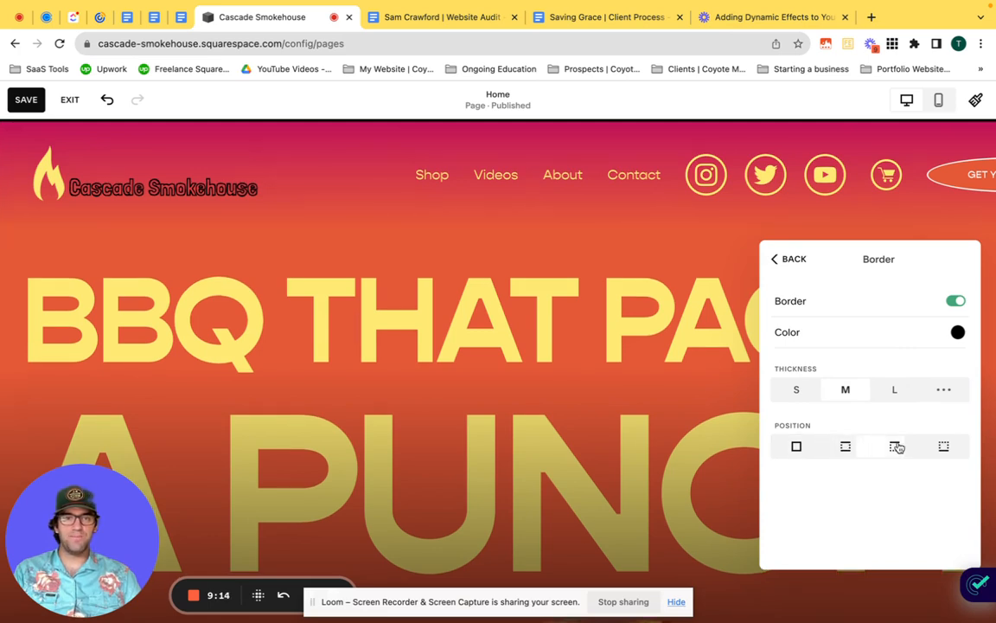
pyautogui.click(942, 447)
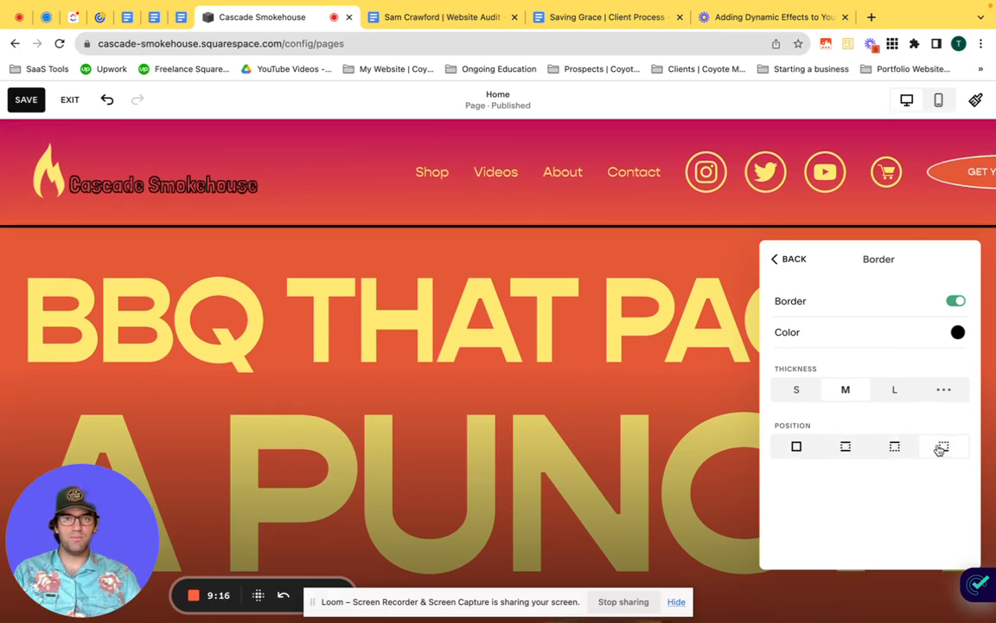
pyautogui.click(792, 259)
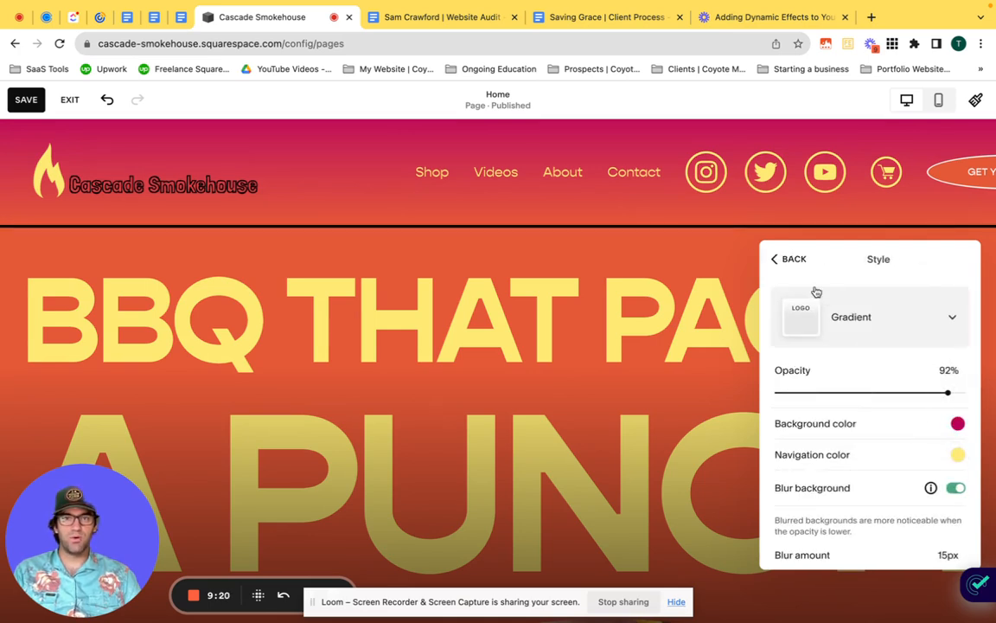
# Step: Turn the header border off
pyautogui.scroll(-3, 879, 440)
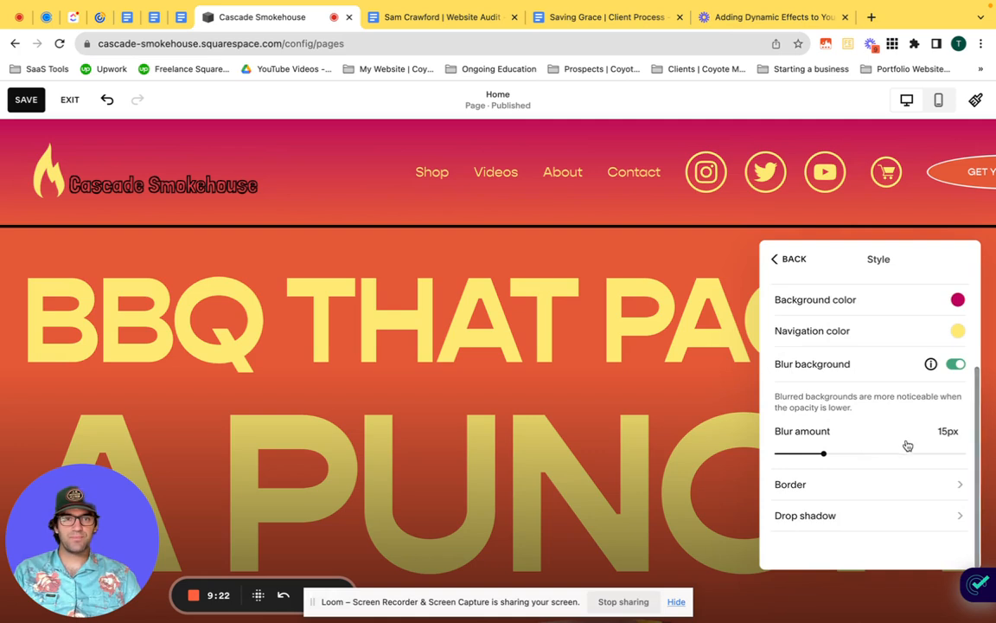
pyautogui.click(841, 487)
pyautogui.click(956, 300)
pyautogui.click(791, 259)
# Step: Try a header drop shadow with 13 px distance, 9 px blur and 37 px spread, and turn it off again
pyautogui.scroll(-3, 848, 381)
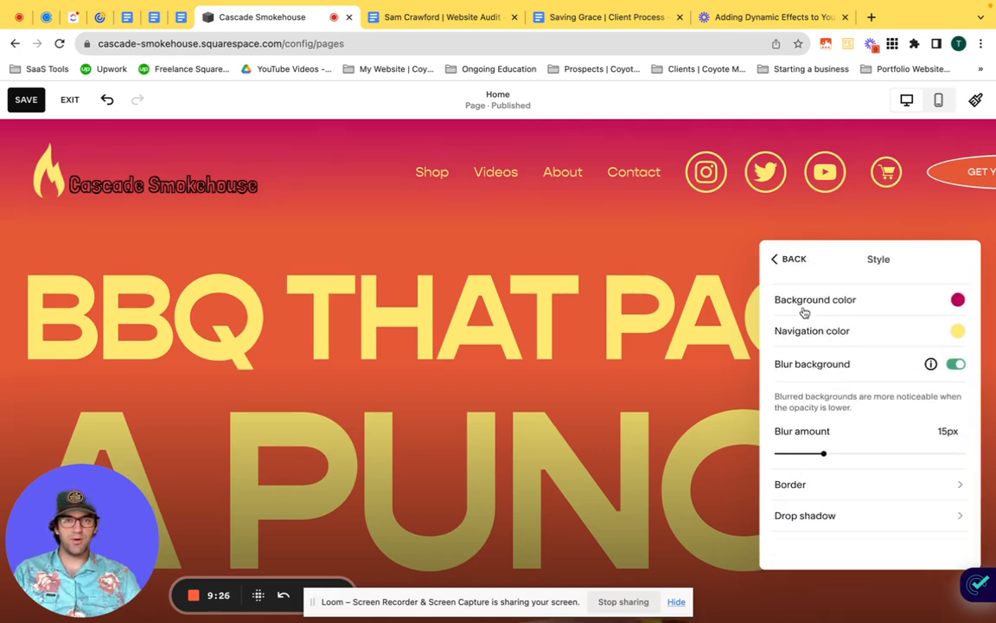
pyautogui.click(905, 519)
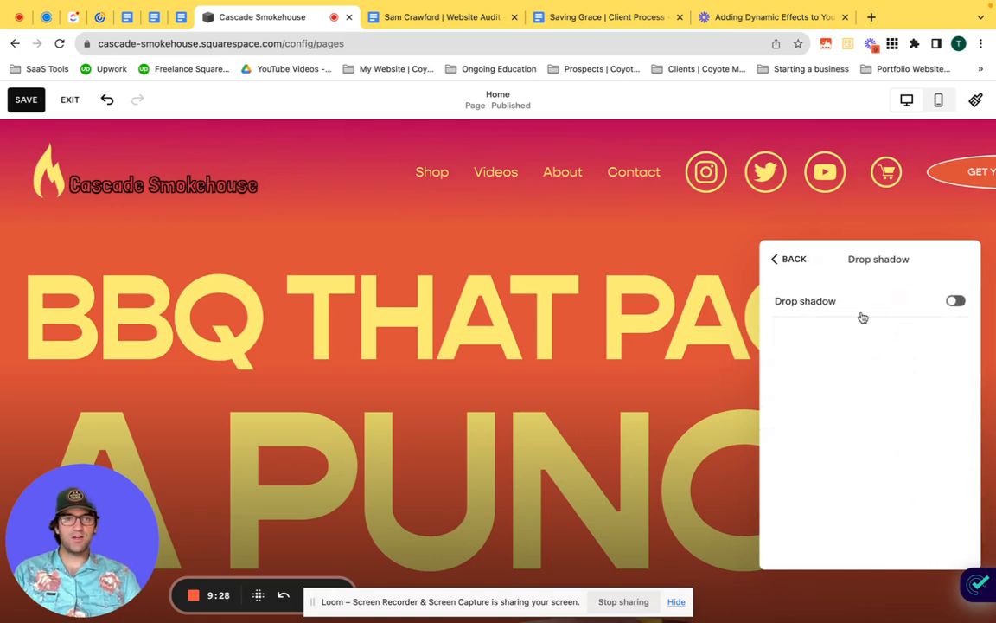
pyautogui.click(956, 300)
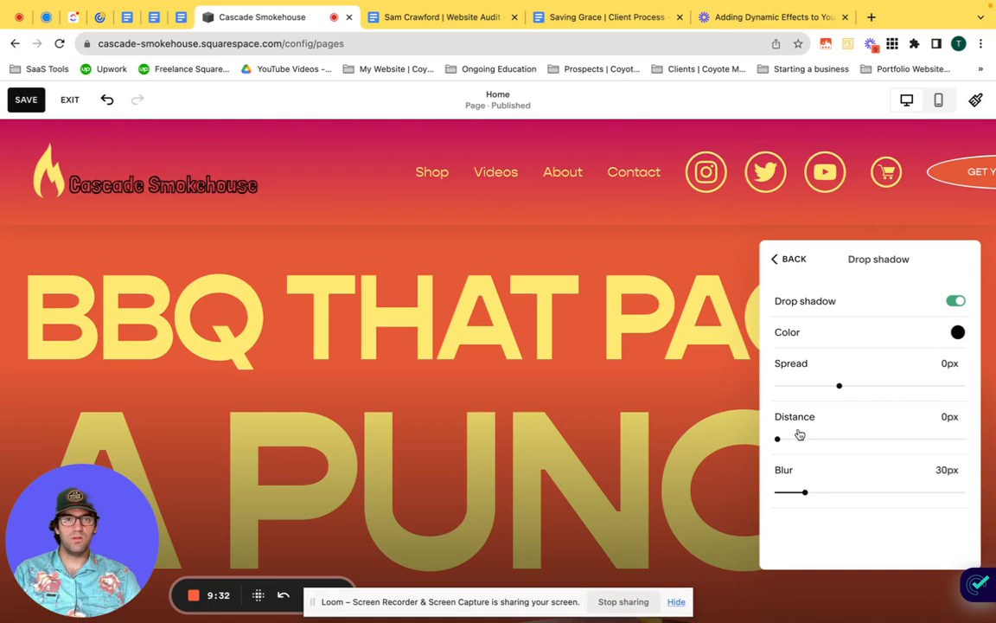
pyautogui.moveTo(777, 438); pyautogui.dragTo(825, 438)
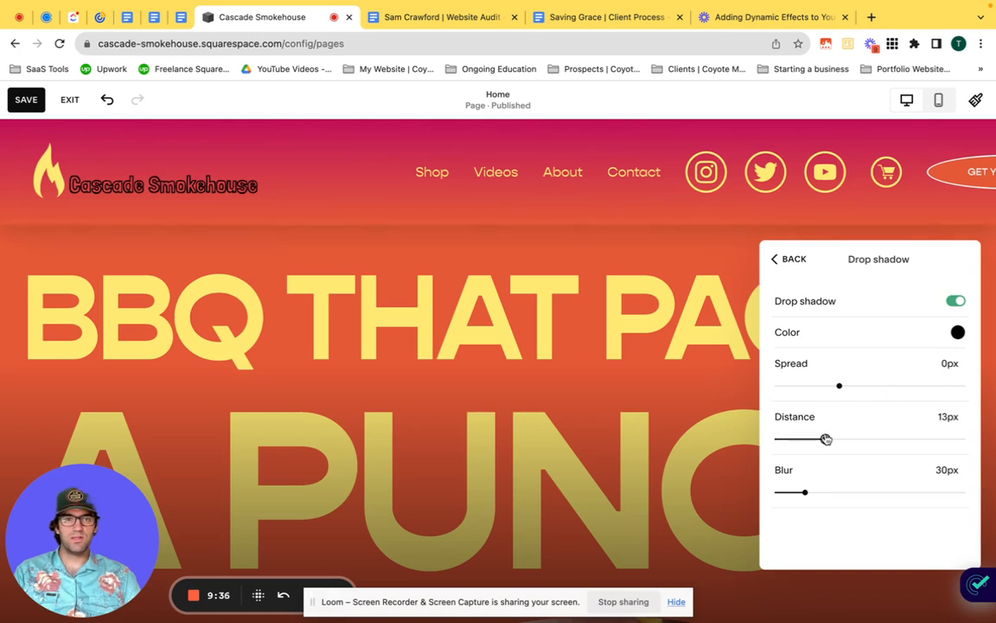
pyautogui.click(809, 493)
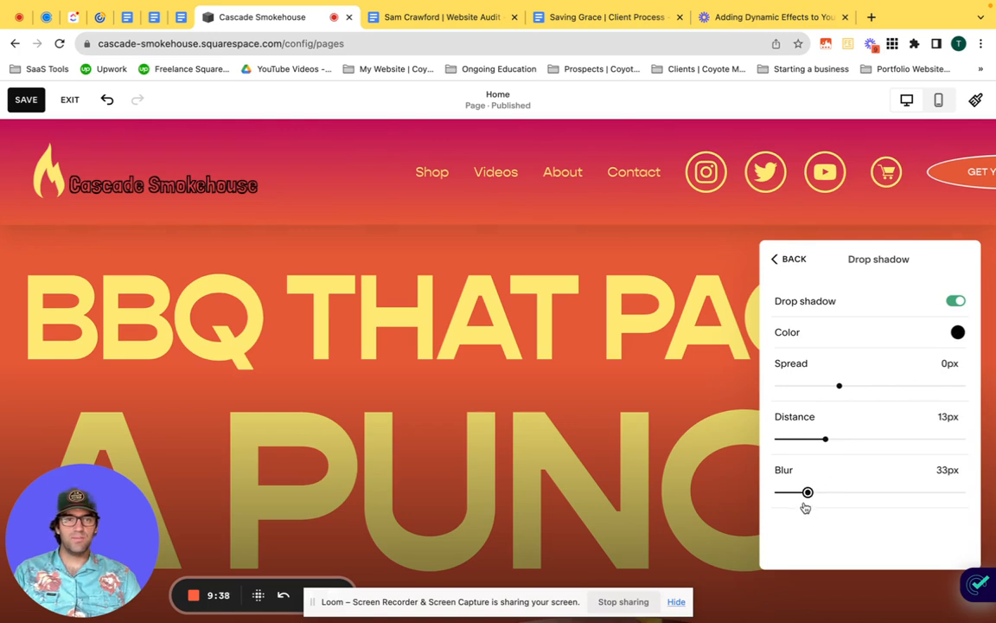
pyautogui.moveTo(808, 492); pyautogui.dragTo(785, 493)
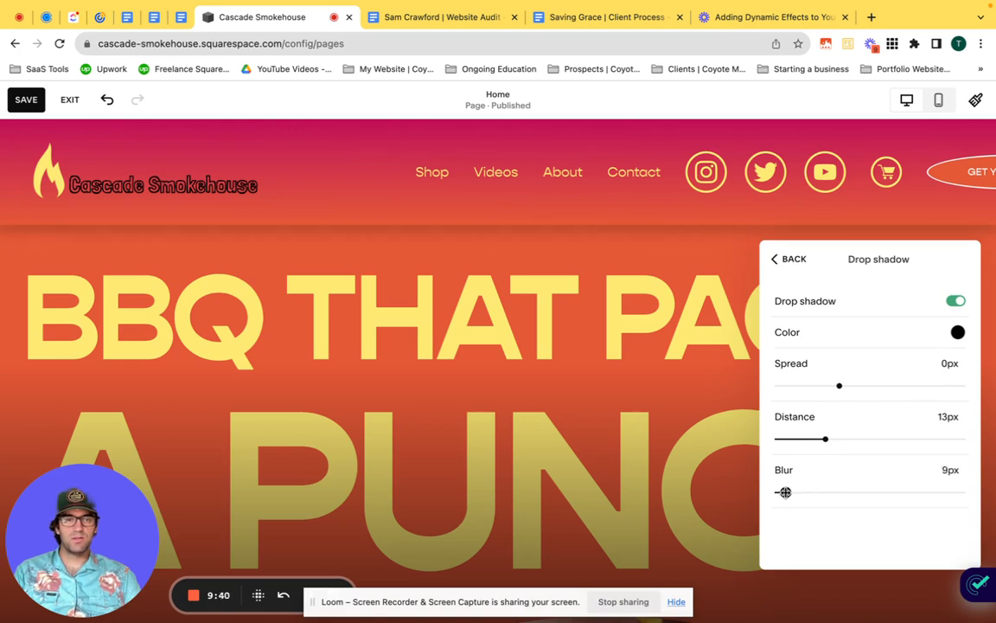
pyautogui.moveTo(839, 385); pyautogui.dragTo(885, 385)
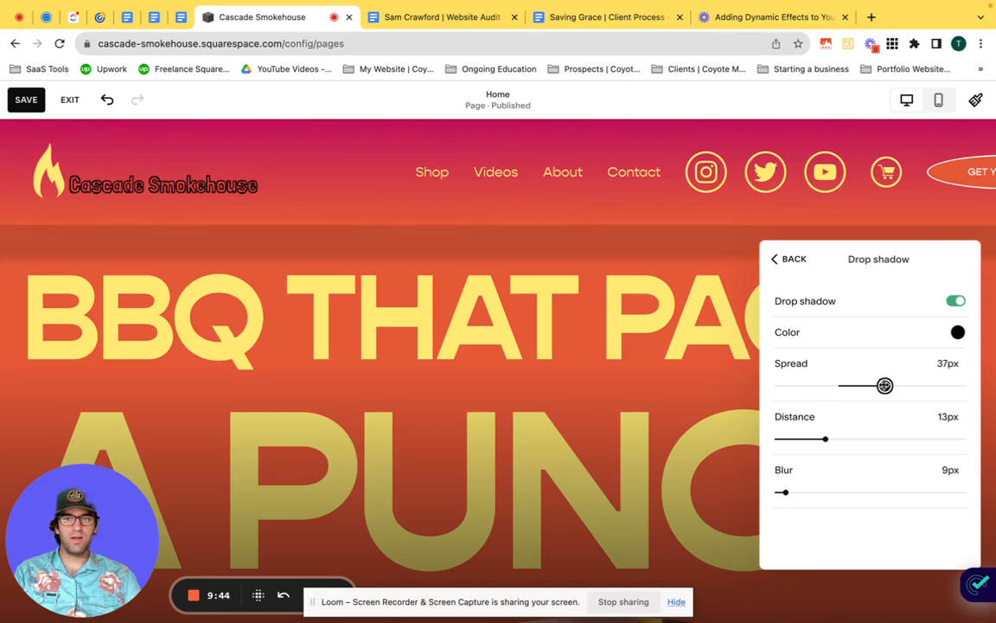
pyautogui.click(957, 303)
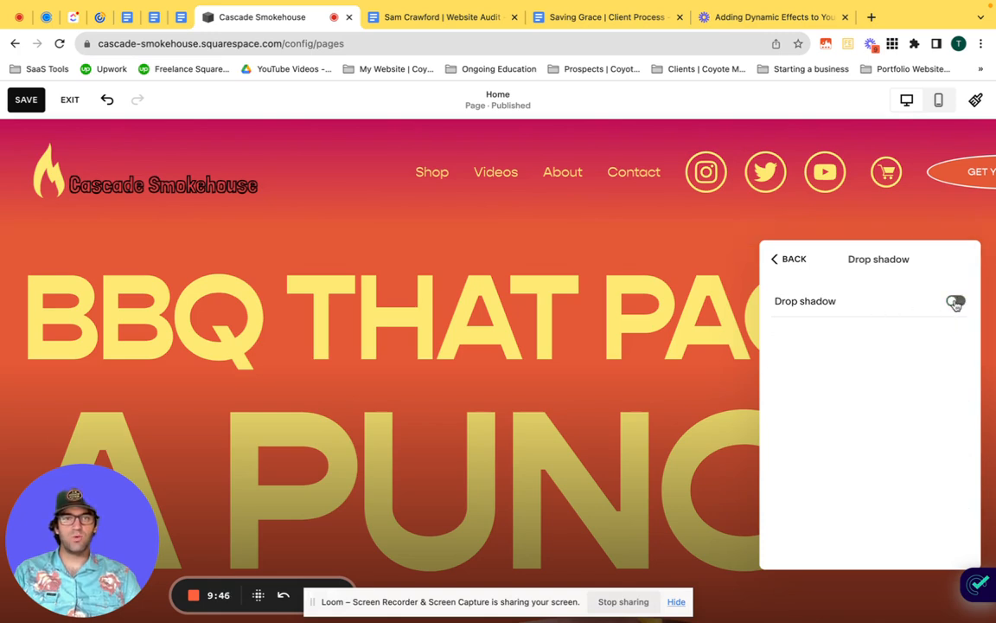
pyautogui.click(792, 261)
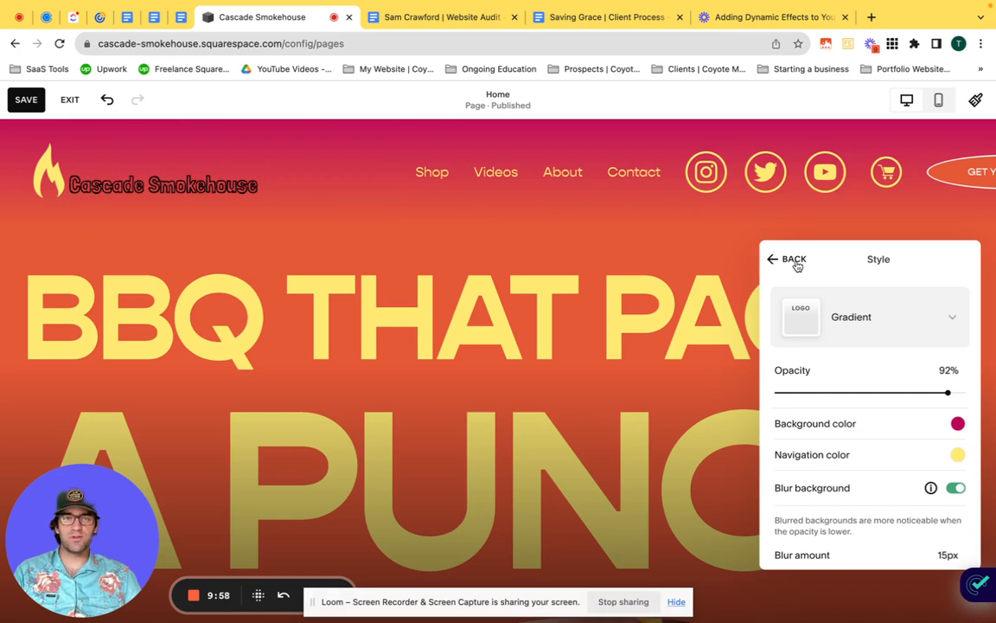
# Step: Try the Theme style for the header and close the header settings
pyautogui.scroll(-2, 842, 386)
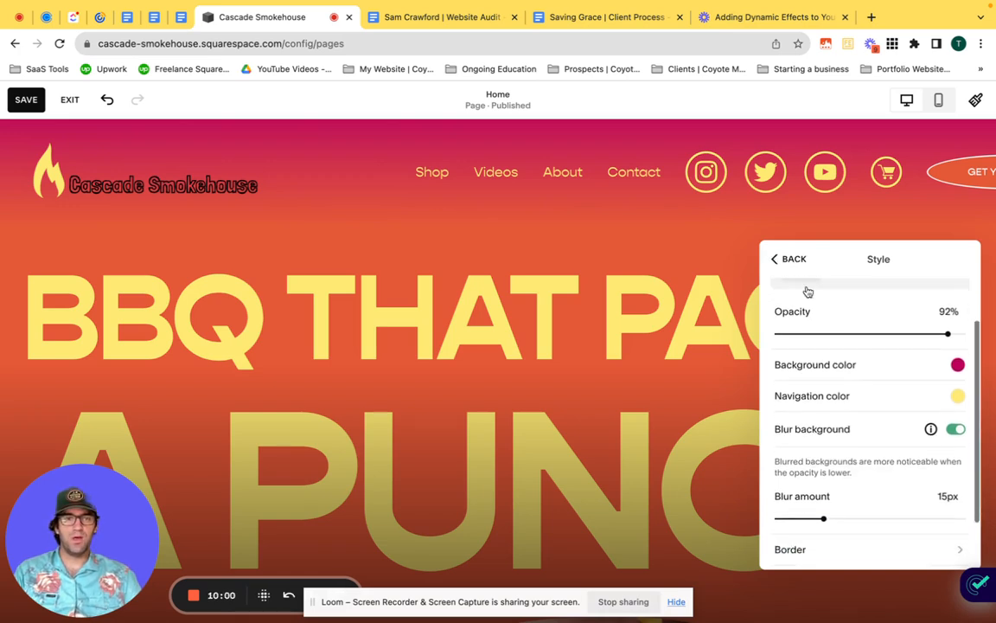
pyautogui.click(794, 261)
pyautogui.scroll(-2, 844, 415)
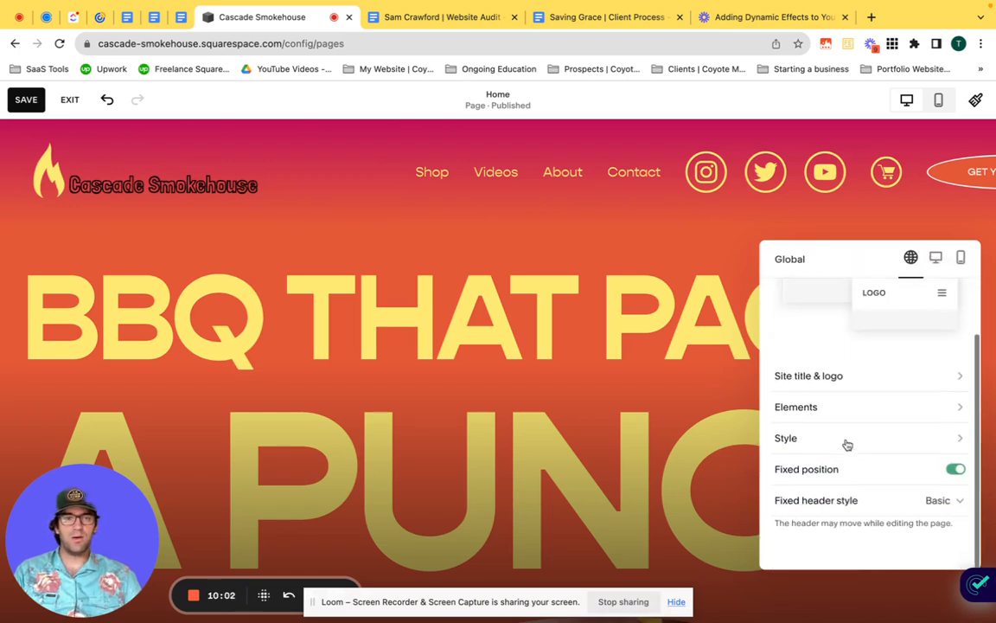
pyautogui.click(865, 446)
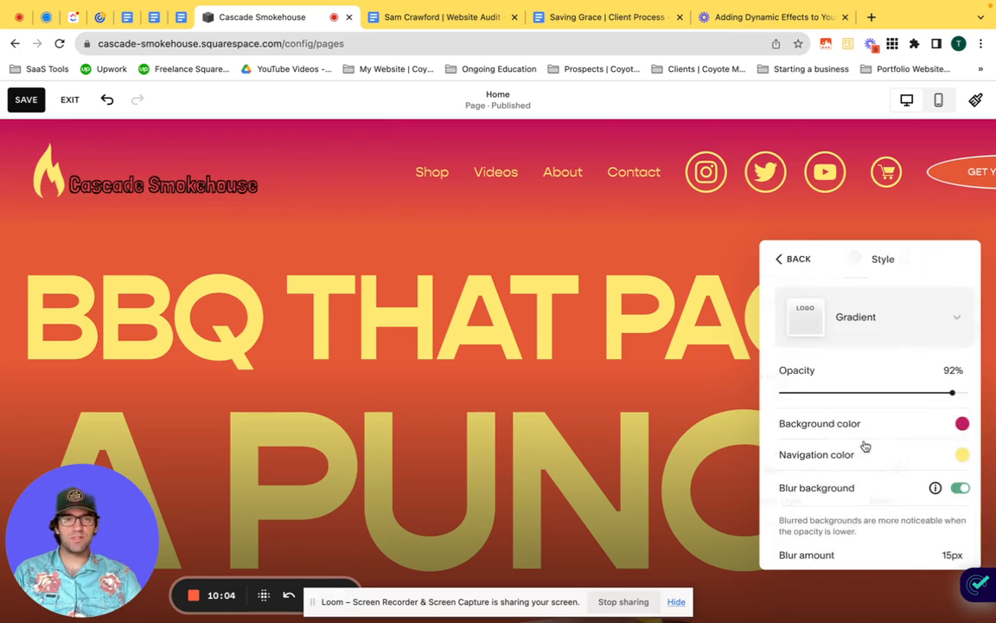
pyautogui.click(880, 337)
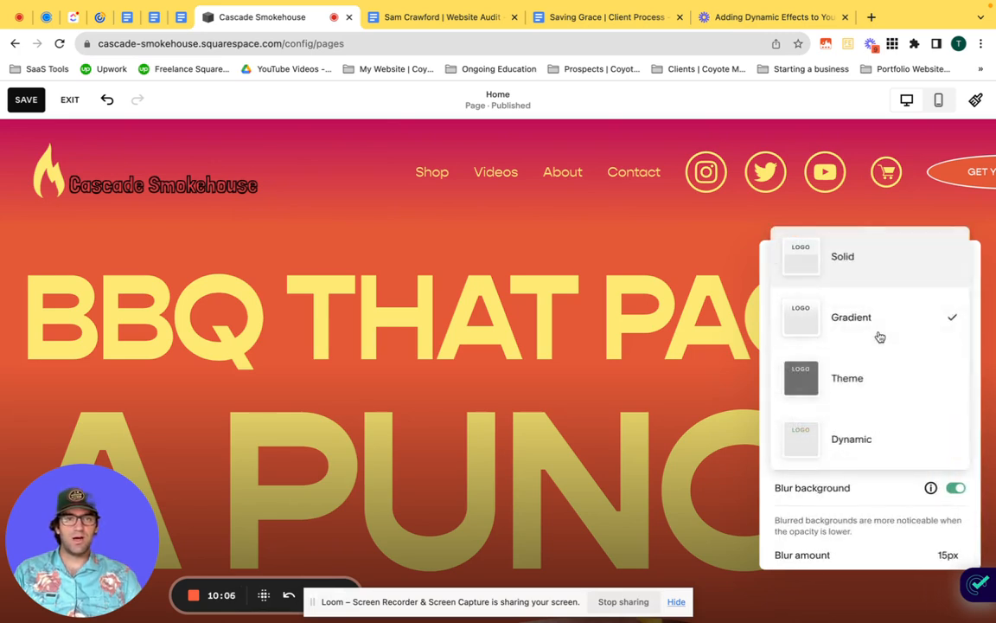
pyautogui.click(882, 382)
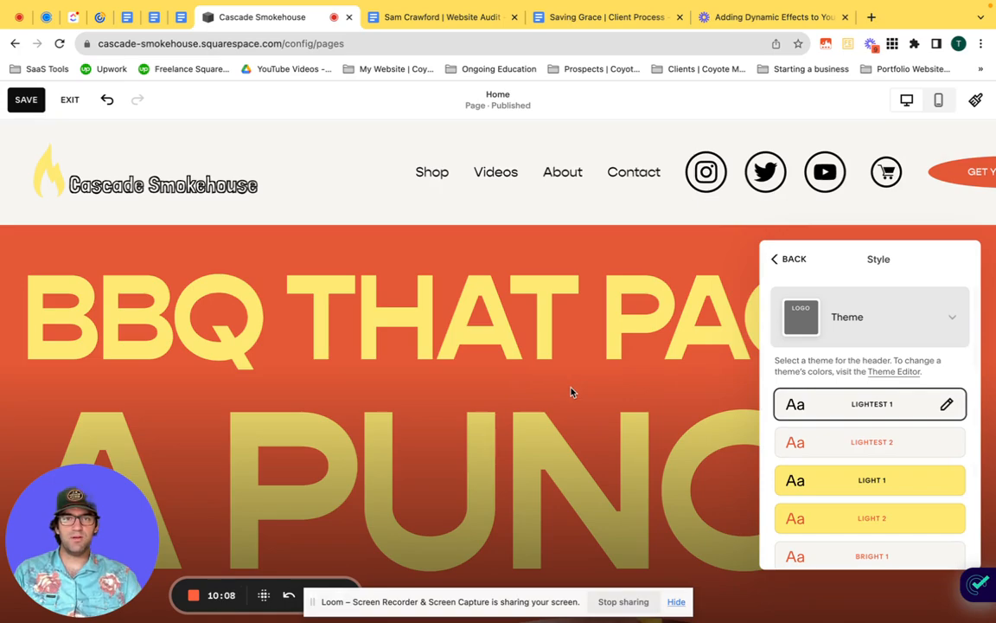
pyautogui.click(789, 259)
pyautogui.click(688, 291)
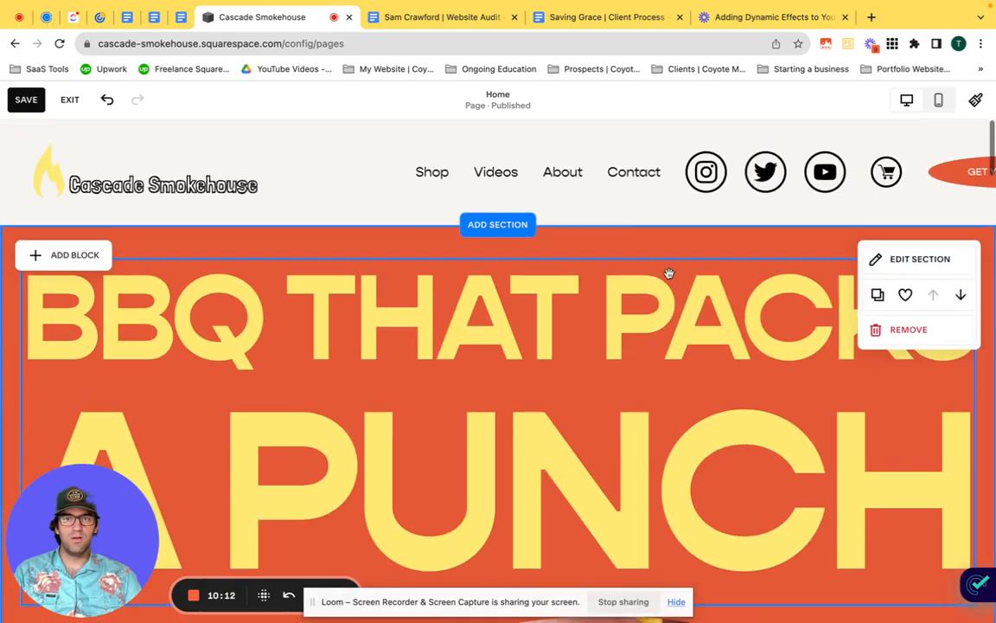
# Step: Change the site header style to Dynamic and check it on the page
pyautogui.click(500, 190)
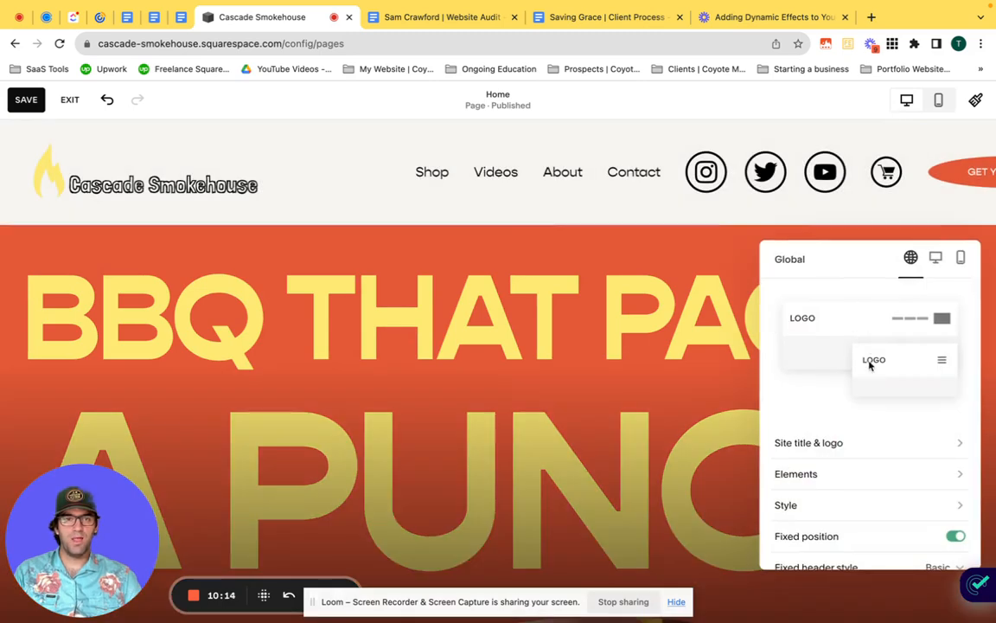
pyautogui.scroll(-2, 868, 380)
pyautogui.click(892, 443)
pyautogui.click(907, 328)
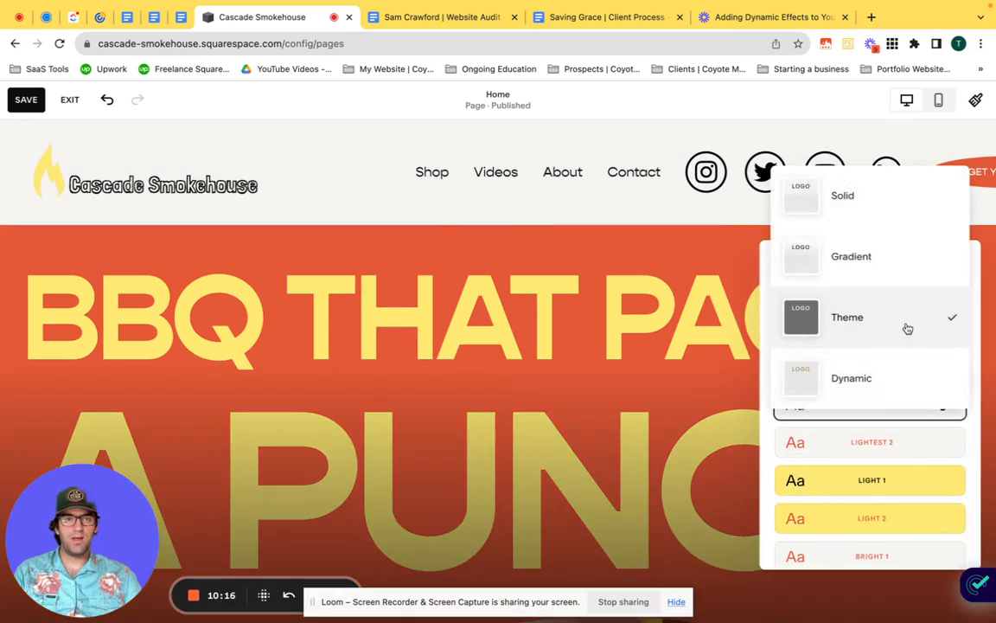
pyautogui.click(894, 381)
pyautogui.click(570, 354)
pyautogui.scroll(-3, 570, 354)
pyautogui.scroll(3, 713, 423)
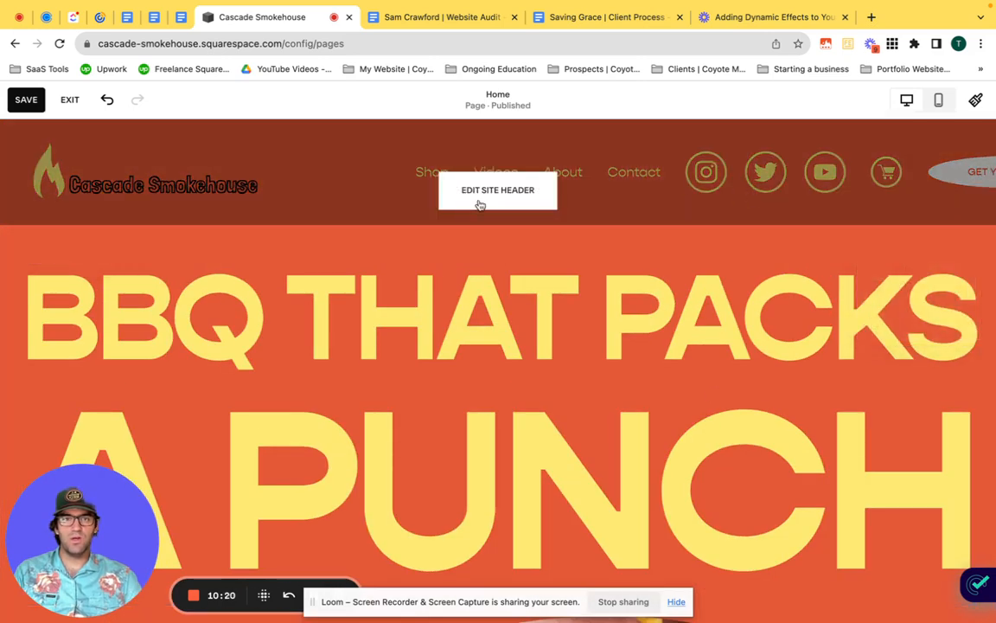
# Step: Review the header's fixed position options, keep the Basic fixed header style, and scroll the page to check the header
pyautogui.click(481, 205)
pyautogui.scroll(-1, 800, 350)
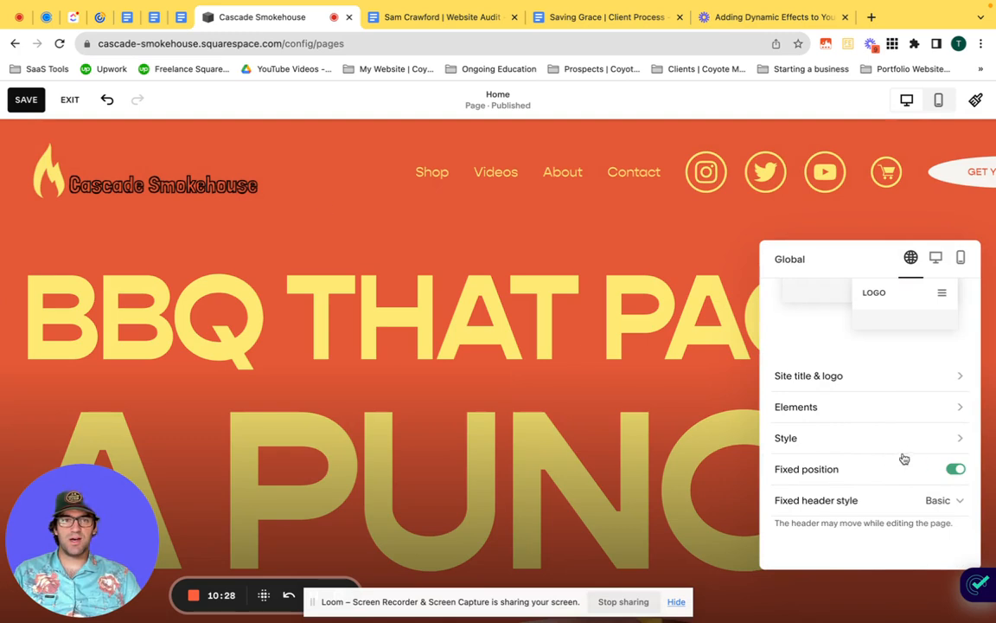
pyautogui.click(958, 471)
pyautogui.click(956, 512)
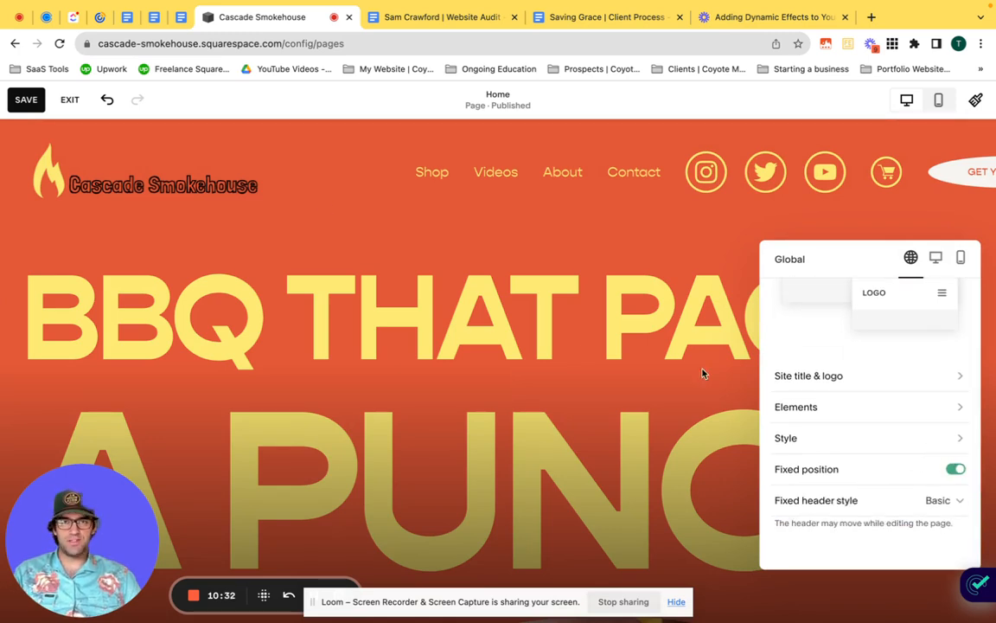
pyautogui.click(950, 509)
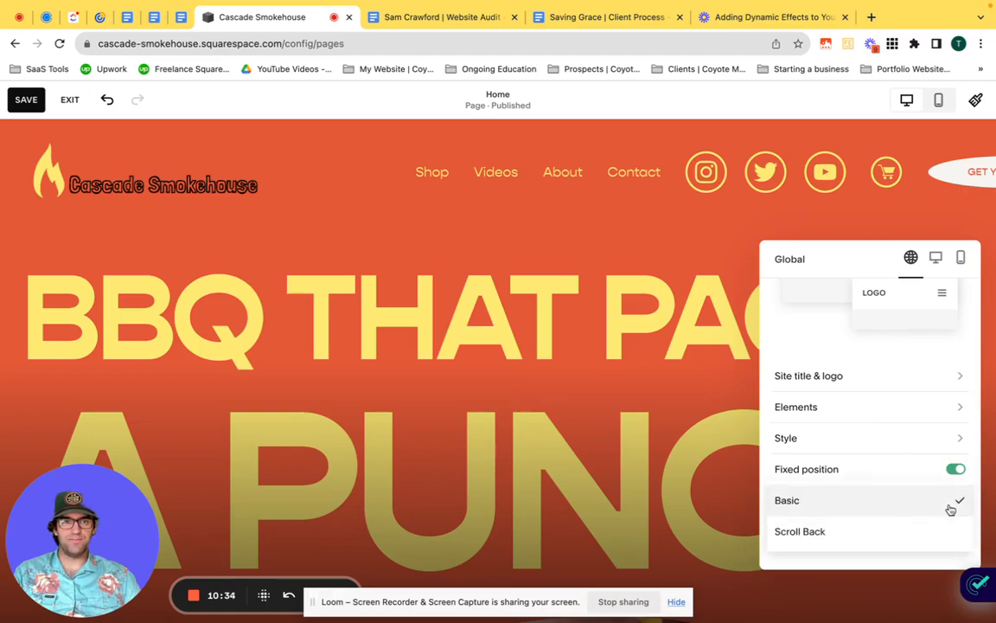
pyautogui.click(951, 501)
pyautogui.click(674, 482)
pyautogui.scroll(-10, 675, 480)
pyautogui.scroll(-15, 675, 480)
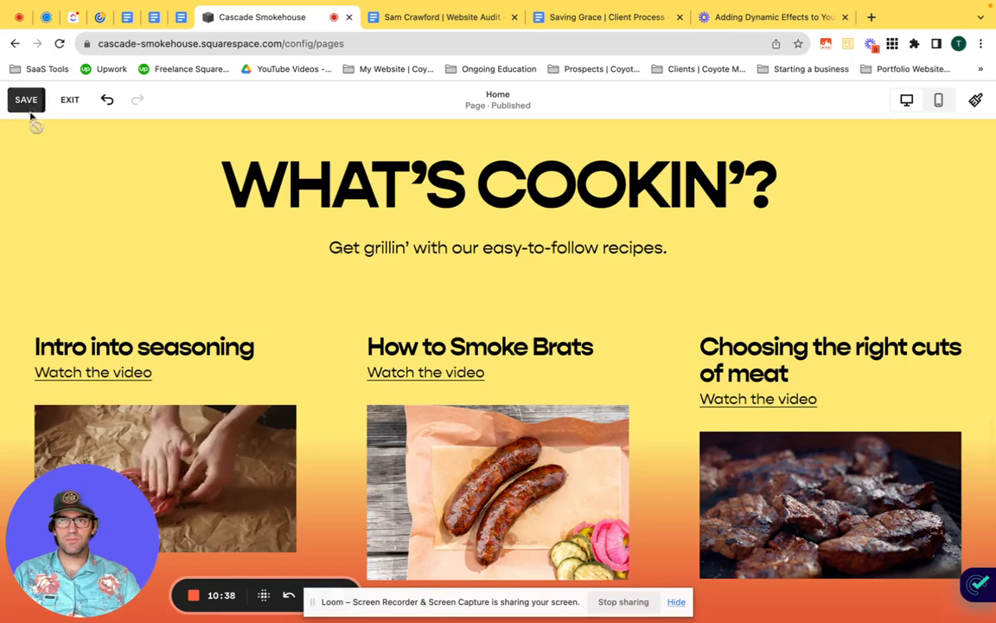
# Step: Save the page changes and reload the site
pyautogui.click(27, 109)
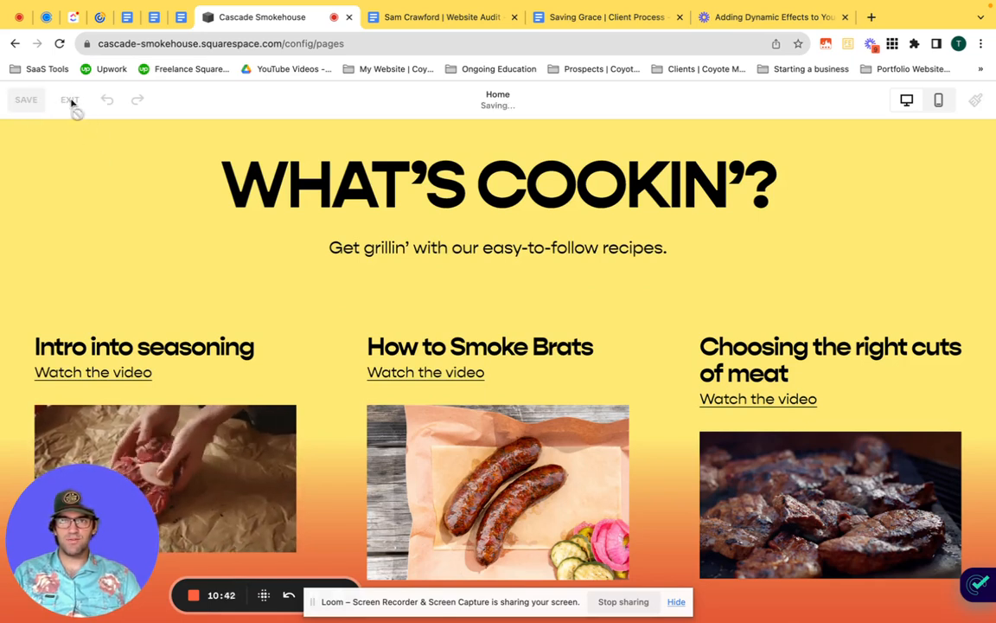
pyautogui.click(59, 43)
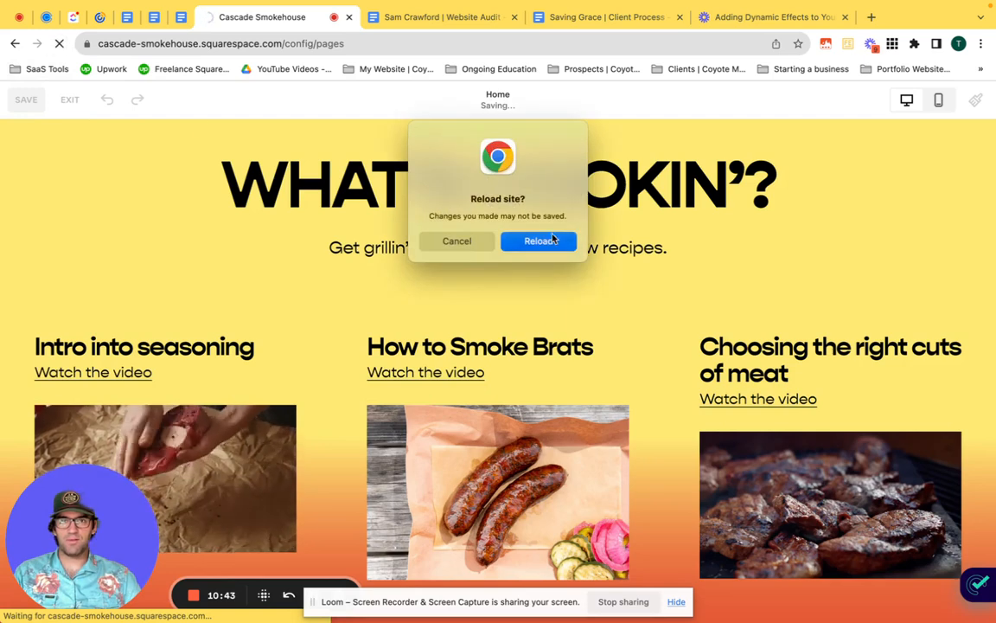
pyautogui.click(554, 240)
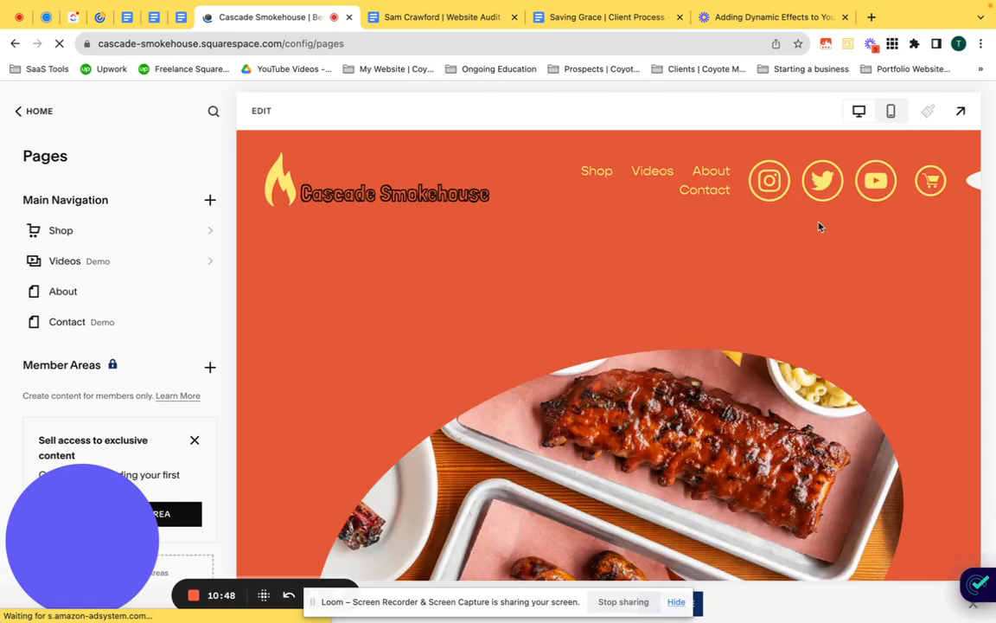
# Step: Preview the Home page and scroll through it to check how the fixed header behaves
pyautogui.scroll(-5, 864, 237)
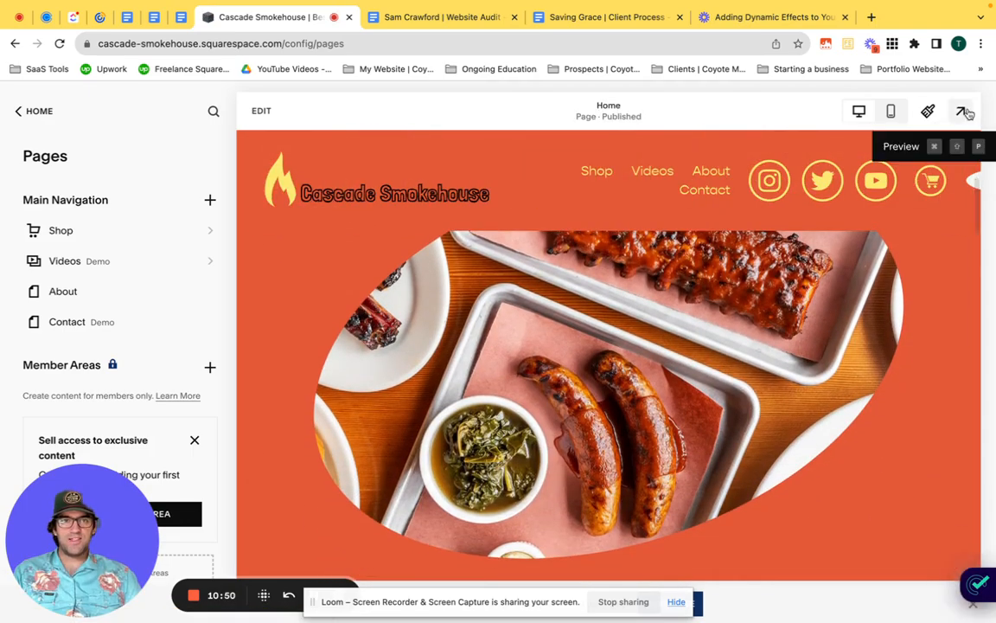
pyautogui.click(962, 112)
pyautogui.scroll(-10, 893, 290)
pyautogui.scroll(-3, 894, 290)
pyautogui.scroll(5, 895, 286)
pyautogui.scroll(-10, 895, 286)
pyautogui.scroll(-3, 895, 289)
pyautogui.scroll(15, 896, 289)
pyautogui.scroll(-10, 896, 288)
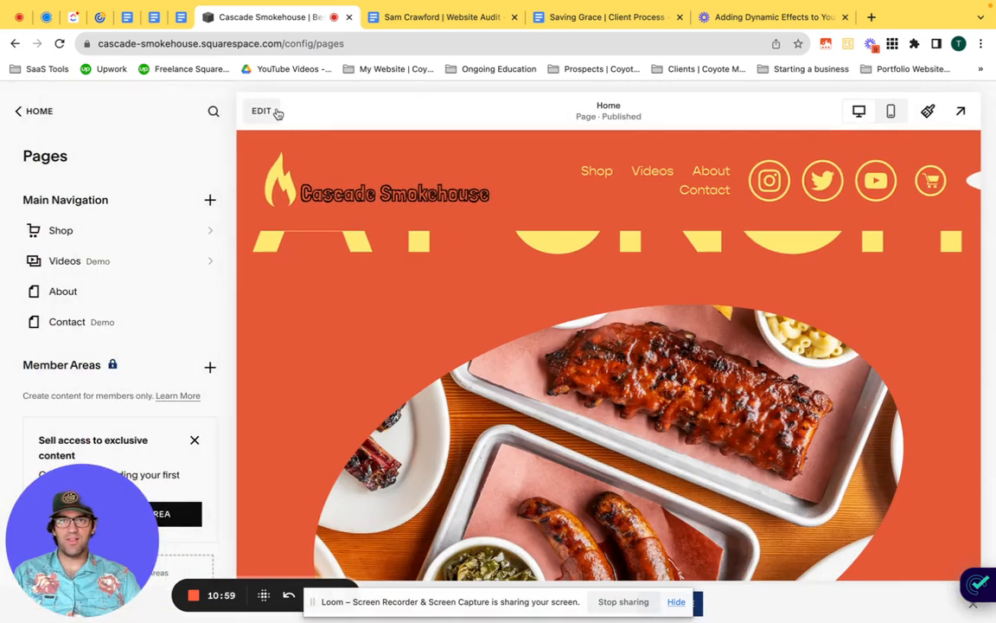
# Step: Start editing the Home page and open the site header settings at the fixed position options
pyautogui.click(273, 111)
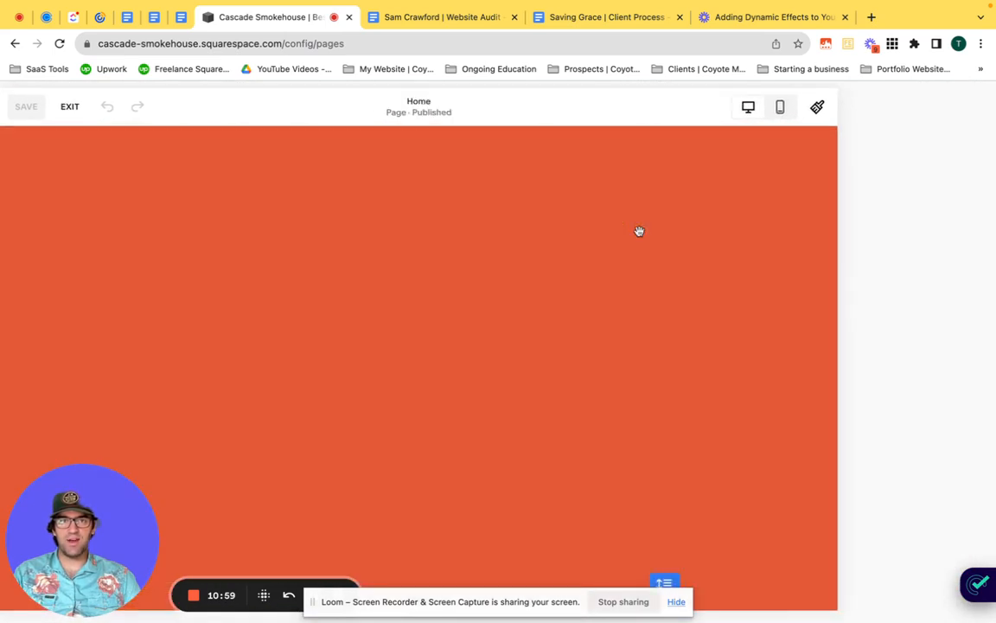
pyautogui.scroll(3, 616, 205)
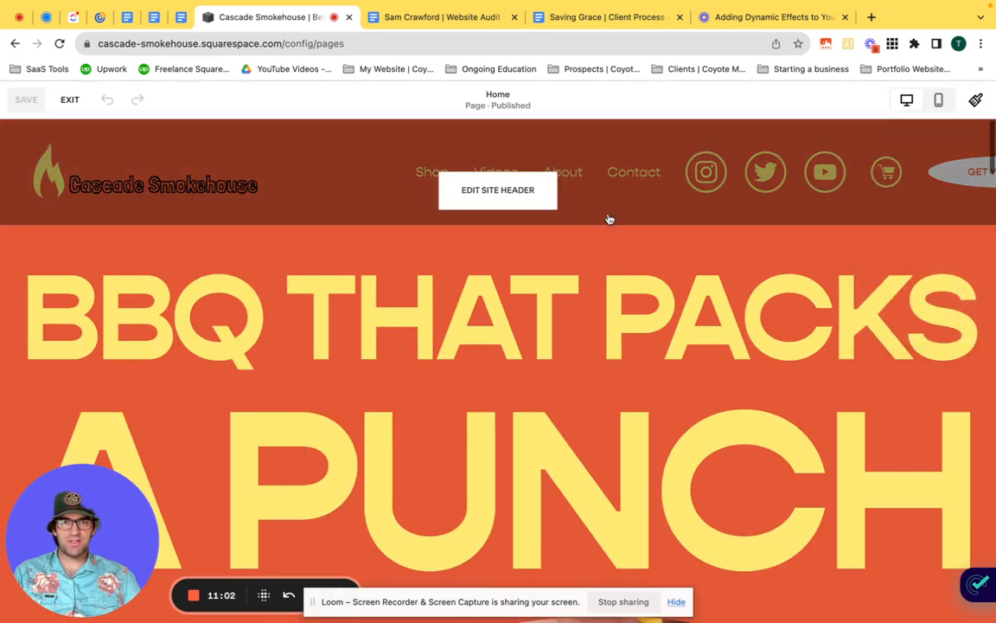
pyautogui.click(469, 185)
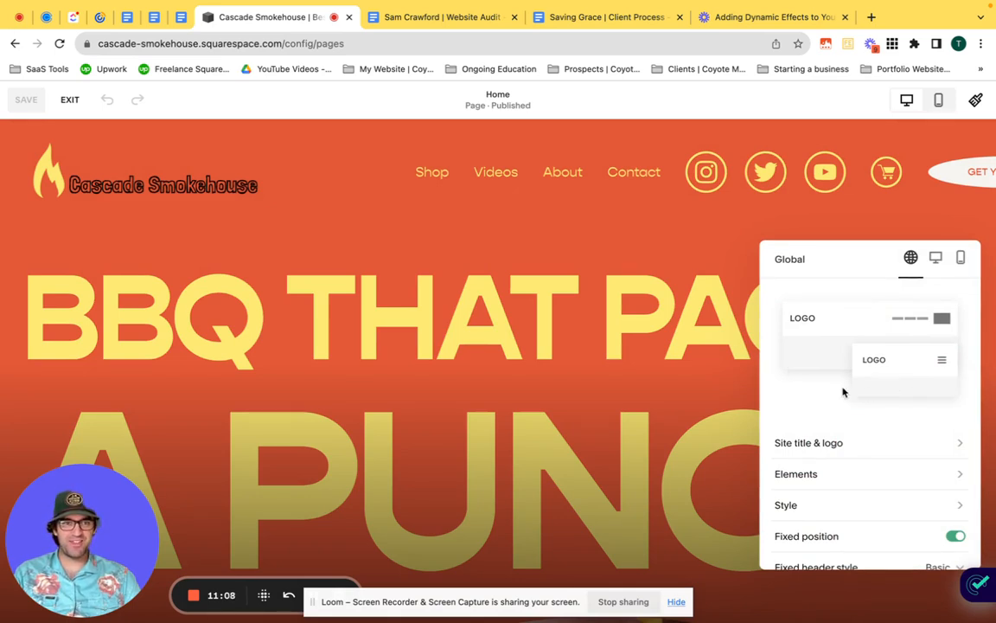
pyautogui.scroll(-2, 844, 392)
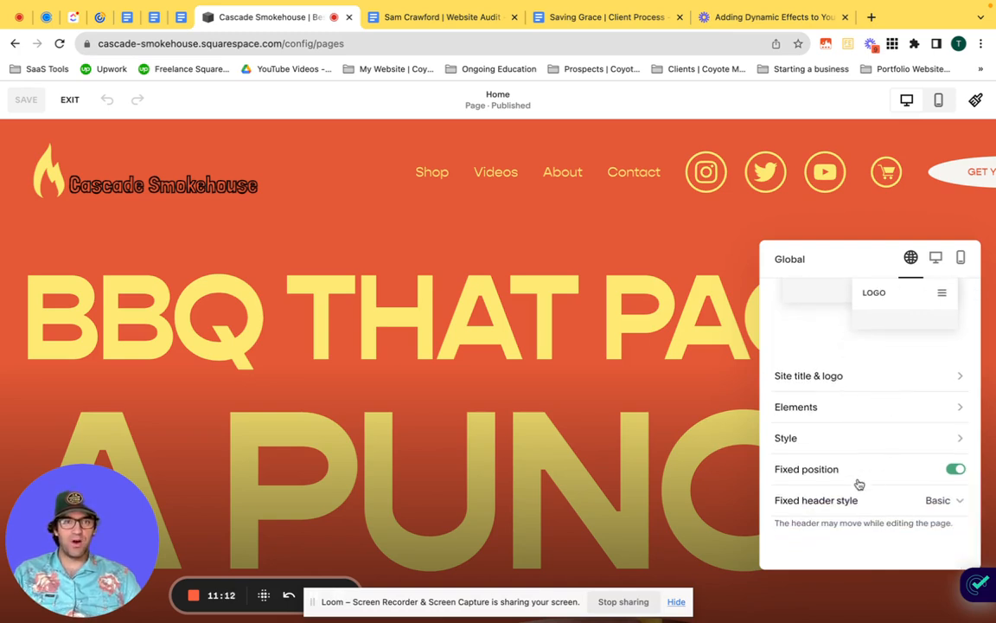
# Step: Try turning the header's fixed position off and switch it back on
pyautogui.click(957, 471)
pyautogui.click(954, 482)
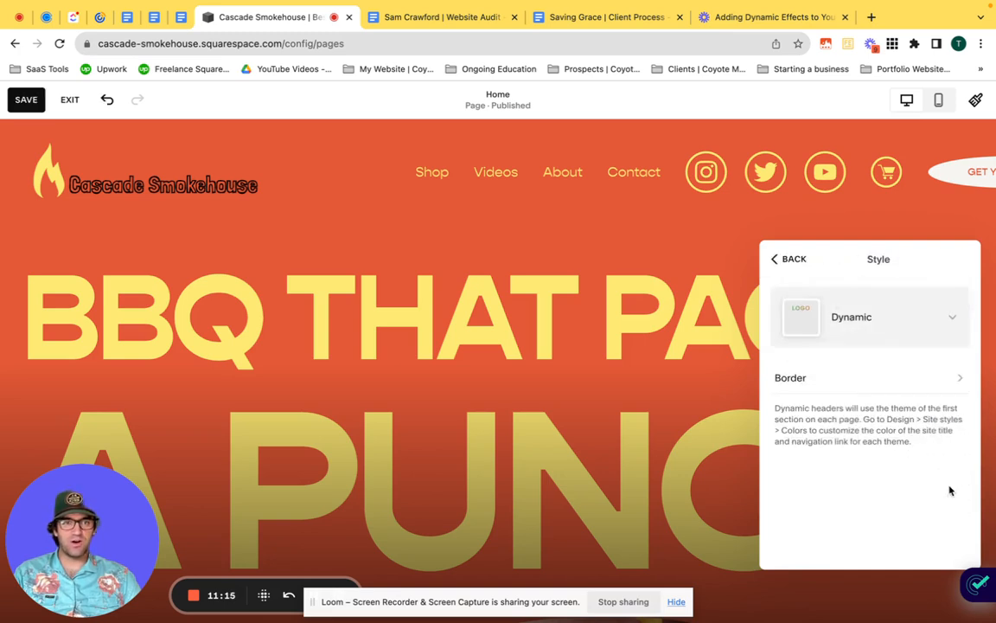
pyautogui.click(800, 255)
pyautogui.click(955, 536)
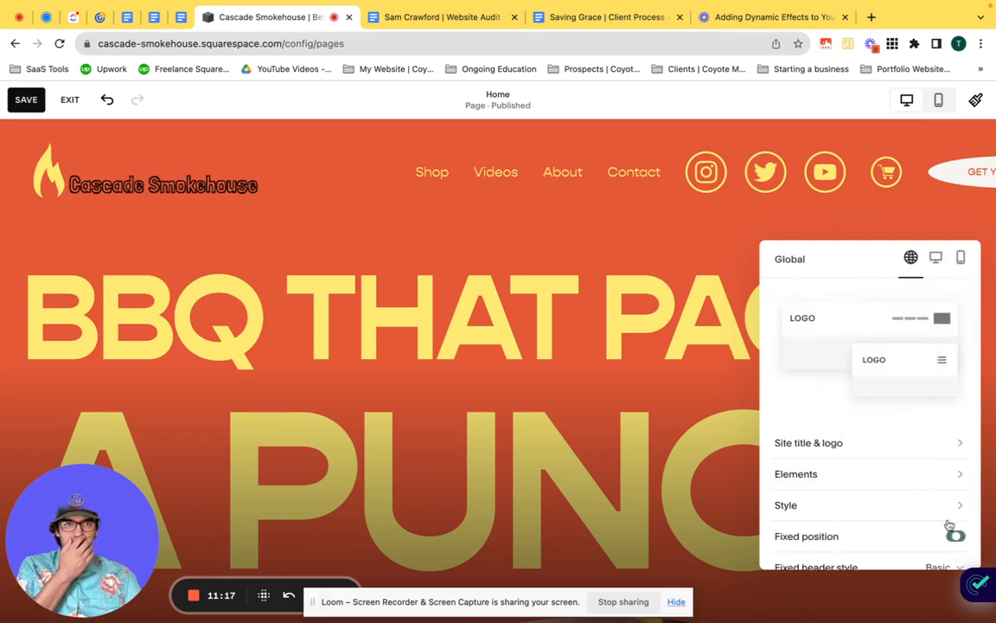
# Step: Try the desktop header layout that places the navigation links directly beside the left-aligned logo
pyautogui.click(935, 260)
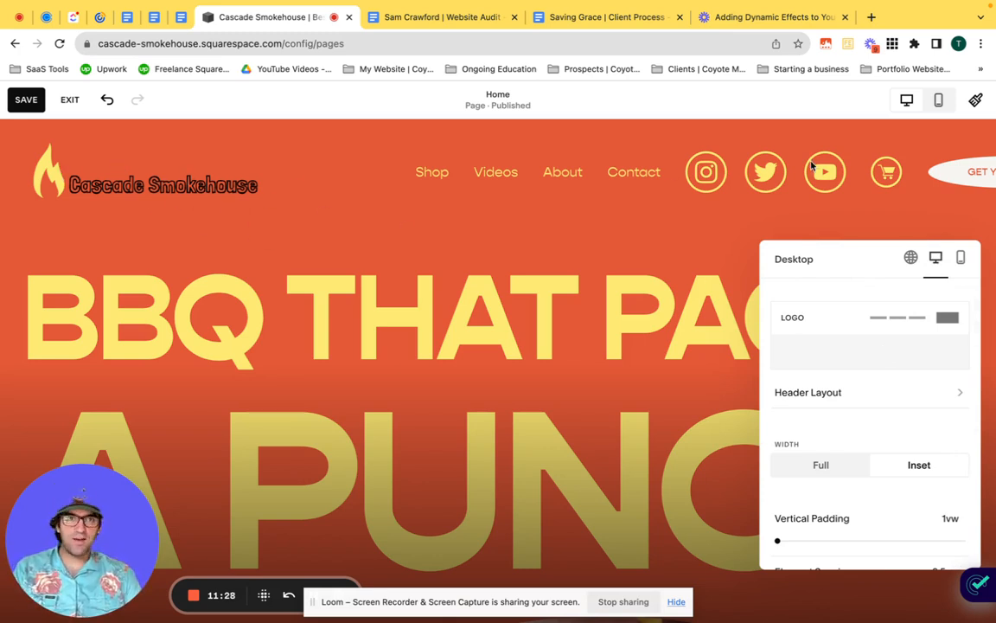
pyautogui.click(901, 342)
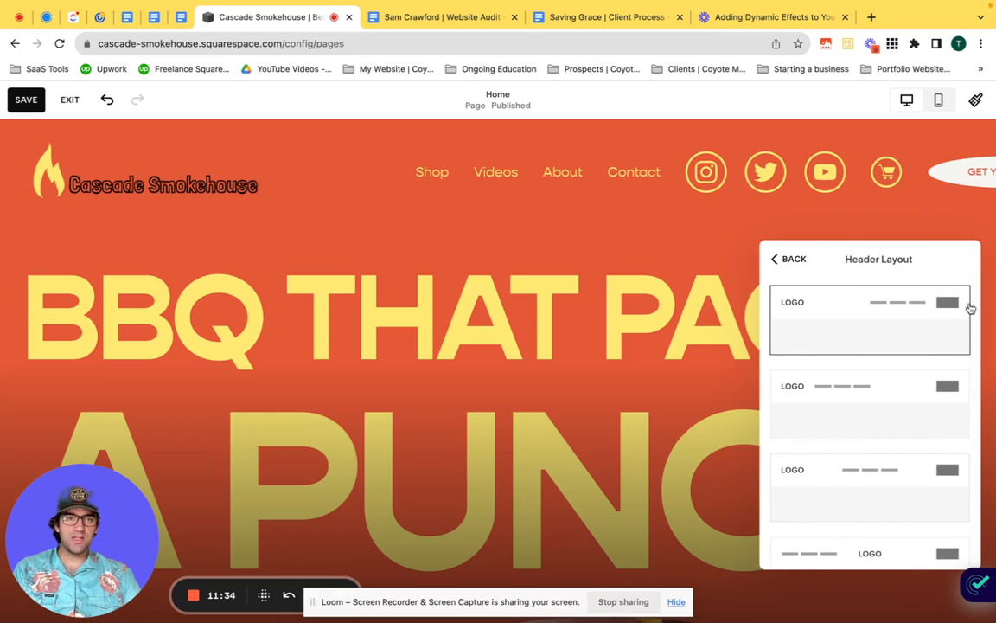
pyautogui.scroll(-2, 835, 345)
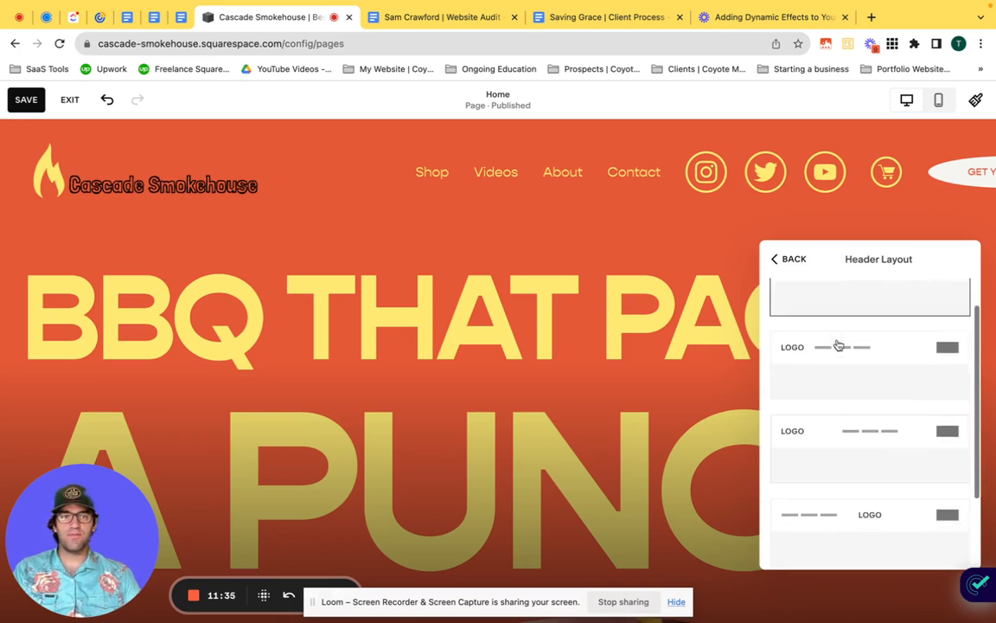
pyautogui.click(873, 372)
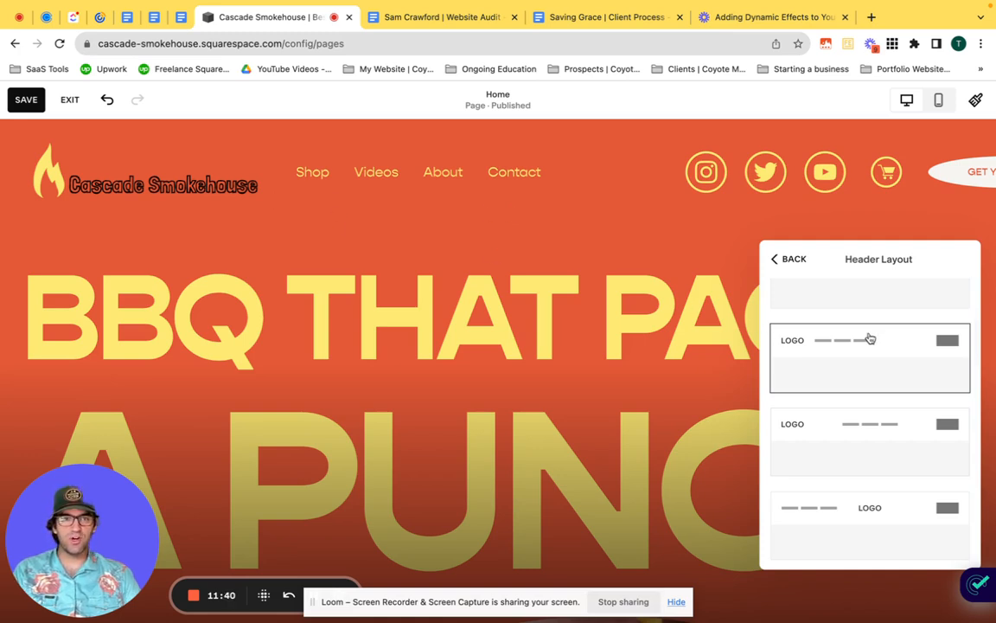
pyautogui.scroll(-3, 868, 337)
pyautogui.scroll(2, 832, 316)
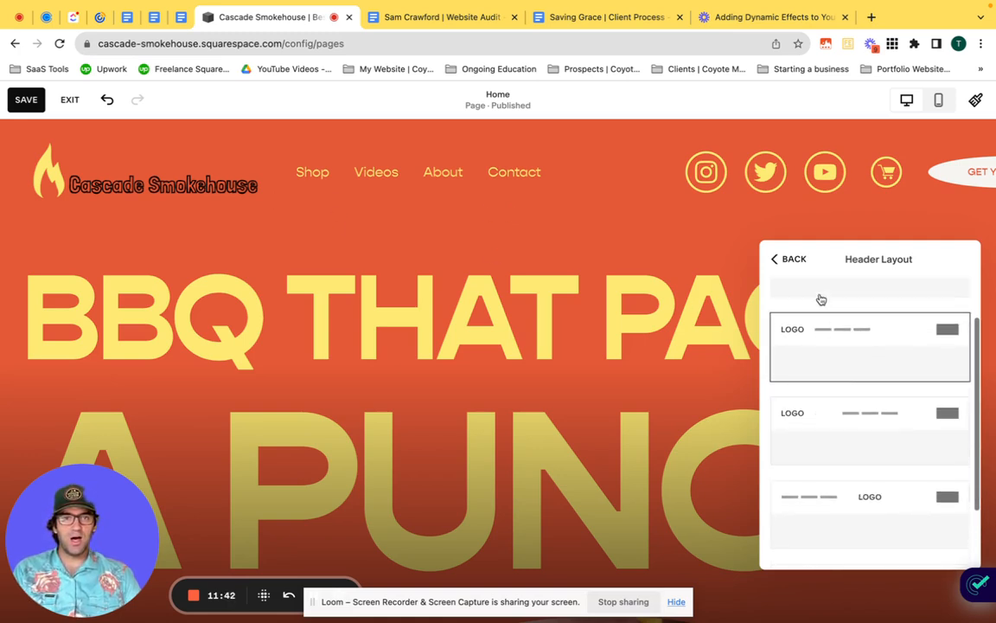
pyautogui.click(791, 259)
# Step: Set the desktop header's element spacing to 4.1vw and keep the vertical padding at 1vw
pyautogui.scroll(-2, 836, 334)
pyautogui.scroll(-1, 836, 335)
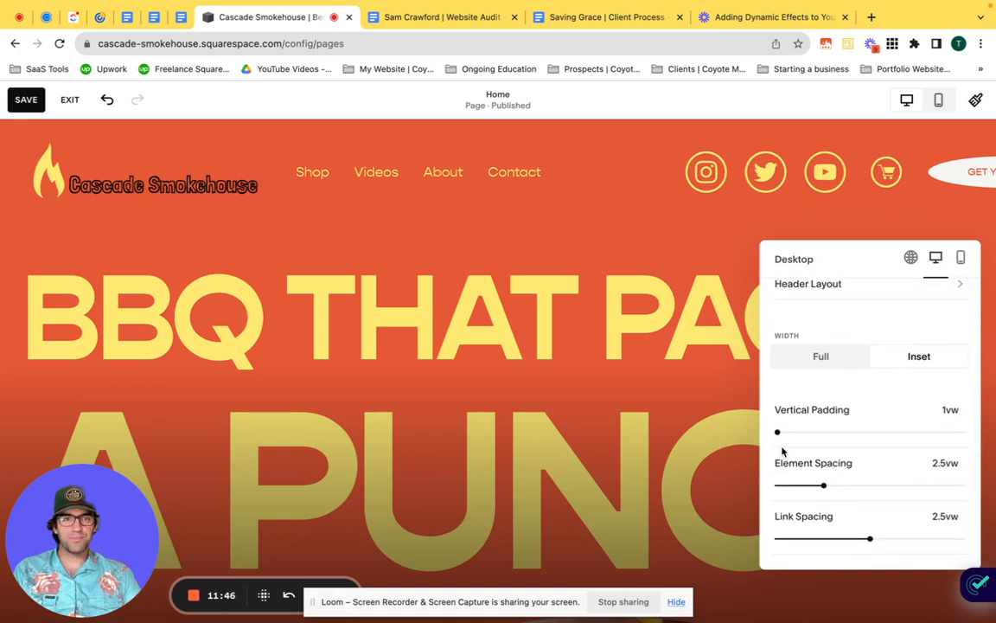
pyautogui.moveTo(779, 430)
pyautogui.mouseDown()
pyautogui.moveTo(796, 430)
pyautogui.moveTo(777, 431)
pyautogui.mouseUp()
pyautogui.moveTo(823, 485); pyautogui.dragTo(854, 485)
pyautogui.moveTo(777, 432)
pyautogui.mouseDown()
pyautogui.moveTo(821, 432)
pyautogui.moveTo(776, 432)
pyautogui.mouseUp()
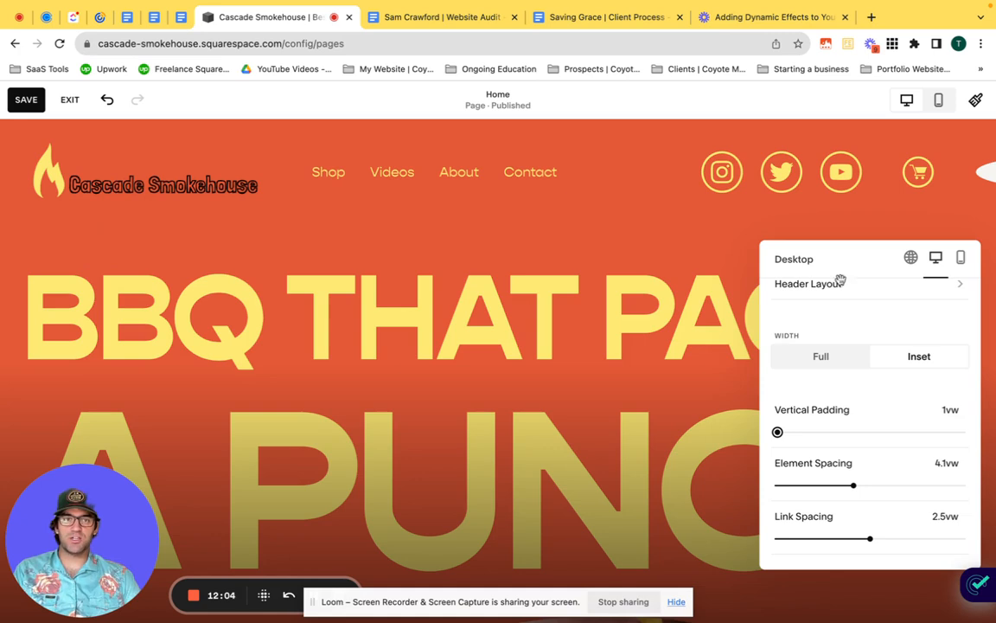
# Step: Slightly reduce the logo height in the global site title and logo settings
pyautogui.click(911, 257)
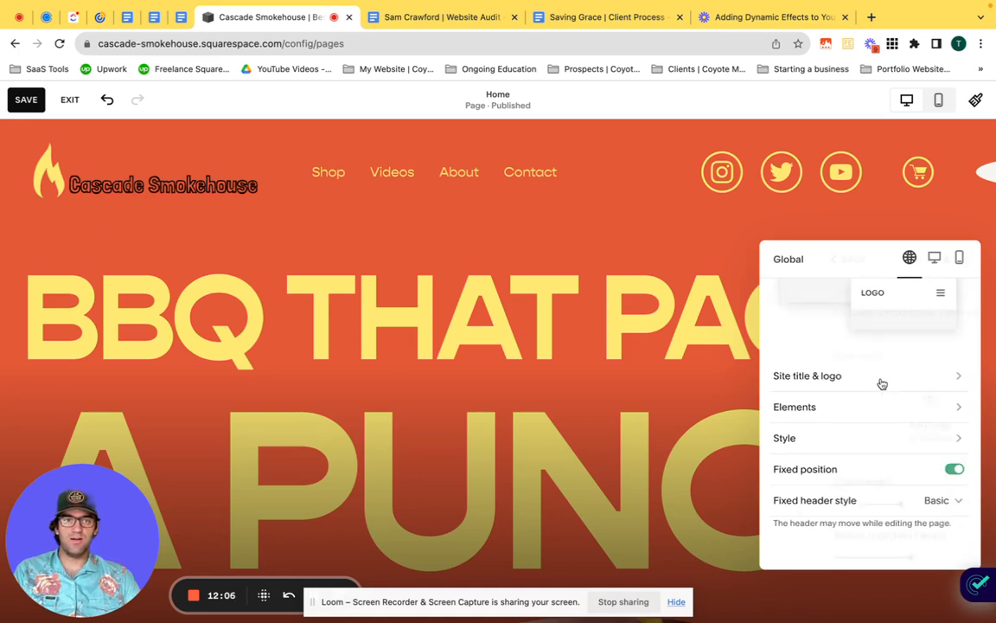
pyautogui.click(881, 379)
pyautogui.scroll(-3, 859, 491)
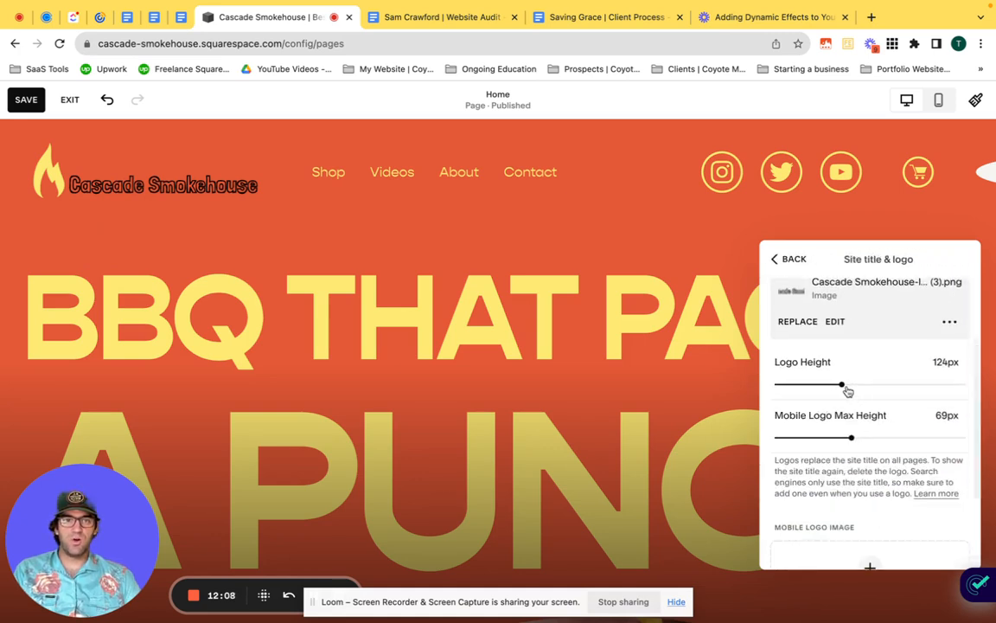
pyautogui.moveTo(840, 385)
pyautogui.mouseDown()
pyautogui.moveTo(787, 384)
pyautogui.moveTo(837, 384)
pyautogui.mouseUp()
pyautogui.click(787, 259)
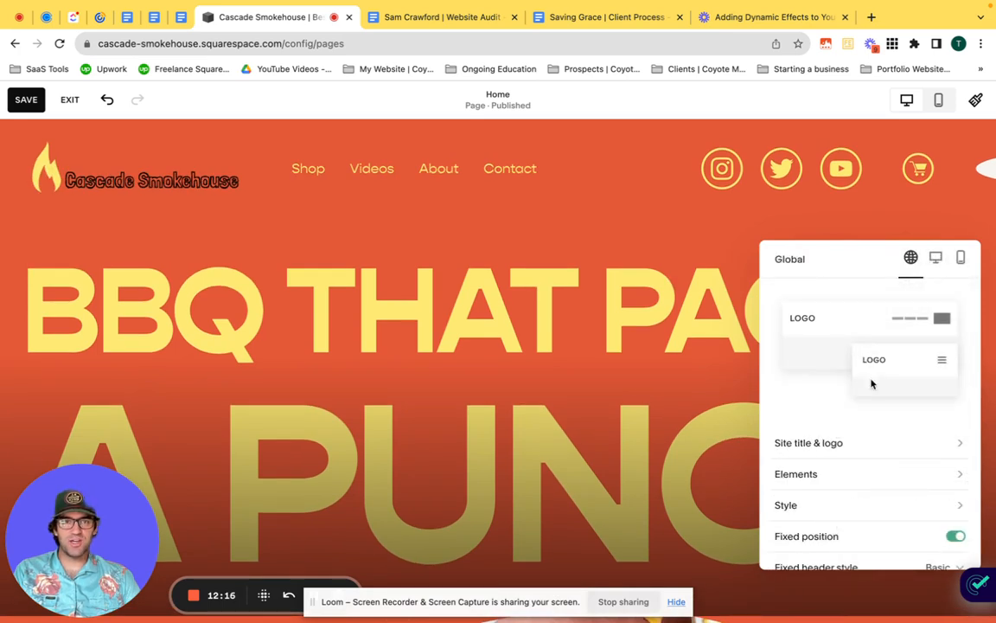
# Step: Try the desktop header layout with the logo at the left and the navigation links centered
pyautogui.scroll(-2, 869, 377)
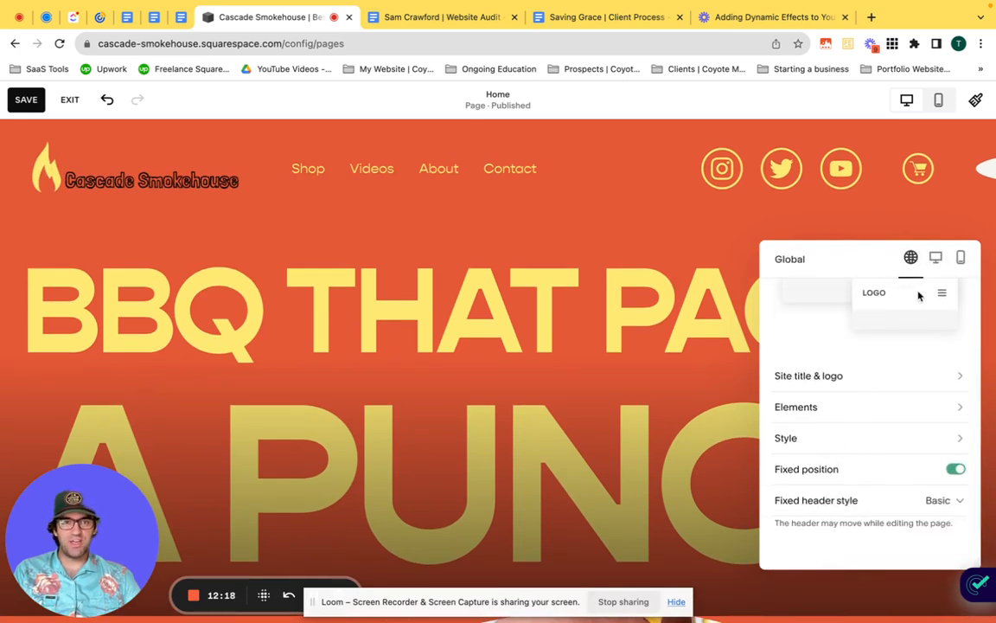
pyautogui.click(936, 257)
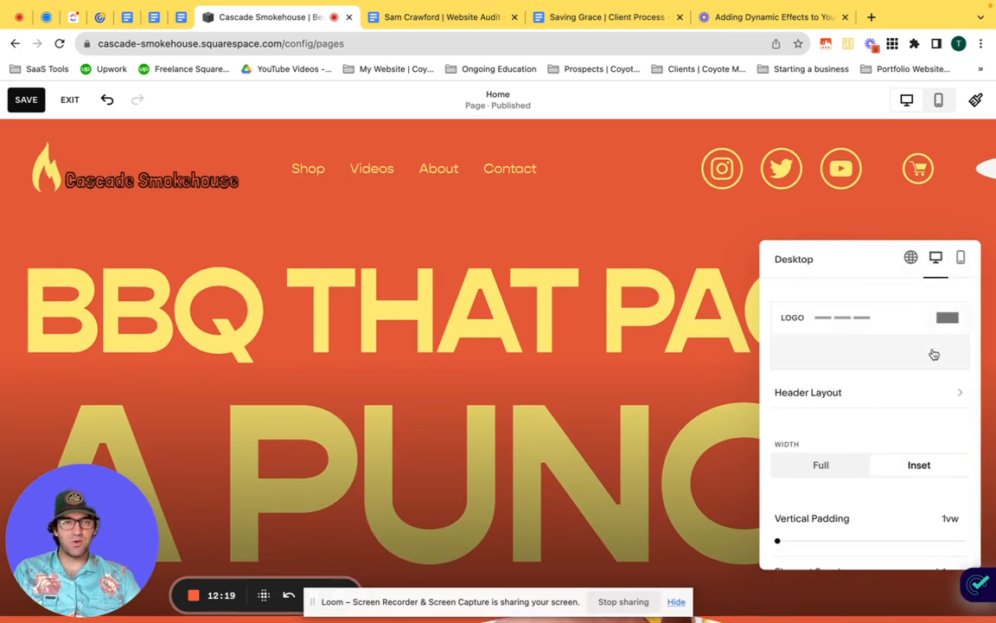
pyautogui.click(883, 372)
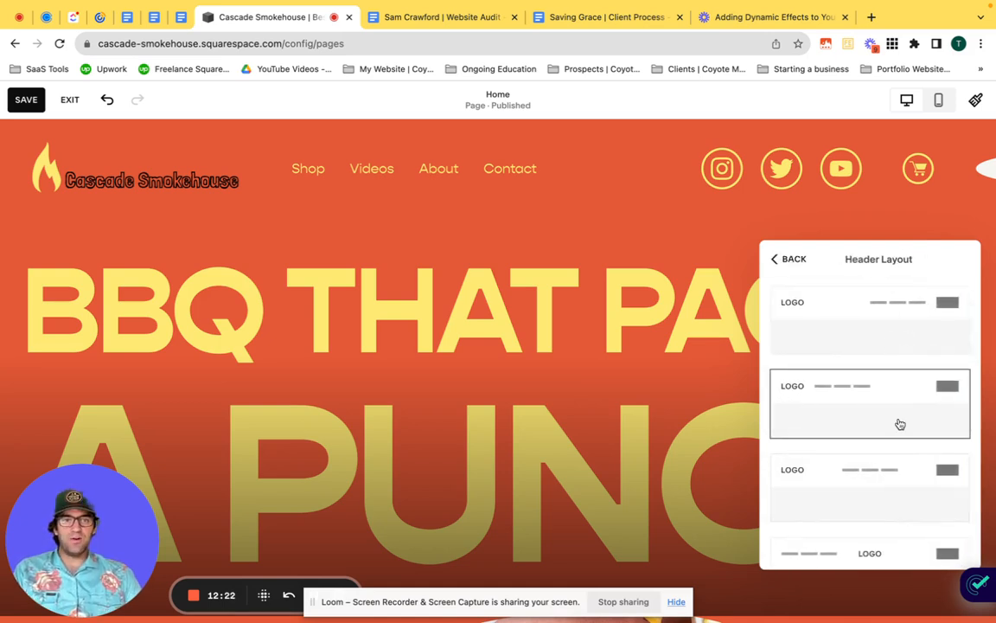
pyautogui.scroll(-2, 934, 402)
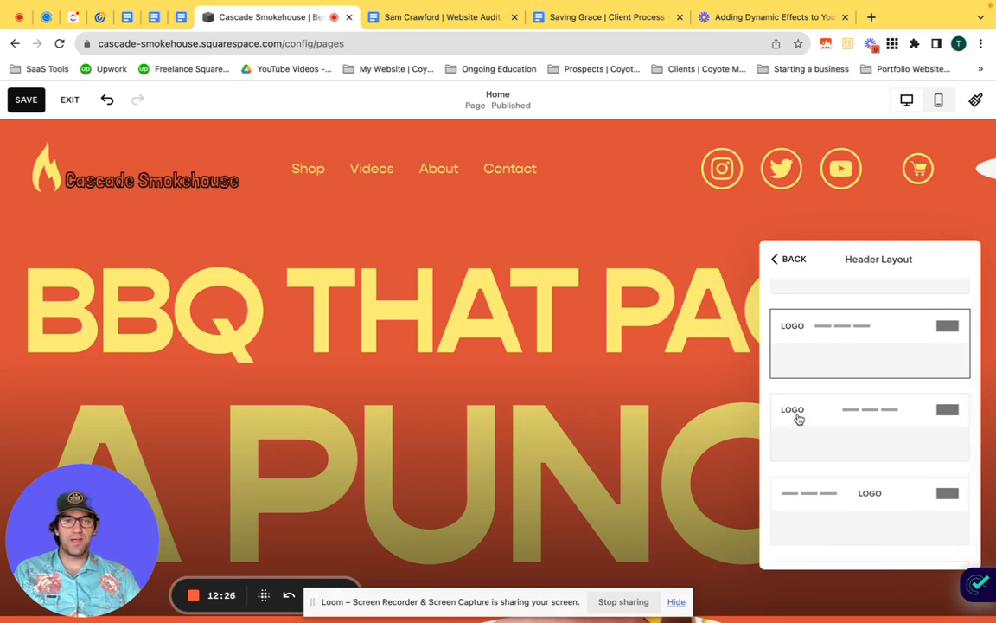
pyautogui.click(849, 425)
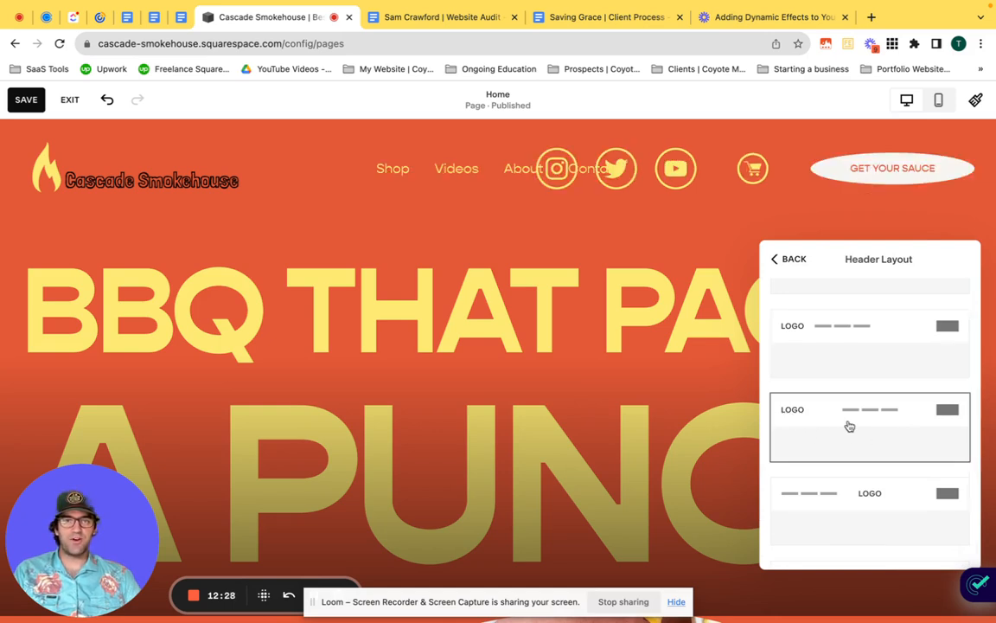
pyautogui.click(791, 262)
# Step: Set the desktop header's element spacing to 0.1vw and link spacing to 1.9vw
pyautogui.scroll(-3, 881, 394)
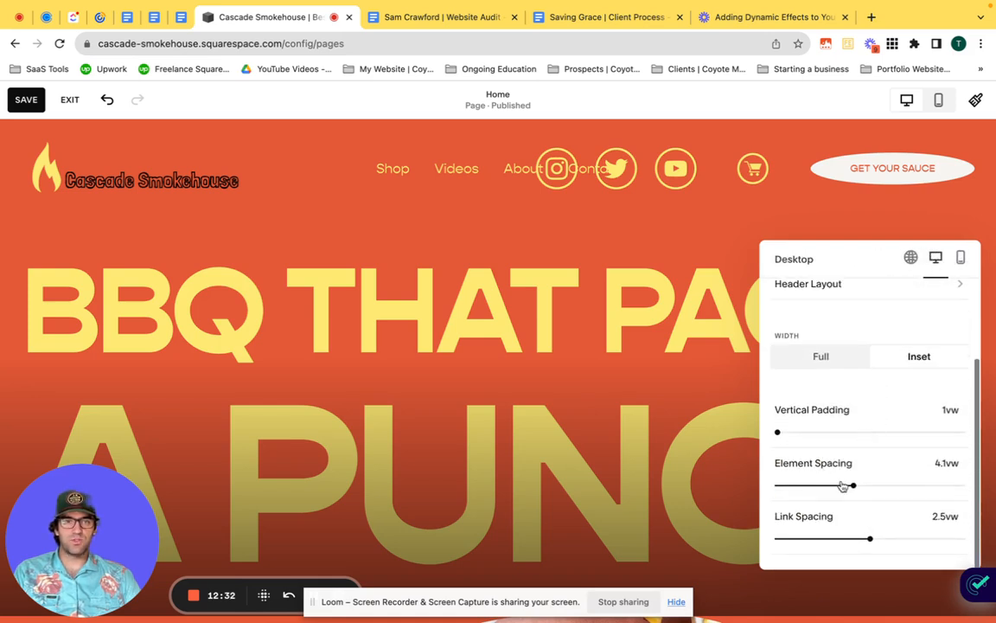
pyautogui.moveTo(852, 486); pyautogui.dragTo(779, 486)
pyautogui.moveTo(868, 538); pyautogui.dragTo(848, 538)
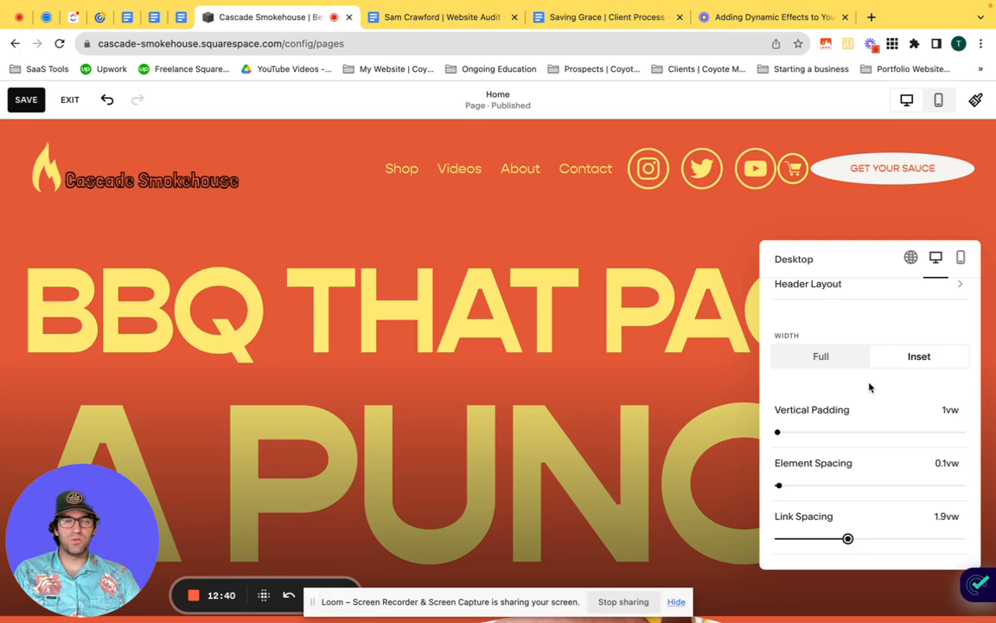
# Step: Try the centered-logo desktop layout with links at the left, and choose the one with links beneath the centered logo
pyautogui.scroll(2, 877, 320)
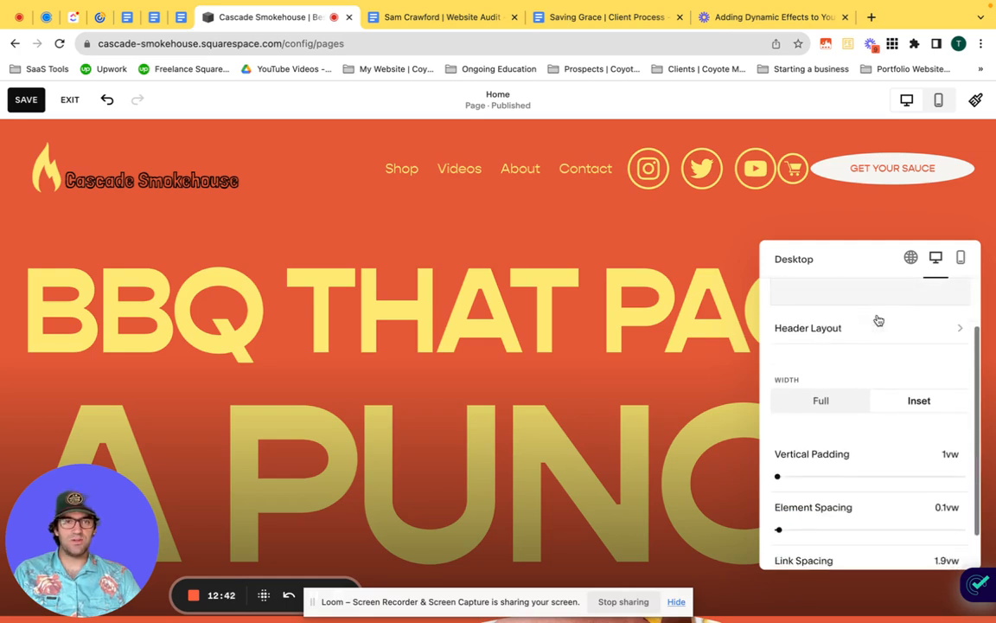
pyautogui.click(887, 341)
pyautogui.scroll(-2, 903, 394)
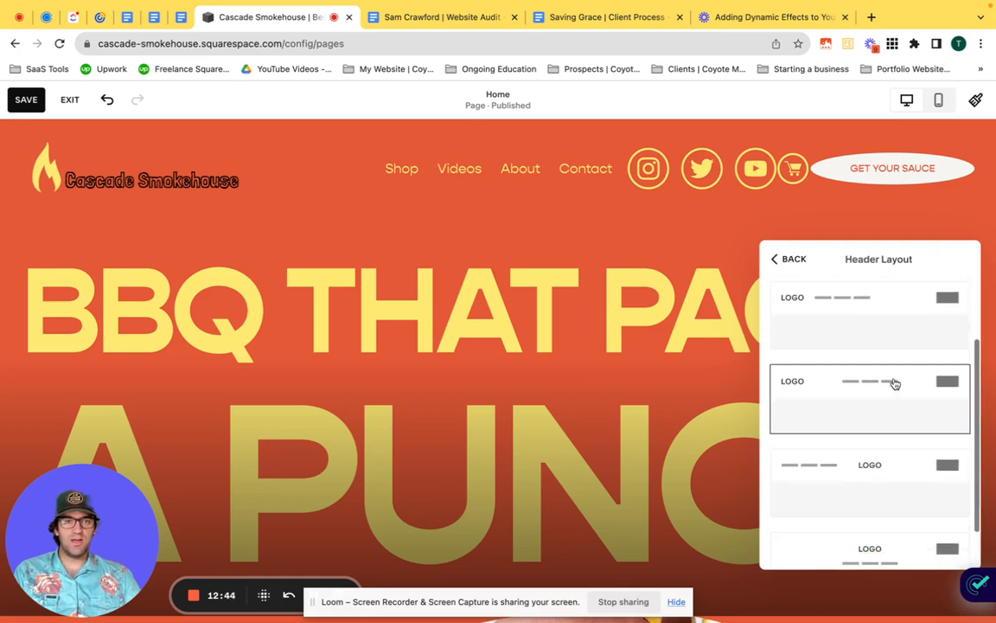
pyautogui.click(885, 461)
pyautogui.scroll(-1, 878, 445)
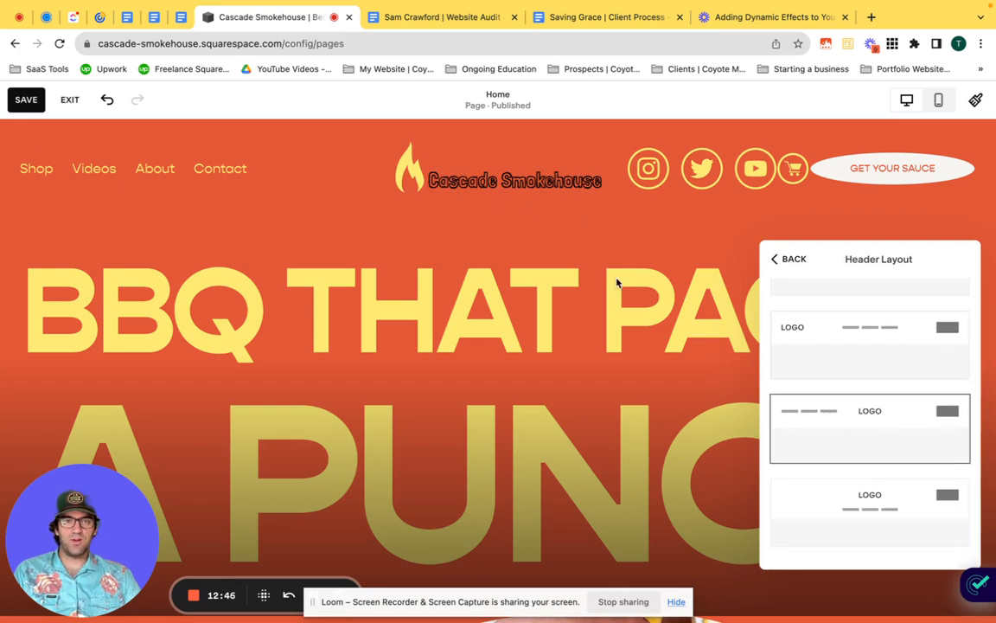
pyautogui.click(894, 506)
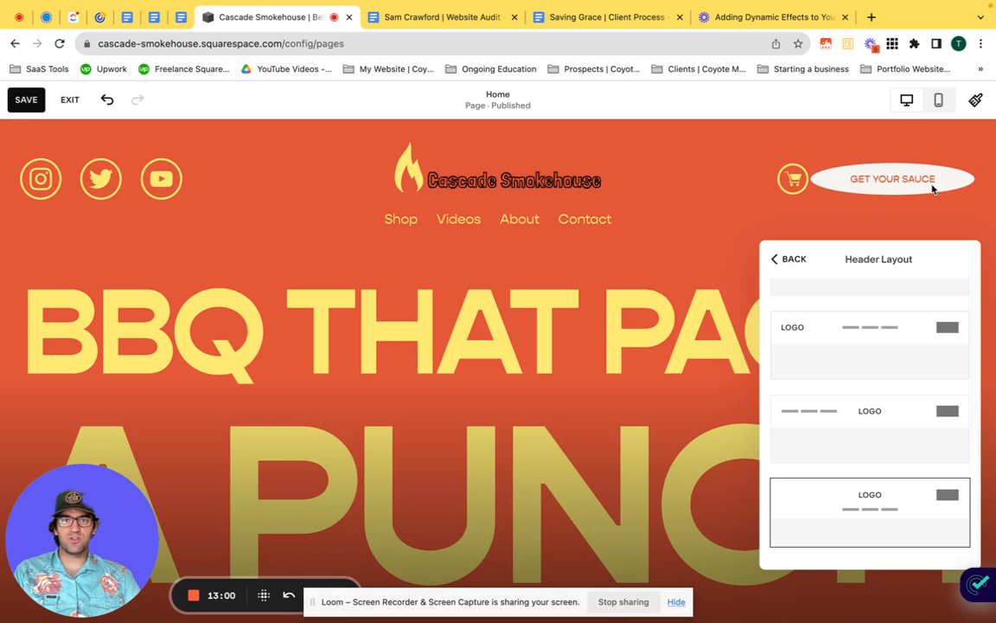
pyautogui.click(789, 259)
# Step: Try the Full width for the desktop header and return it to Inset
pyautogui.scroll(-2, 880, 362)
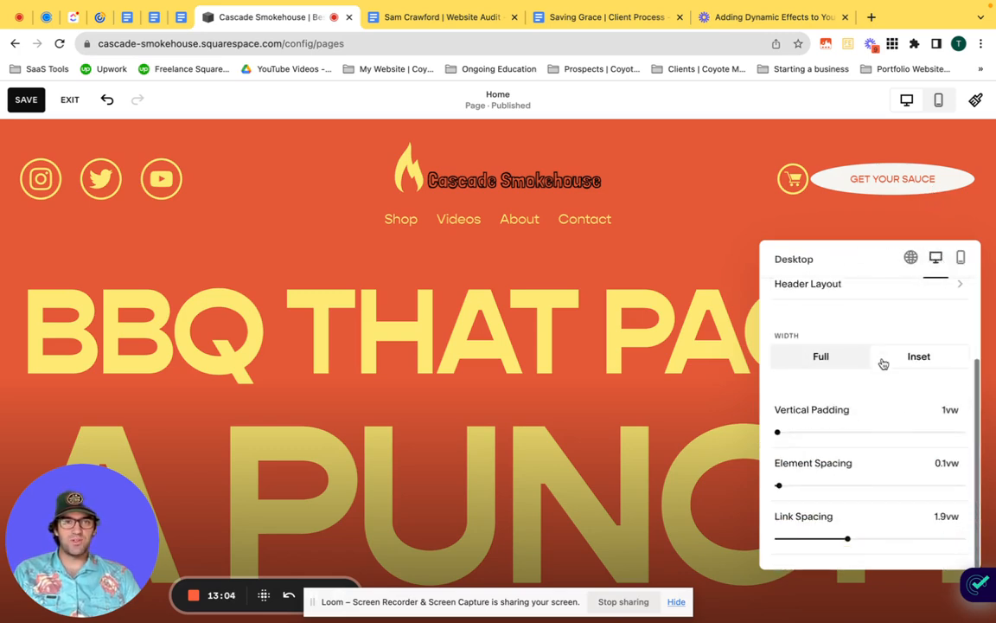
pyautogui.click(821, 356)
pyautogui.click(916, 363)
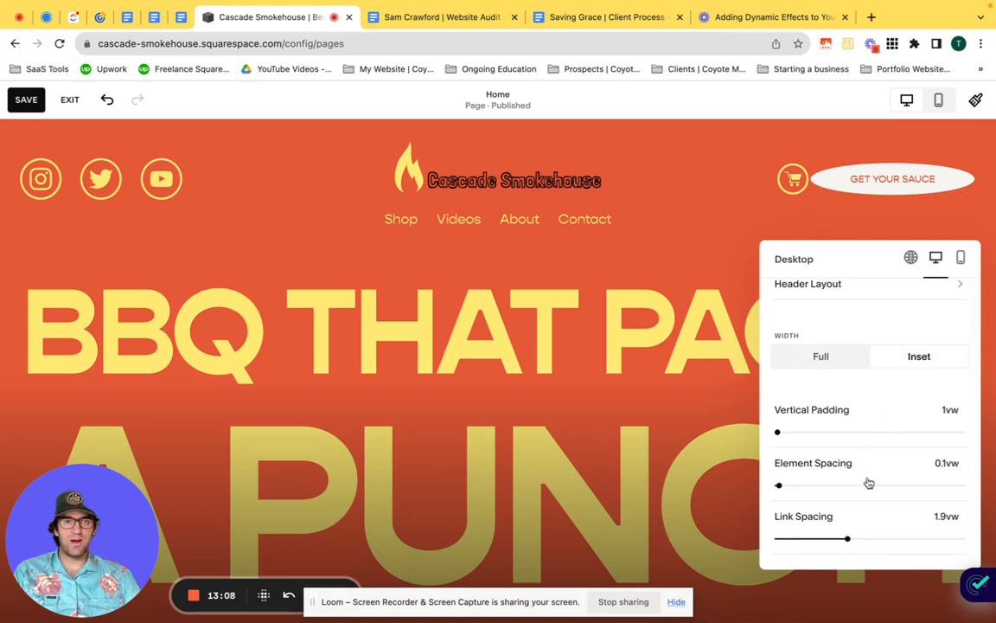
pyautogui.scroll(2, 868, 472)
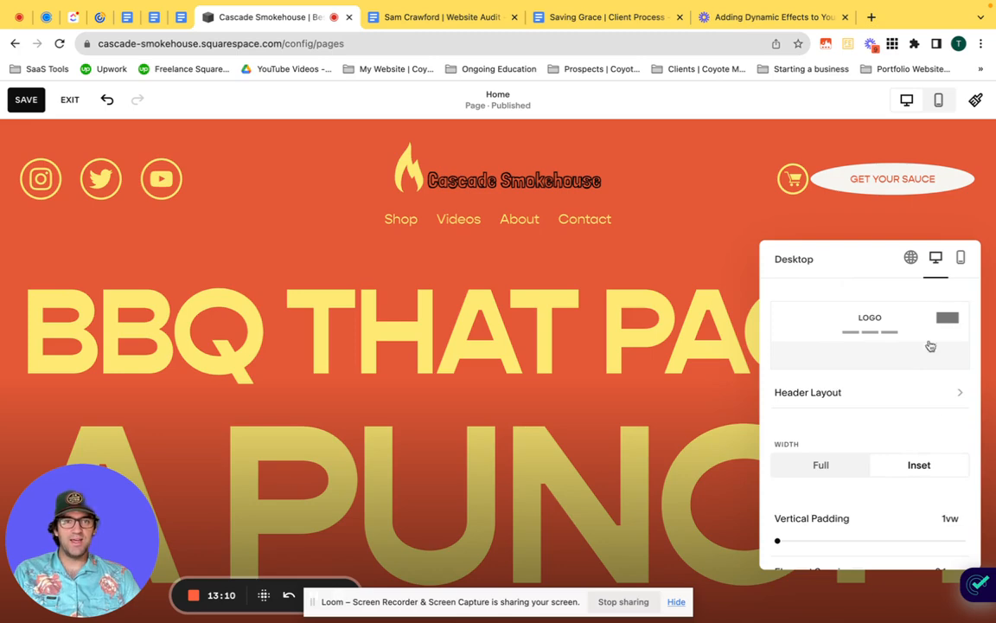
pyautogui.click(910, 391)
pyautogui.click(790, 259)
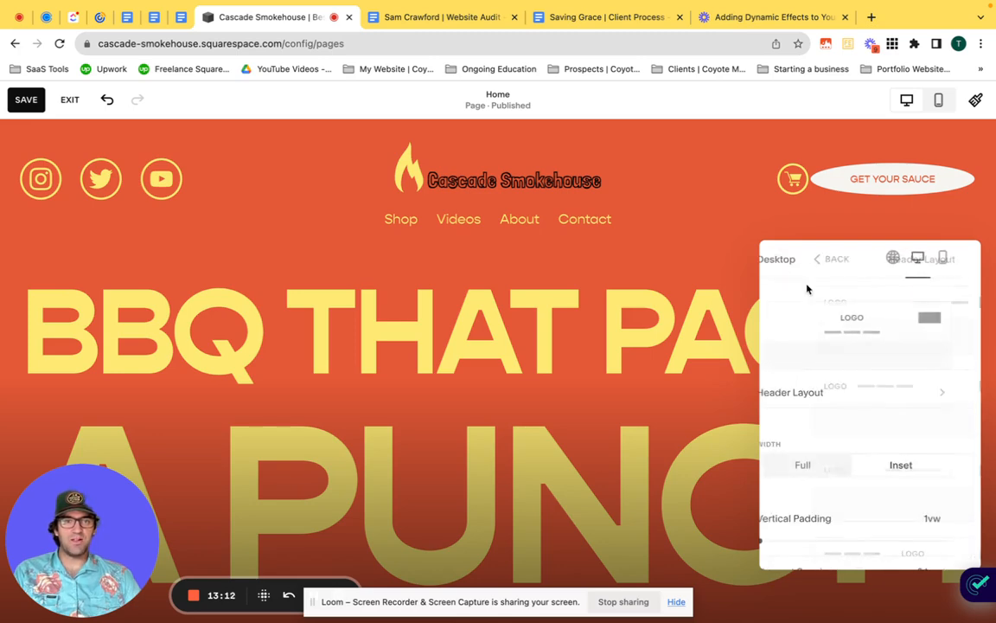
# Step: Try the logo-left and centered-logo mobile header layouts, and choose the one with the cart at the left and logo beside the menu icon
pyautogui.click(963, 258)
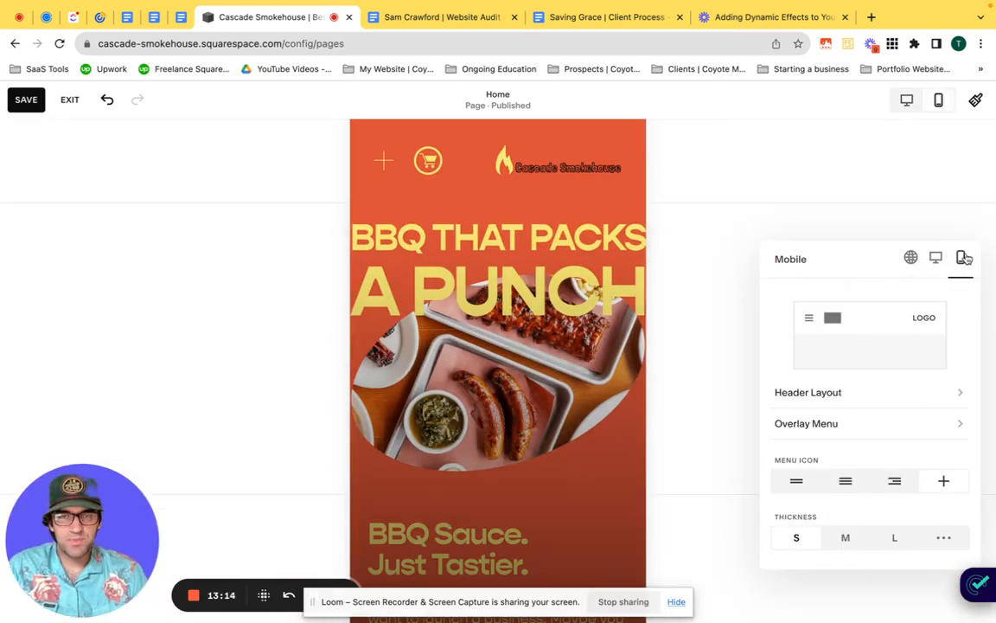
pyautogui.click(908, 398)
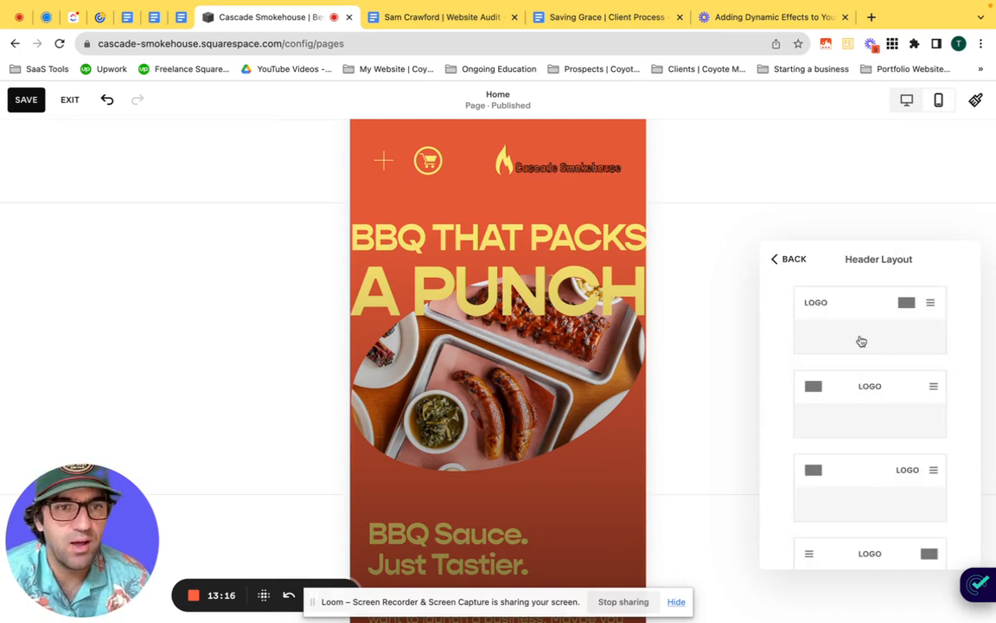
pyautogui.click(867, 333)
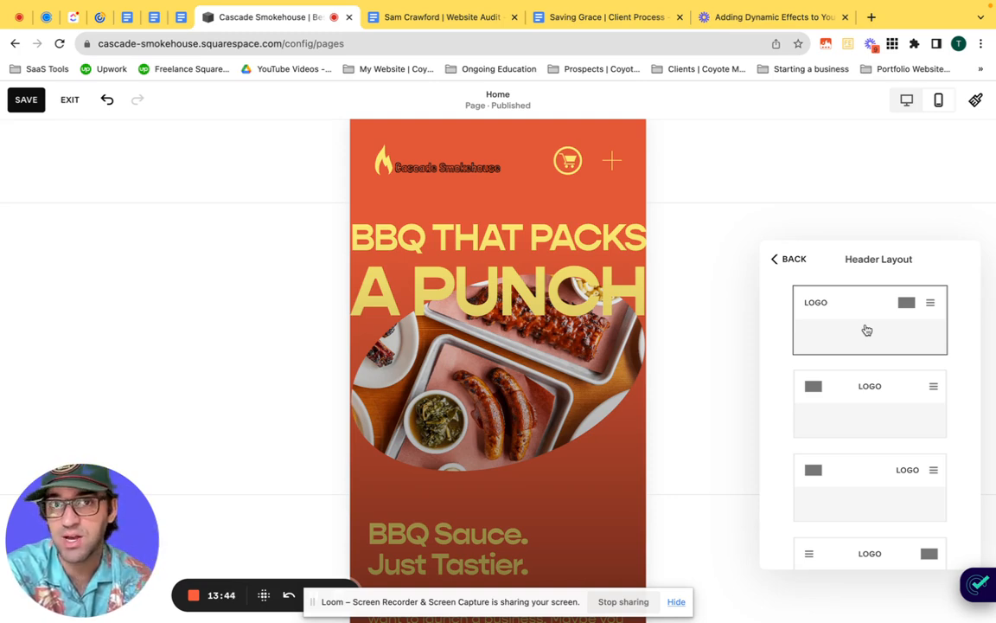
pyautogui.click(852, 390)
pyautogui.click(890, 497)
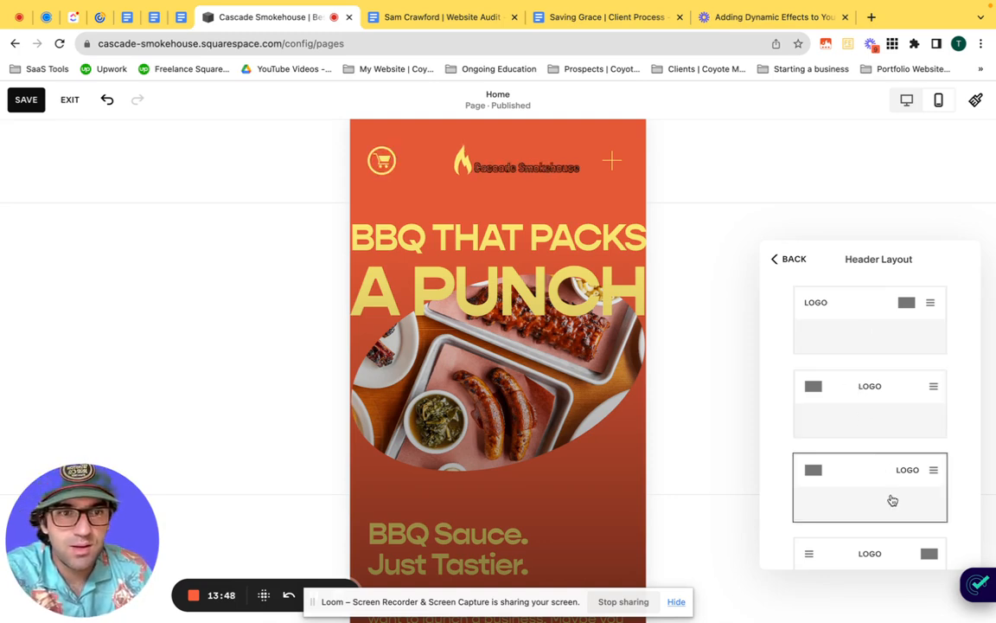
# Step: Try the two mobile header layouts with the menu icon at the left, and return to the logo beside the right-hand menu icon
pyautogui.scroll(-2, 892, 500)
pyautogui.click(893, 474)
pyautogui.scroll(-1, 893, 473)
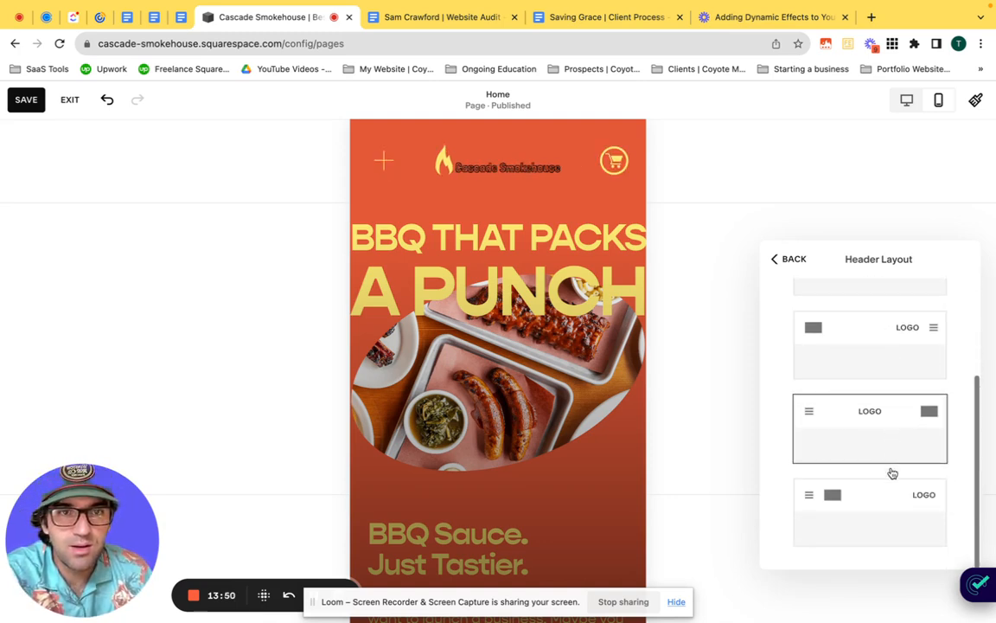
pyautogui.click(887, 498)
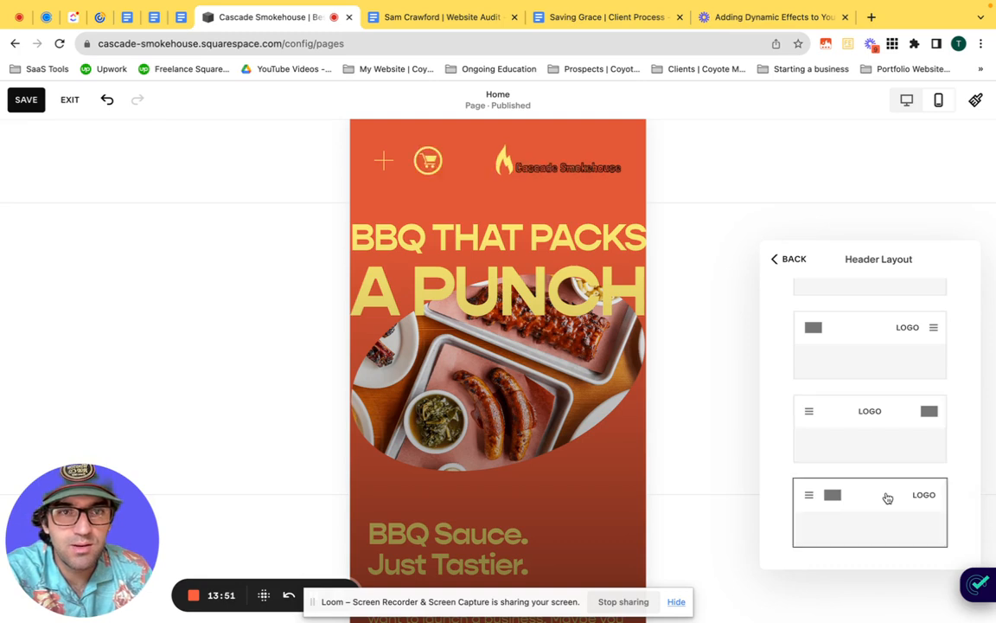
pyautogui.click(896, 445)
pyautogui.scroll(1, 896, 447)
pyautogui.click(899, 372)
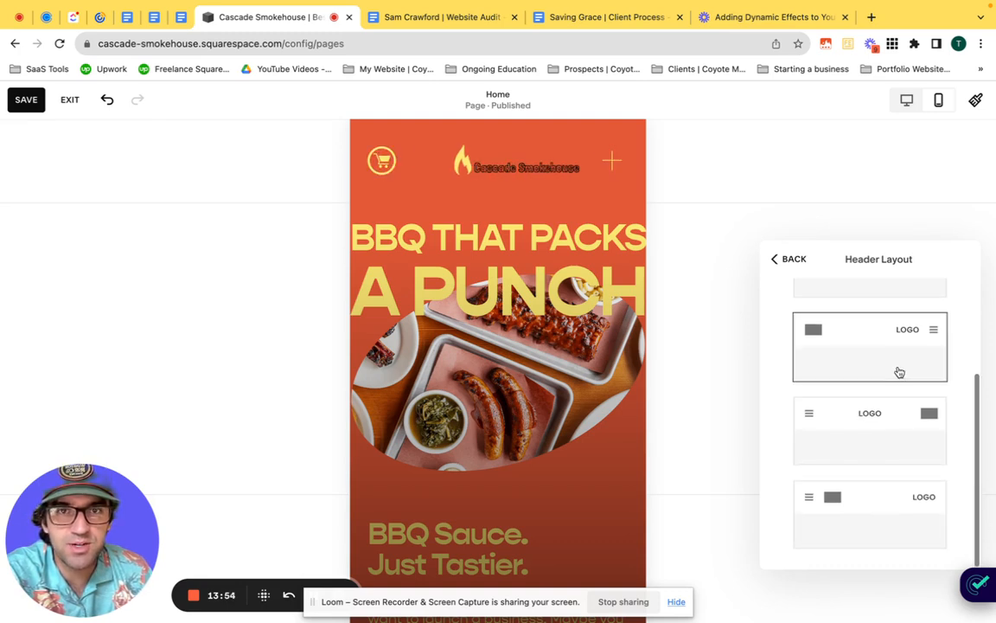
pyautogui.scroll(3, 891, 369)
# Step: Set the link spacing of the mobile overlay menu to 2.1vw
pyautogui.click(789, 260)
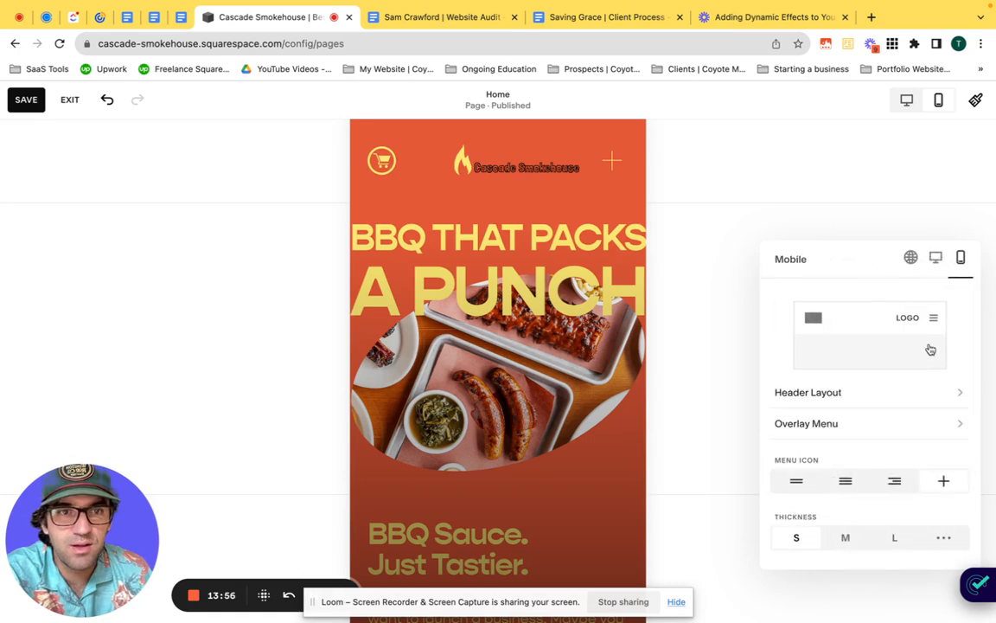
pyautogui.scroll(-1, 875, 407)
pyautogui.click(873, 410)
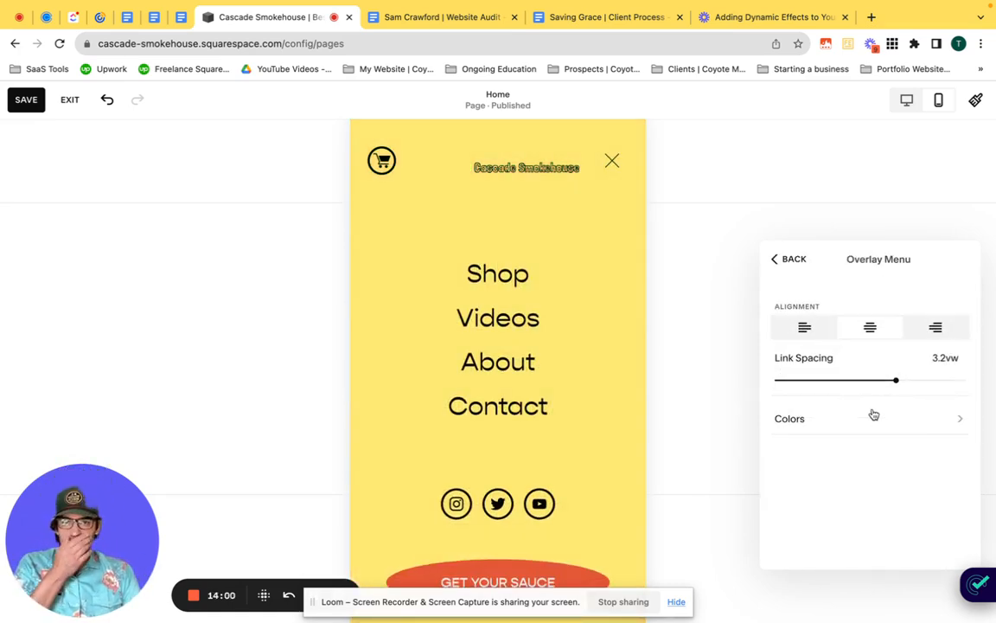
pyautogui.moveTo(896, 380); pyautogui.dragTo(855, 380)
# Step: Try the Bright 2 and Bright 1 color themes on the mobile overlay menu, and apply Dark 1
pyautogui.click(862, 417)
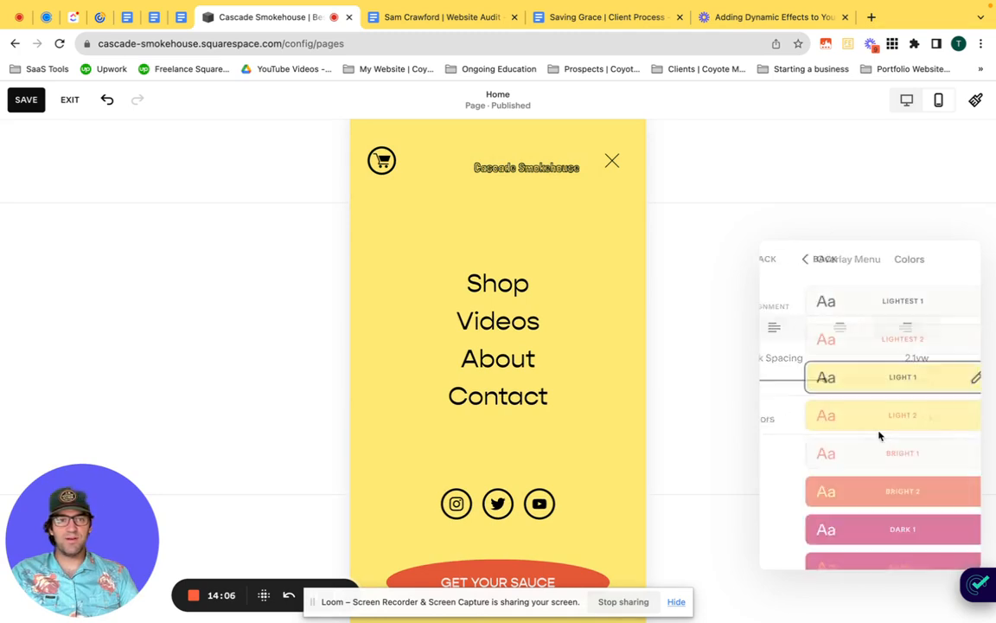
pyautogui.click(894, 491)
pyautogui.click(901, 541)
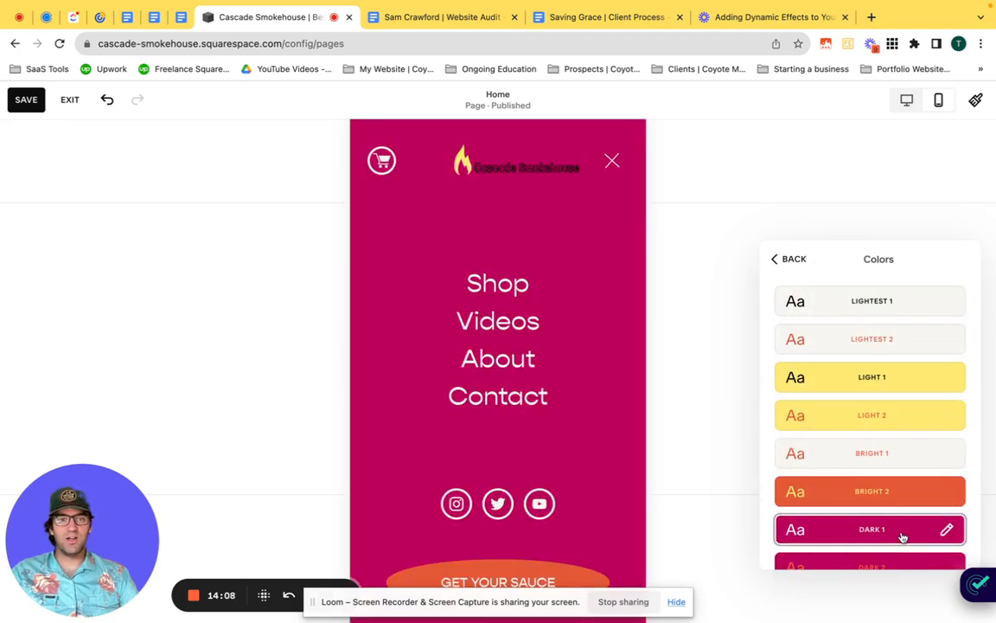
pyautogui.click(889, 458)
pyautogui.click(898, 521)
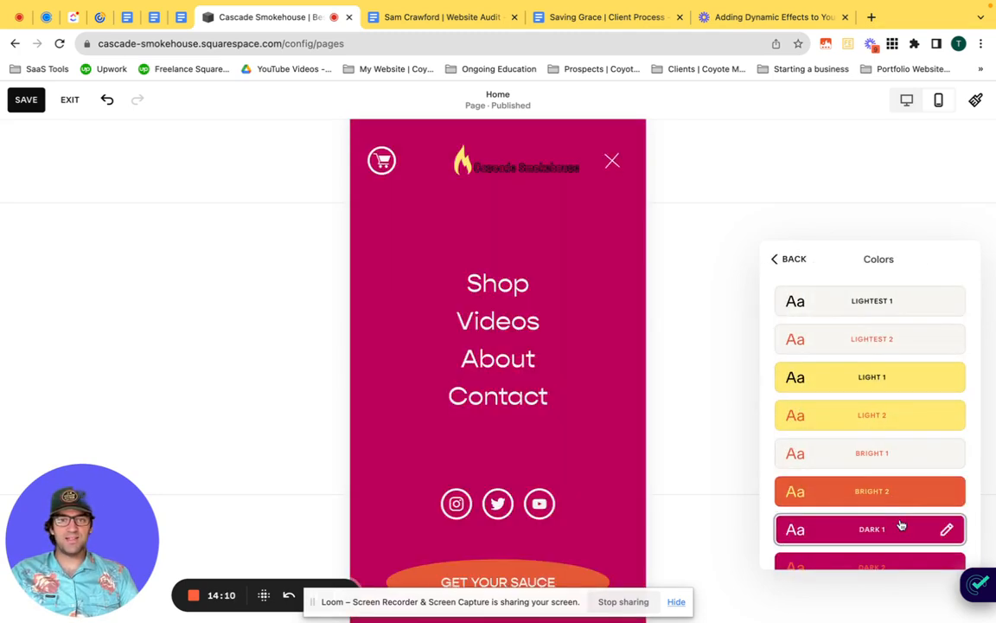
# Step: Try left and right alignment for the overlay menu links and return them to center
pyautogui.click(790, 259)
pyautogui.click(805, 329)
pyautogui.click(879, 333)
pyautogui.click(919, 336)
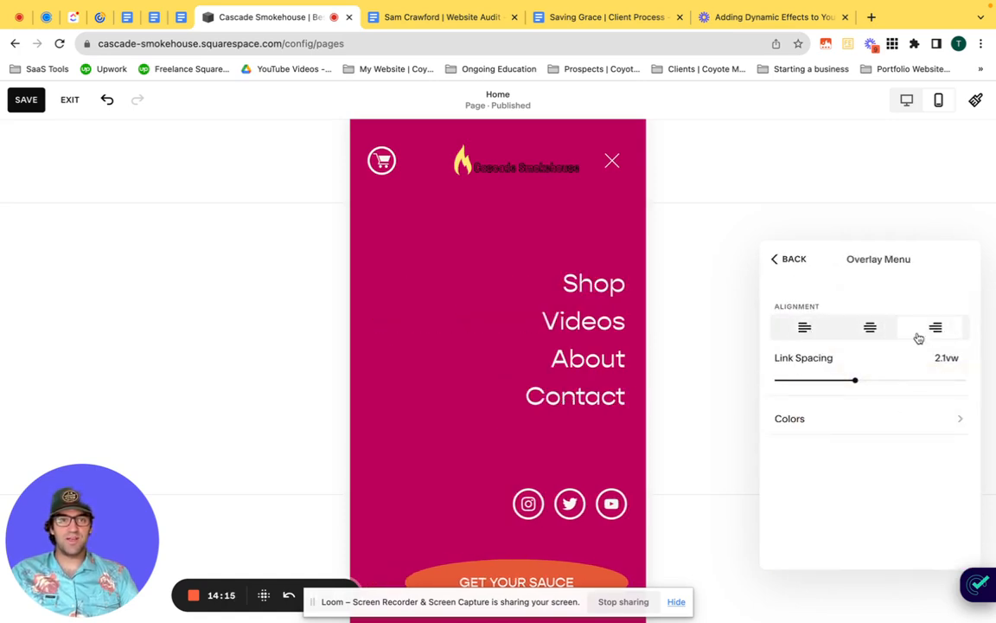
pyautogui.click(825, 337)
pyautogui.click(864, 334)
pyautogui.click(892, 416)
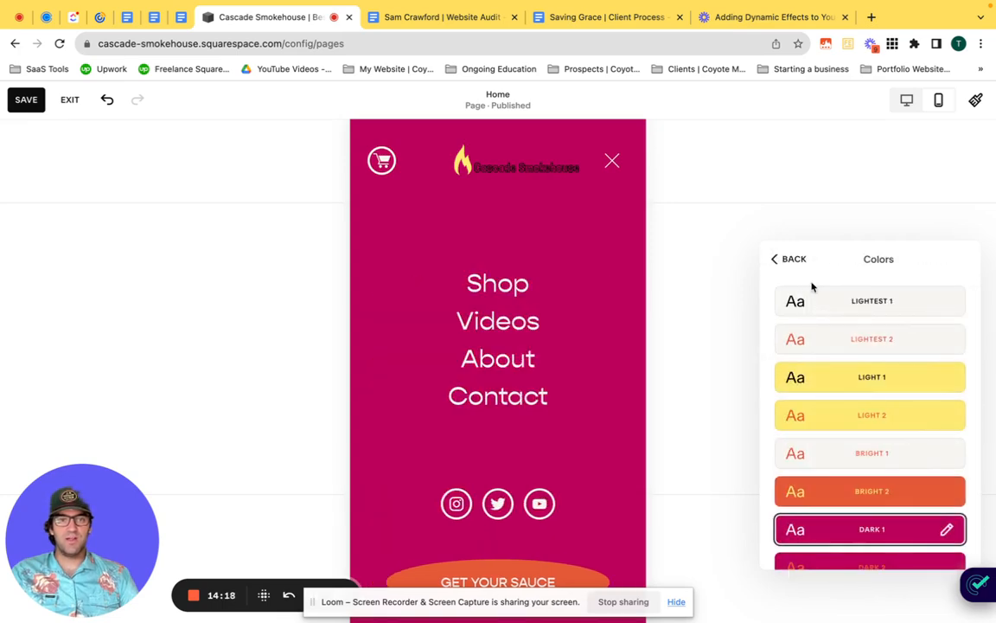
pyautogui.click(792, 259)
pyautogui.click(788, 260)
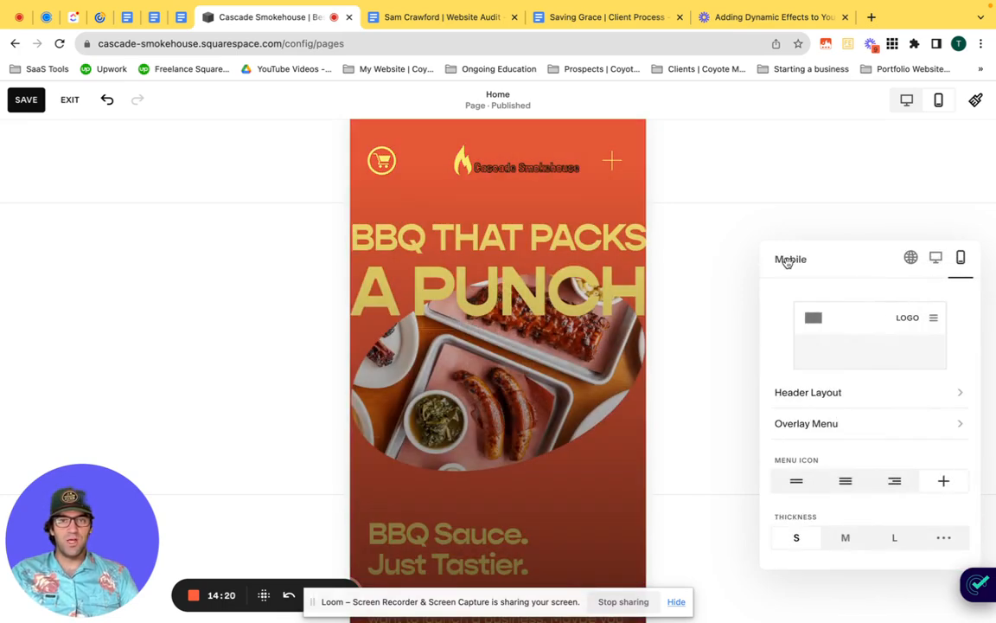
# Step: Try the two-line and three-line mobile menu icons, and choose the one with a shorter, right-aligned middle line
pyautogui.scroll(-1, 841, 362)
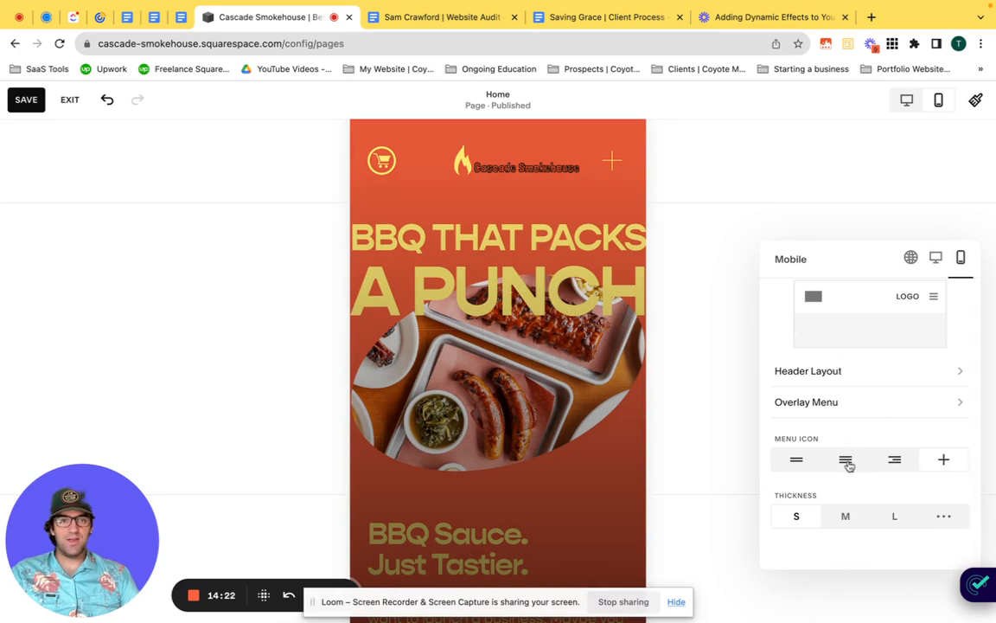
pyautogui.click(794, 461)
pyautogui.click(855, 469)
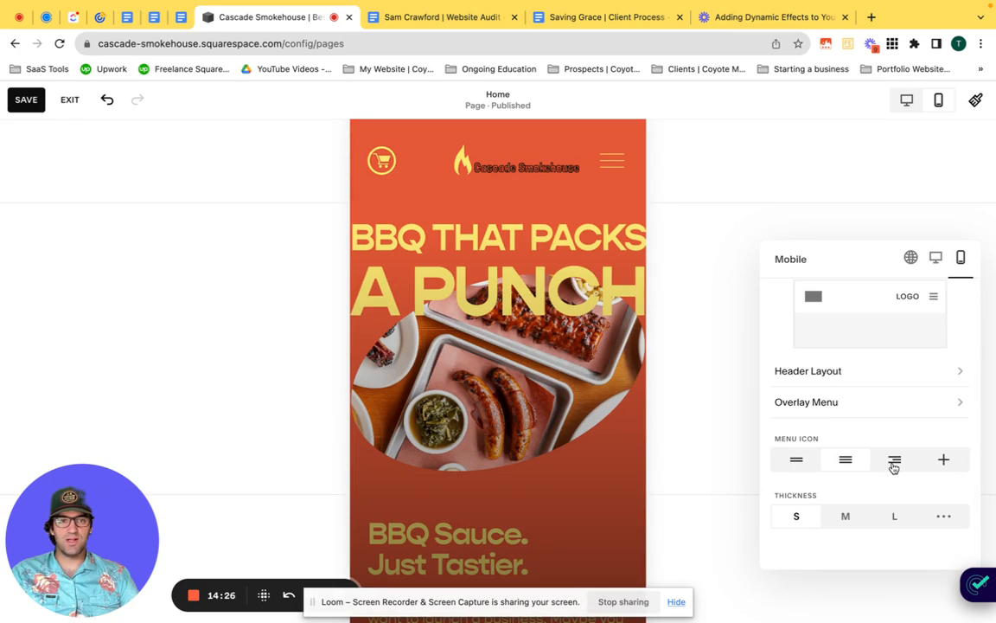
pyautogui.click(894, 465)
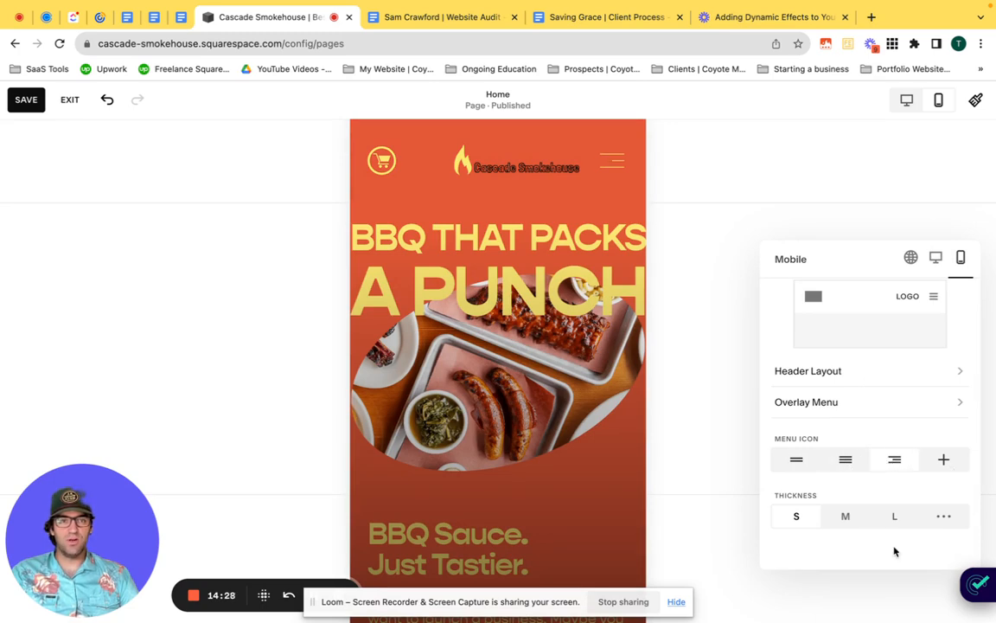
# Step: Try the M and L menu icon thicknesses, set a custom thickness of 5px, and close the header settings
pyautogui.click(843, 518)
pyautogui.click(899, 516)
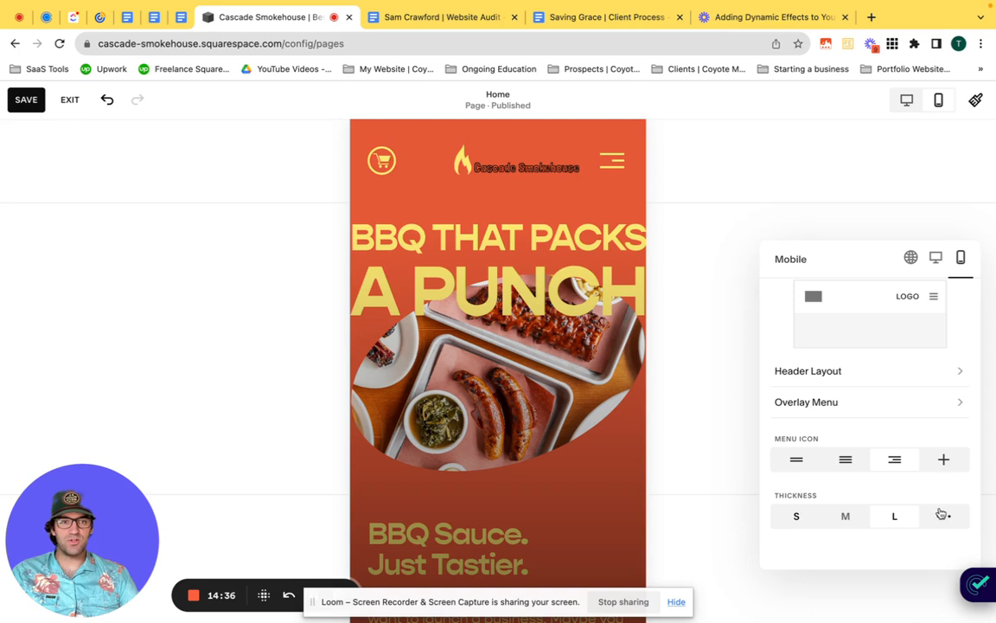
pyautogui.click(942, 515)
pyautogui.moveTo(848, 545); pyautogui.dragTo(918, 543)
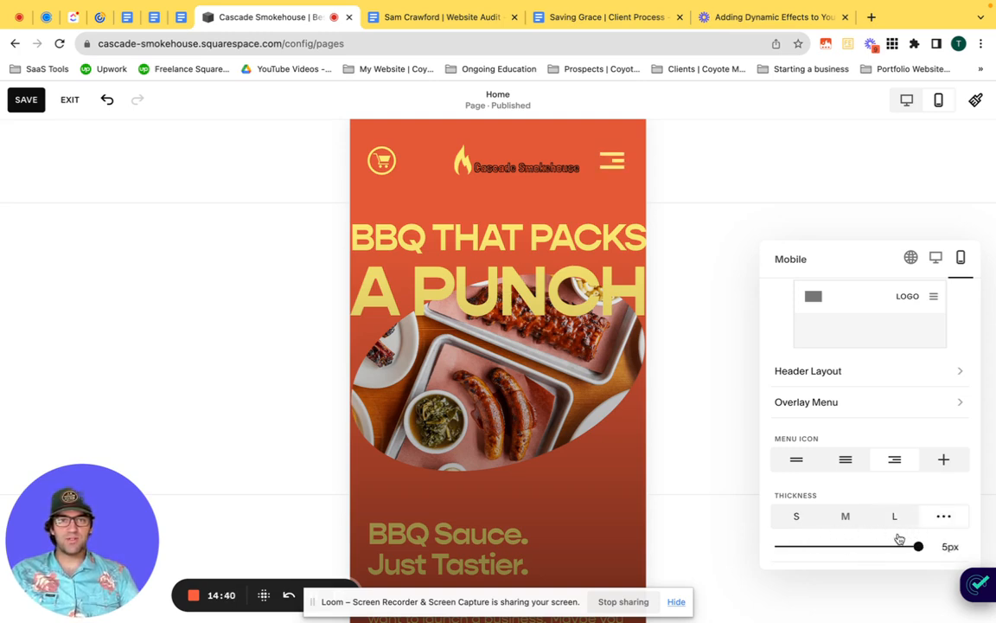
pyautogui.click(820, 194)
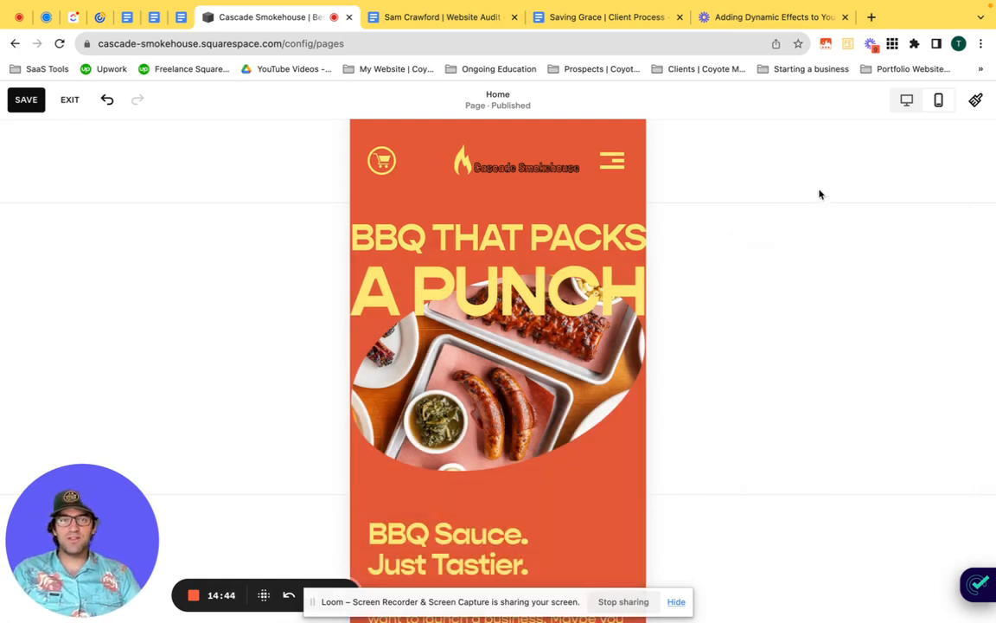